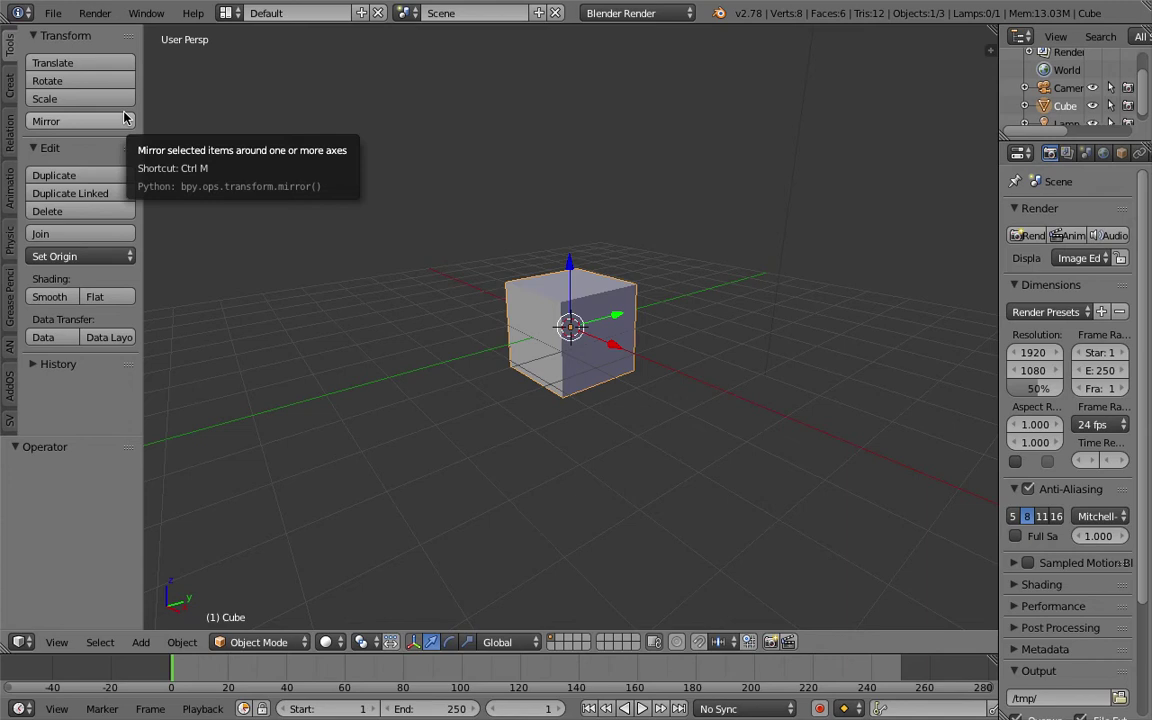
- Delete the default cube from the scene
middle_drag(525, 245, 673, 308)
key(x)
click(574, 310)
- Select the camera and the lamp and move them both to layer 2
right_click(617, 114)
shift+right_click(852, 149)
key(m)
key(2)
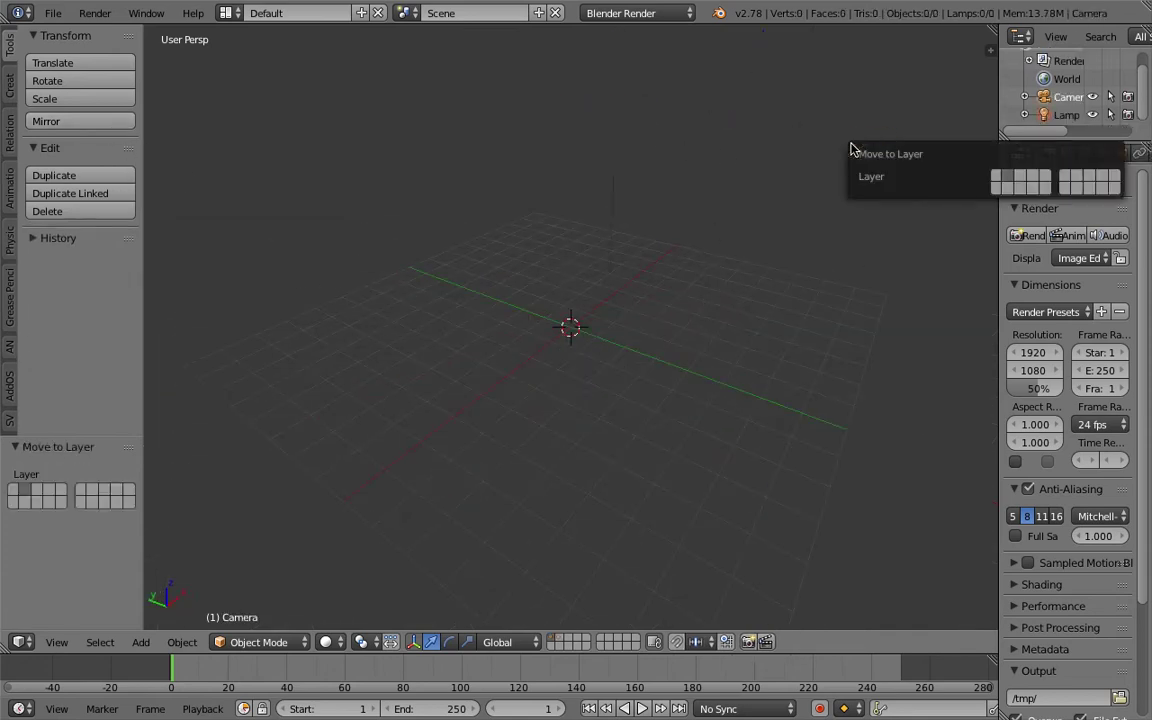
- Set the 3D viewport to the top view, zoomed in on the origin
scroll(562, 262, up, 4)
middle_drag(625, 264, 527, 318)
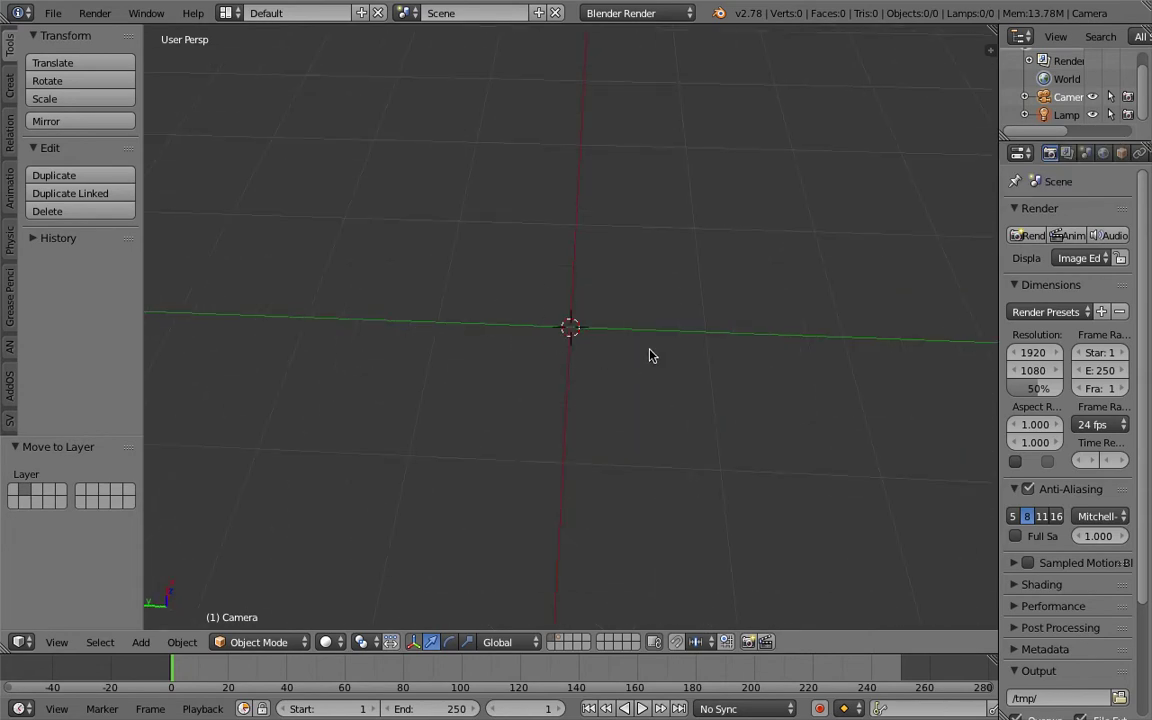
middle_drag(613, 315, 611, 287)
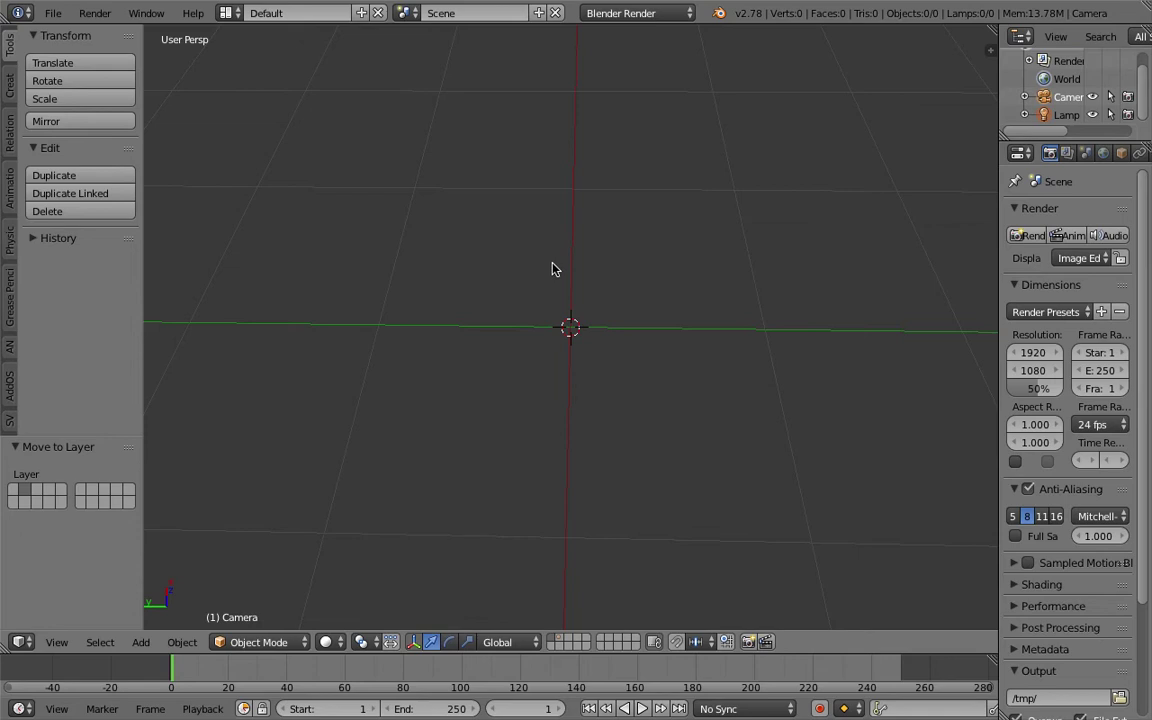
middle_drag(553, 269, 540, 270)
middle_drag(471, 265, 476, 275)
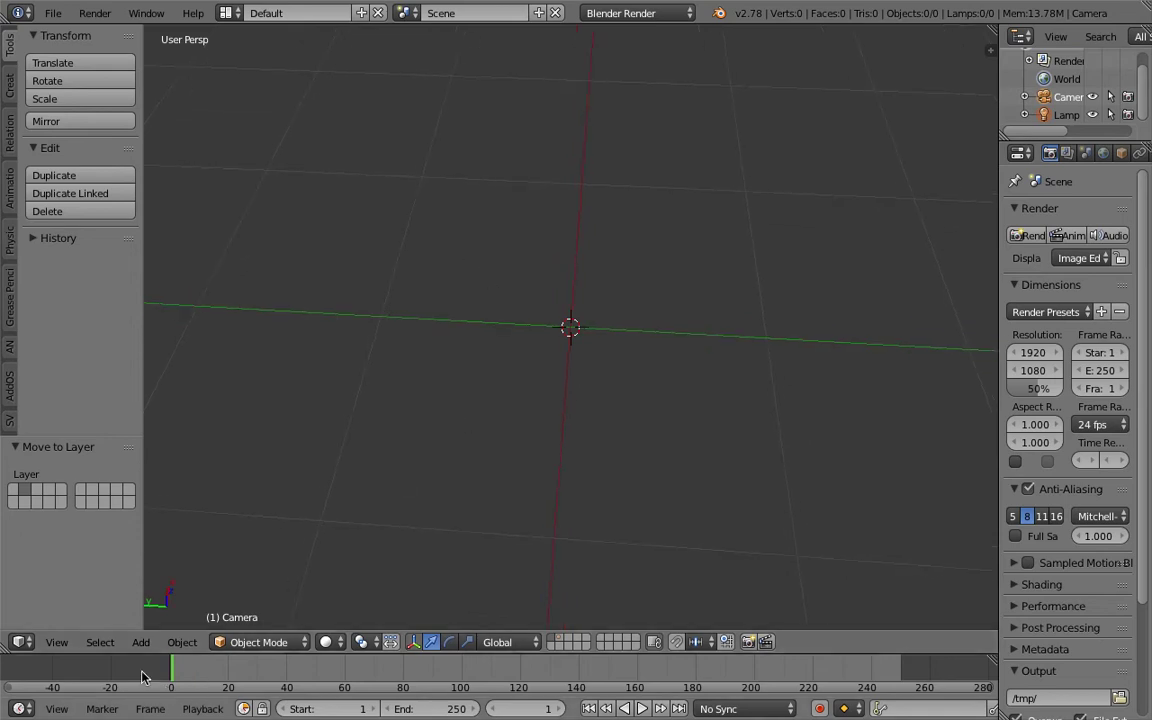
click(56, 642)
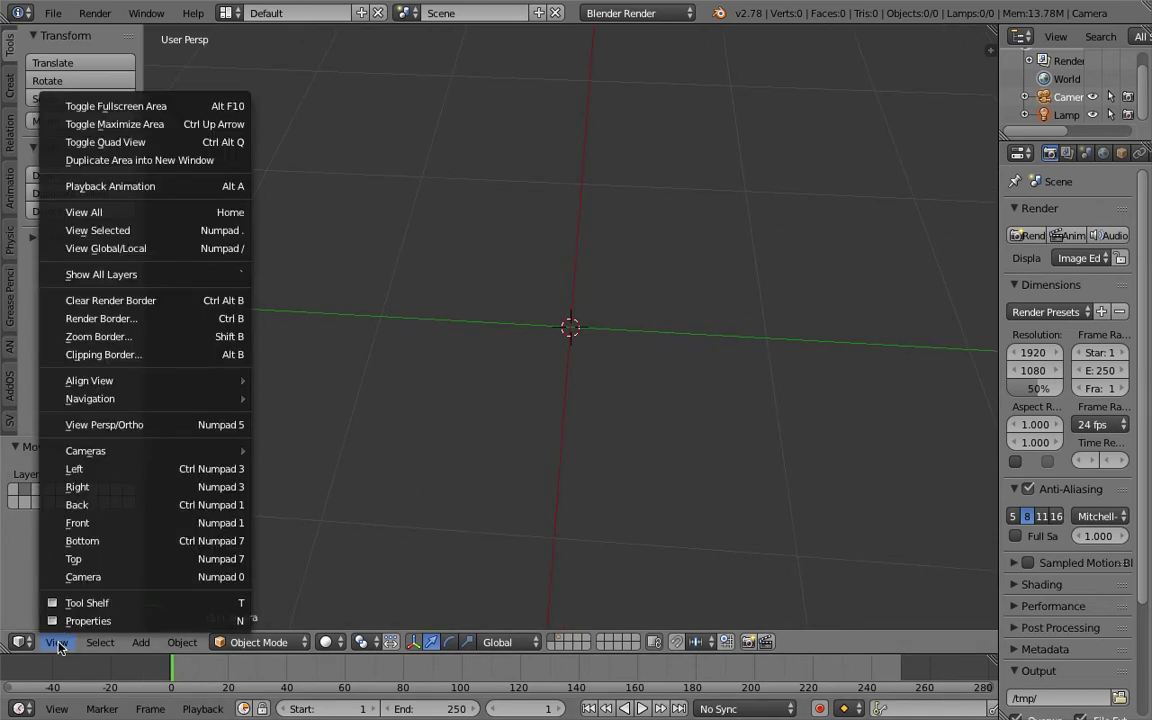
click(97, 563)
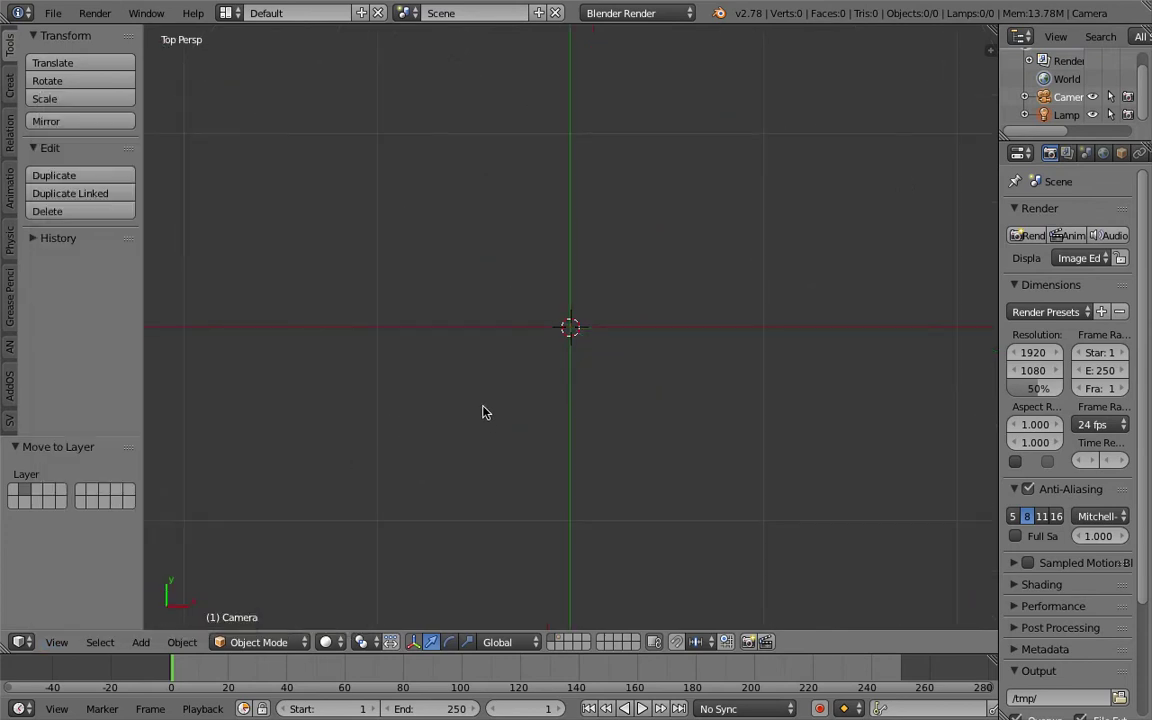
scroll(470, 345, up, 1)
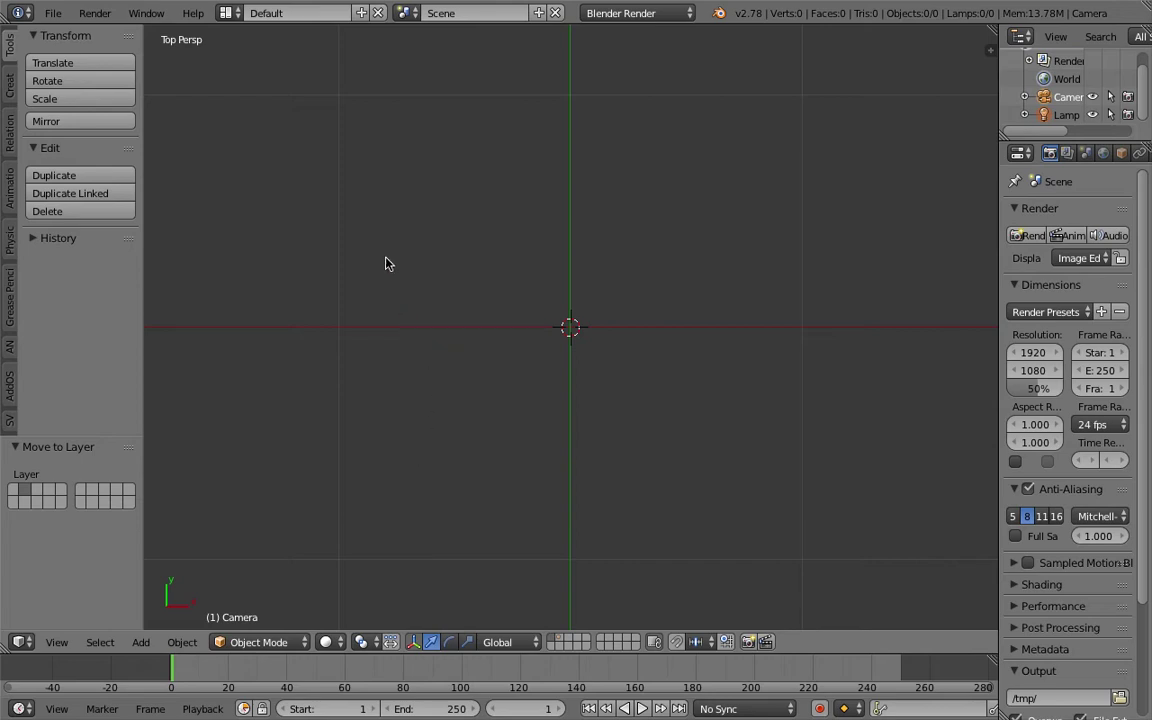
- Handwrite HAPPY with Grease Pencil above the X axis, NYE below it, and a smiley face underneath
drag(382, 200, 388, 286)
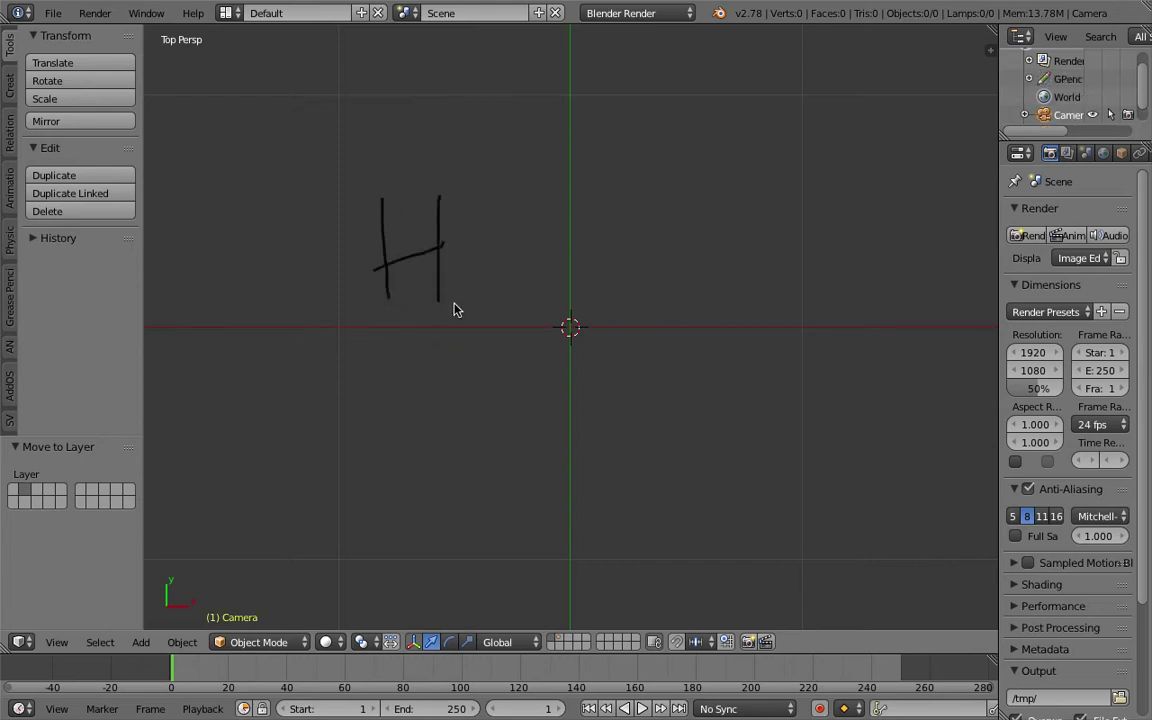
drag(462, 309, 532, 301)
drag(470, 268, 535, 252)
mouse_move(559, 310)
mouse_down()
mouse_move(566, 200)
mouse_move(538, 285)
mouse_up()
mouse_move(605, 312)
mouse_down()
mouse_move(616, 229)
mouse_move(689, 162)
mouse_move(730, 225)
mouse_up()
mouse_move(462, 440)
mouse_down()
mouse_move(510, 408)
mouse_move(508, 368)
mouse_up()
mouse_move(523, 364)
mouse_down()
mouse_move(560, 378)
mouse_move(571, 424)
mouse_up()
mouse_move(600, 370)
mouse_down()
mouse_move(617, 419)
mouse_move(650, 414)
mouse_up()
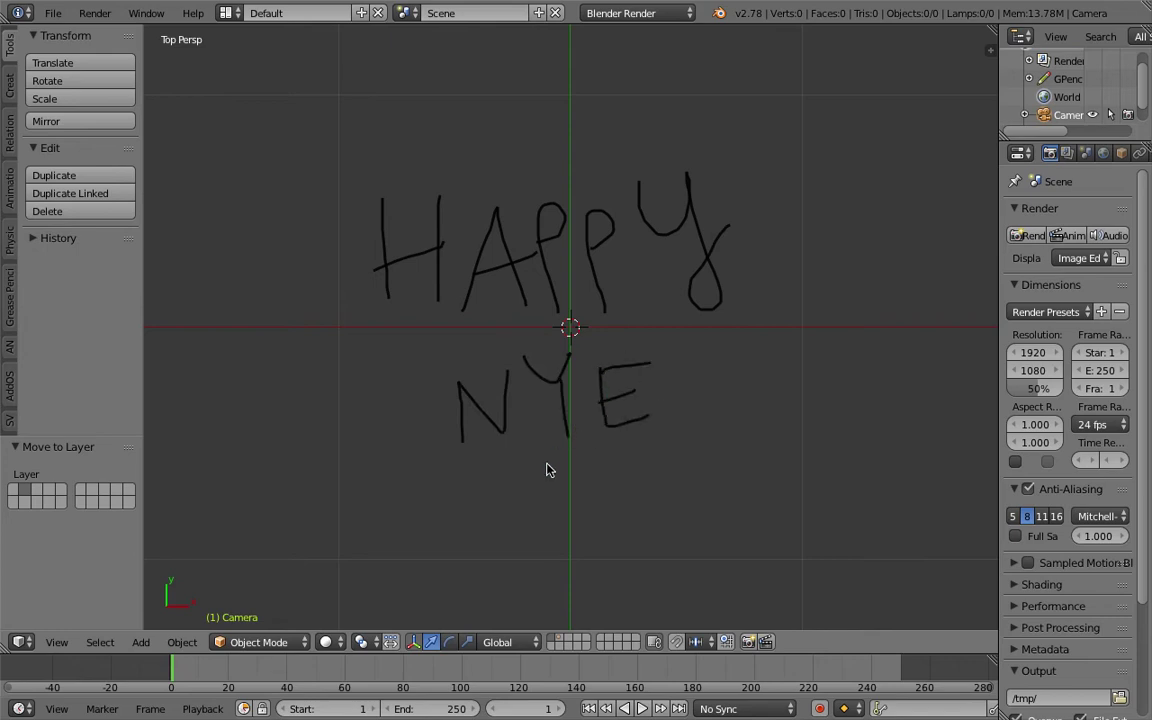
mouse_move(562, 462)
mouse_down()
mouse_move(643, 524)
mouse_move(551, 456)
mouse_move(571, 495)
mouse_up()
drag(600, 481, 600, 492)
- Convert the Grease Pencil strokes to a Bezier curve with Link Strokes off, and remove the original Grease Pencil layer
key(space)
text(convert)
key(Return)
click(741, 376)
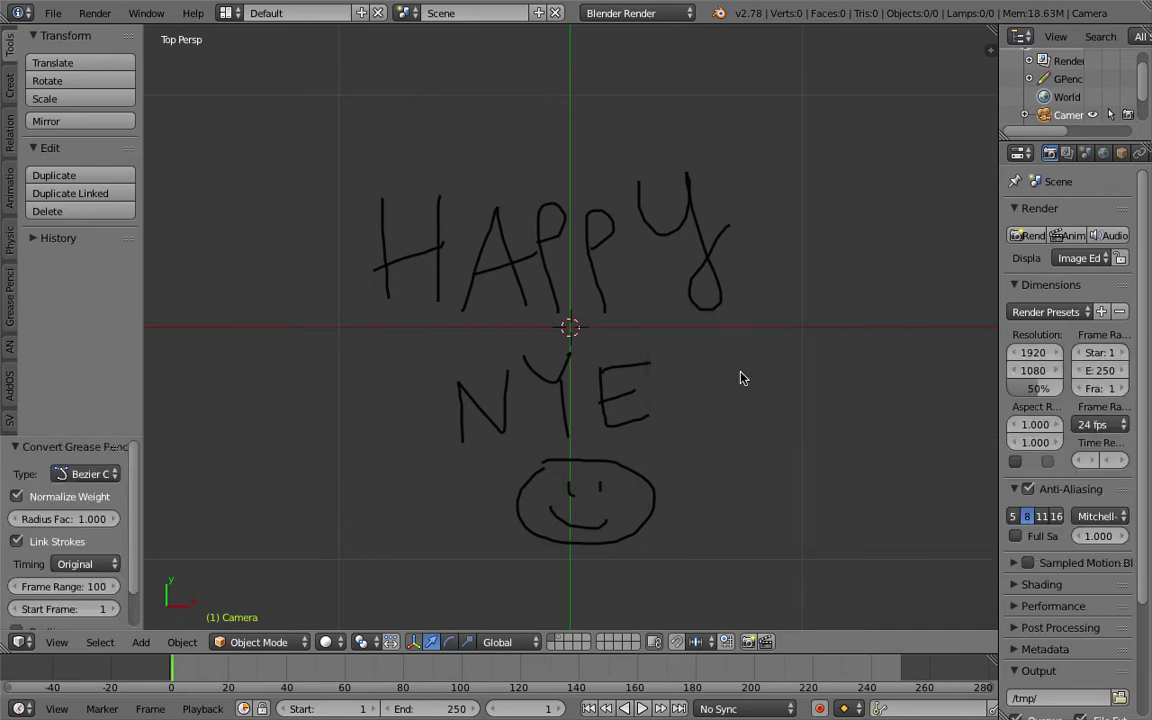
click(36, 546)
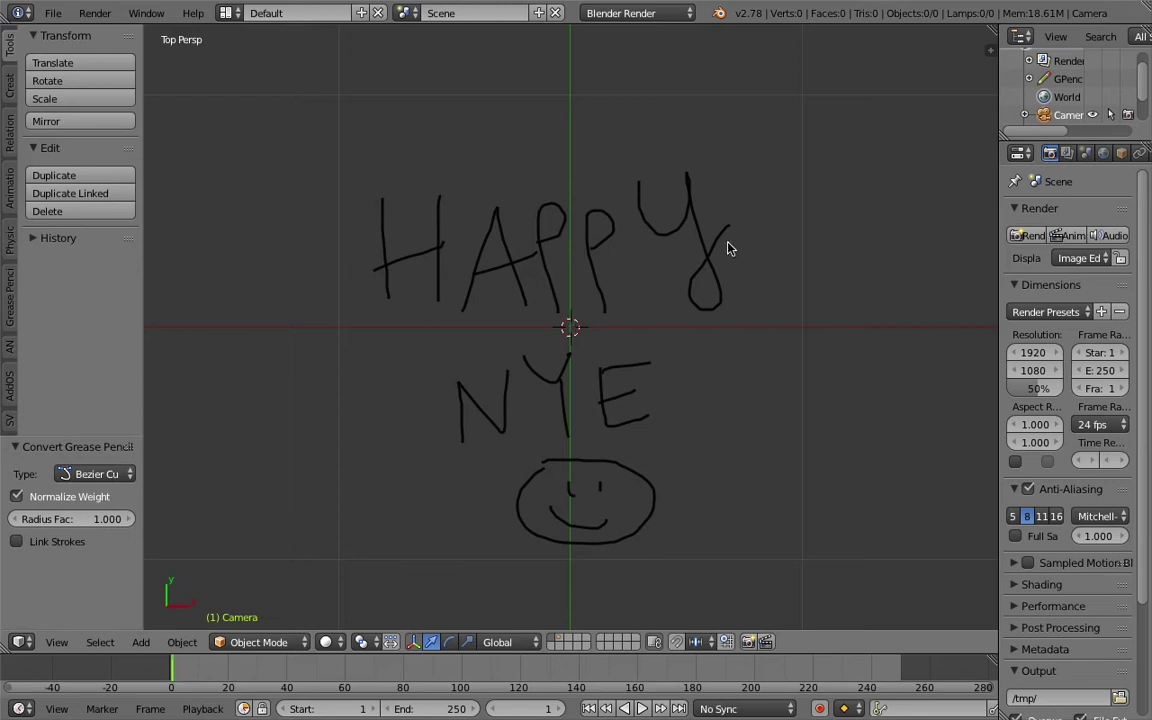
key(n)
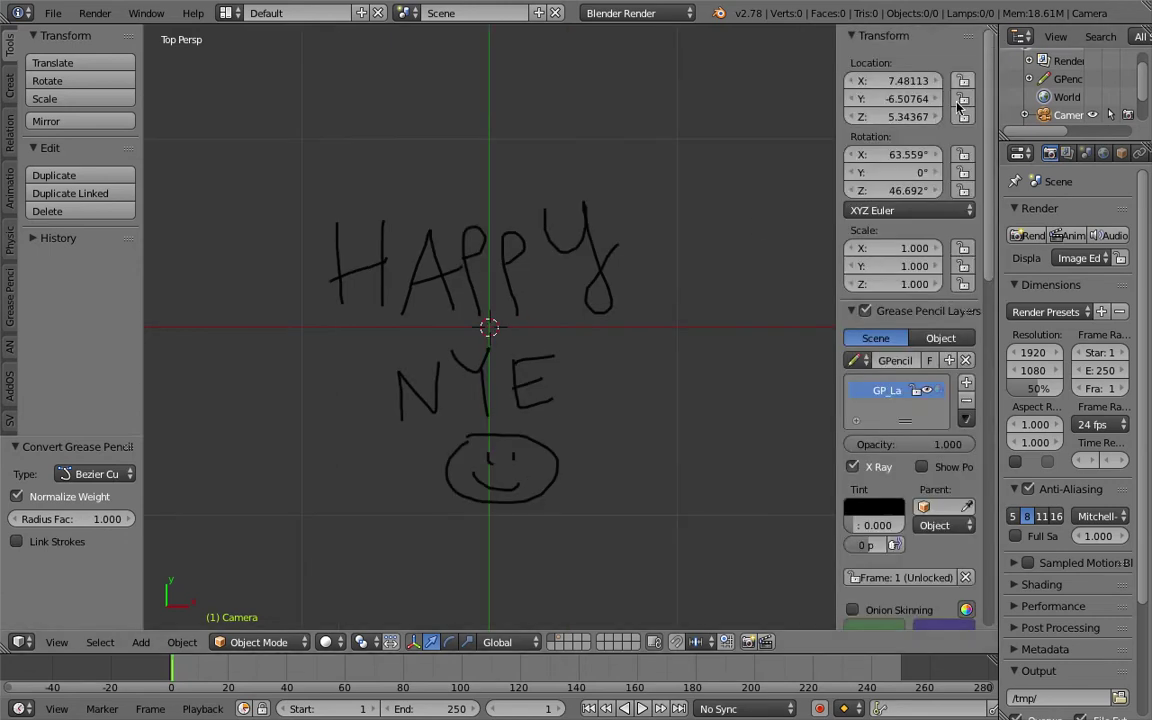
click(969, 400)
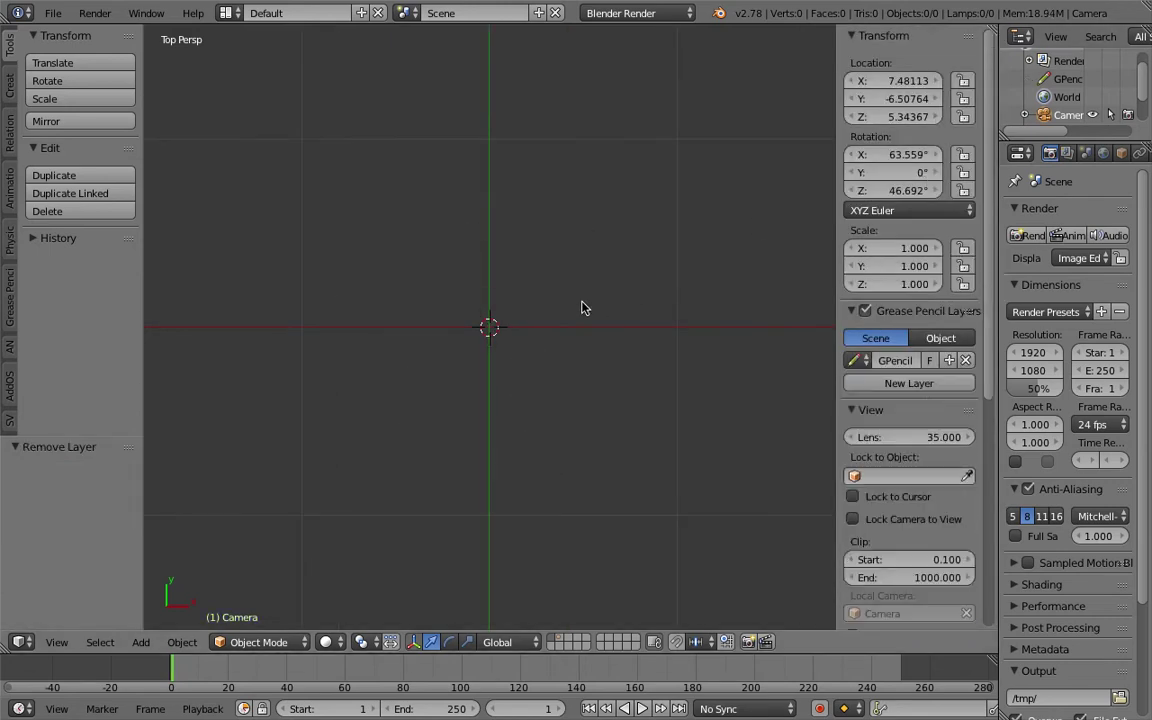
- Move the converted curve, camera and lamp from layer 2 to layer 1 and display layer 1
key(2)
key(m)
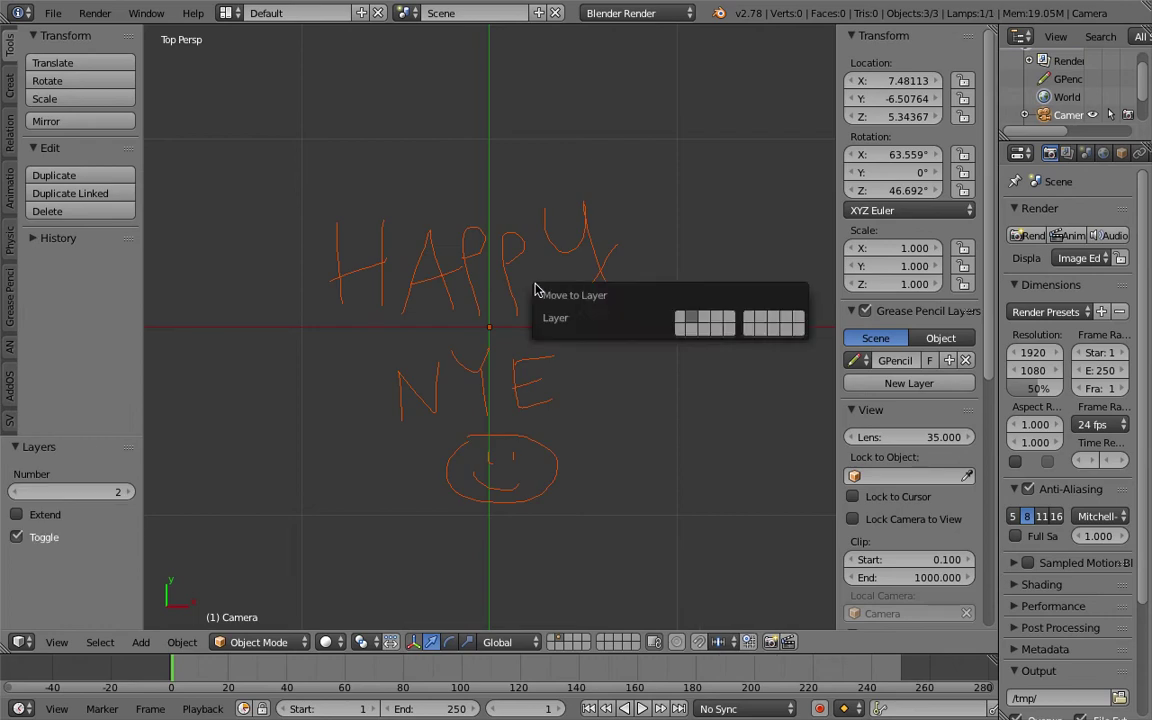
key(1)
- Save the scene to the Desktop as rgba_secret_message_001.blend
click(52, 13)
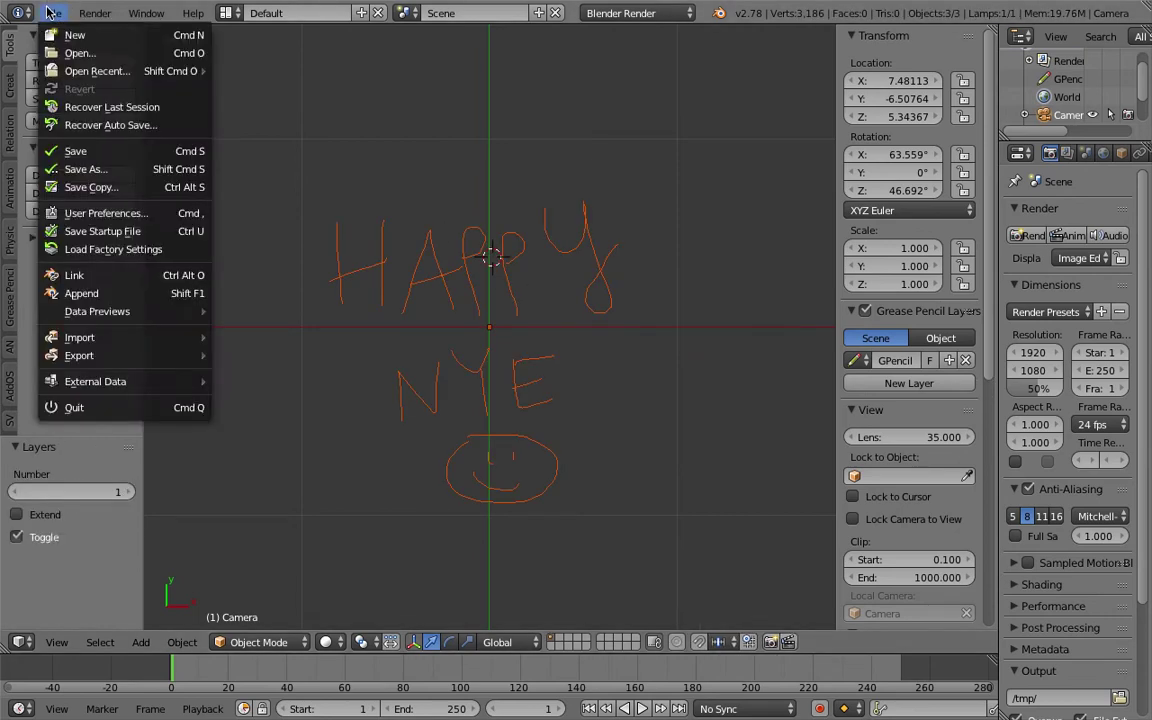
click(80, 167)
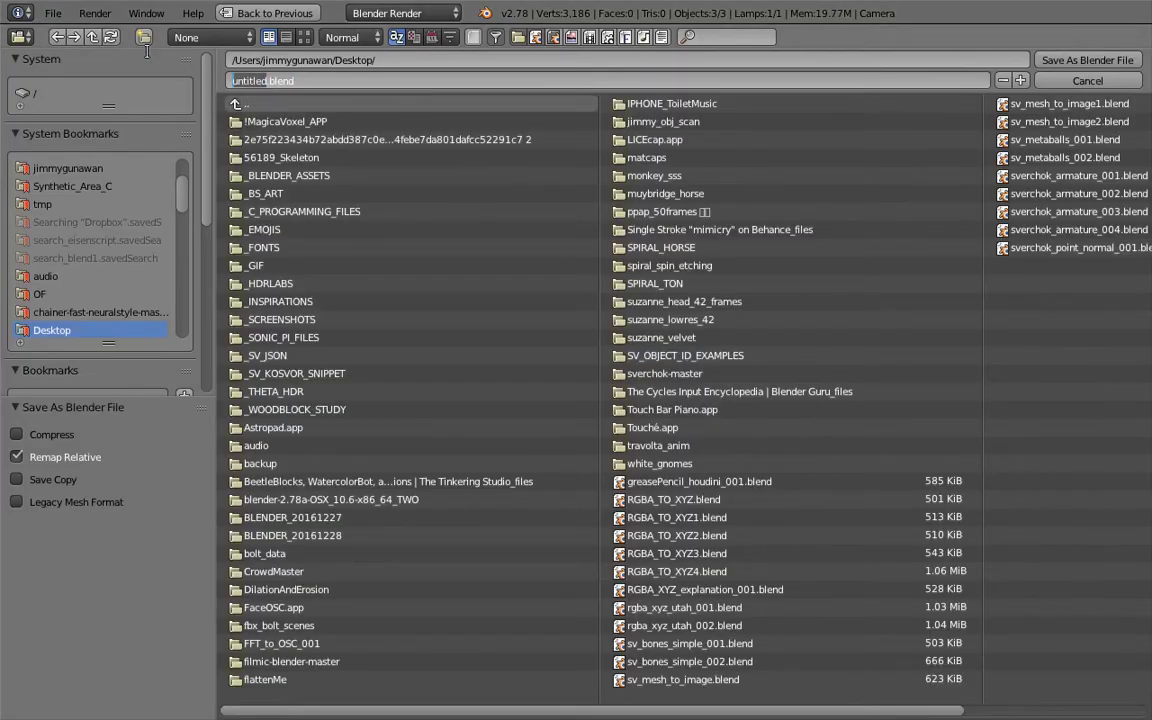
text(rgba_secret_message_001)
key(Return)
click(1065, 60)
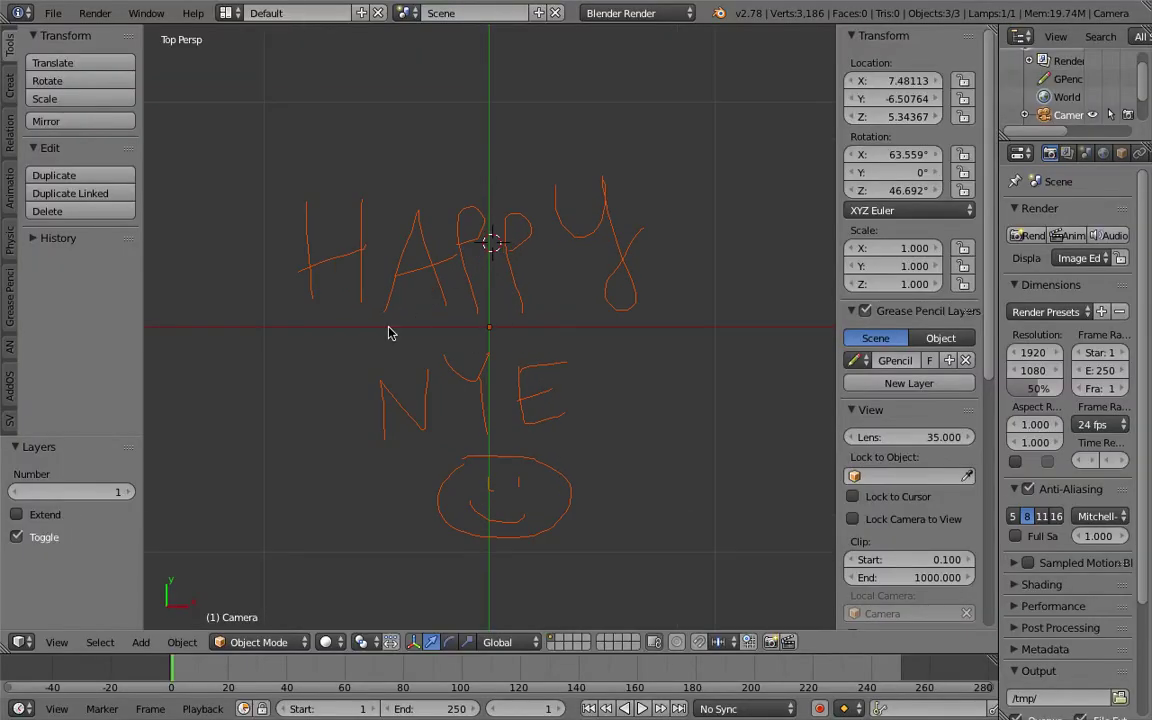
key(ctrl+s)
click(571, 310)
- Switch to the Compositing screen layout and set the node editor to Sverchok nodes
click(226, 13)
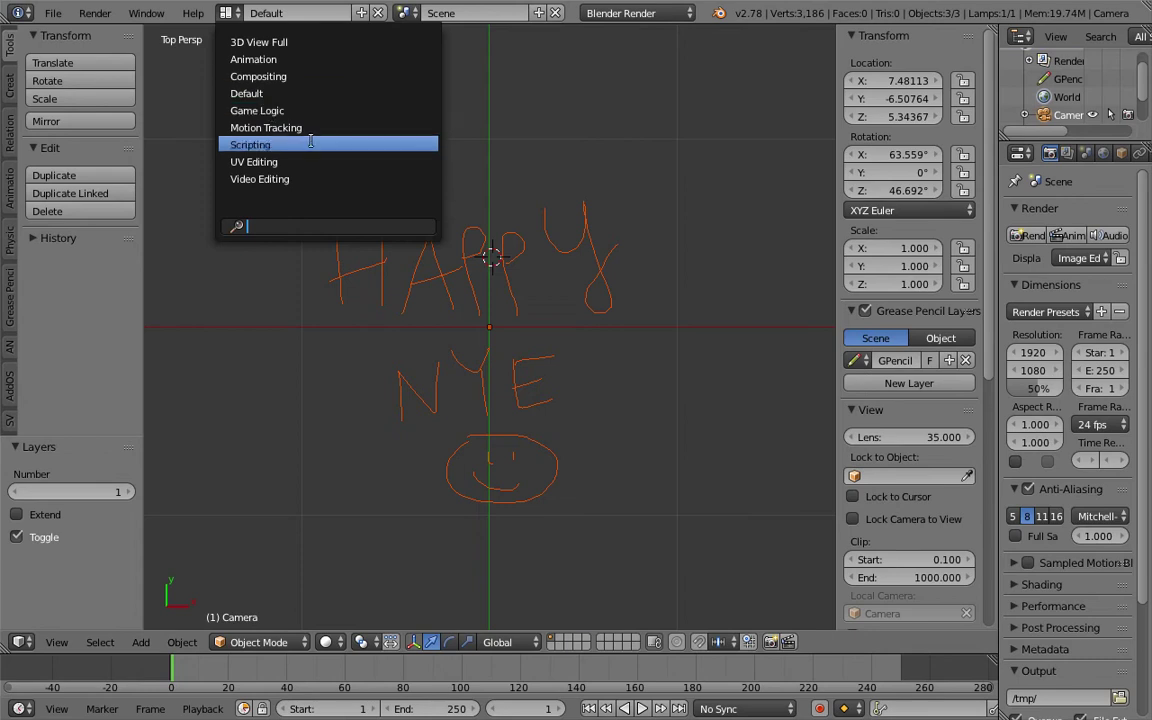
click(294, 78)
middle_drag(722, 442, 782, 522)
scroll(720, 551, up, 3)
click(211, 420)
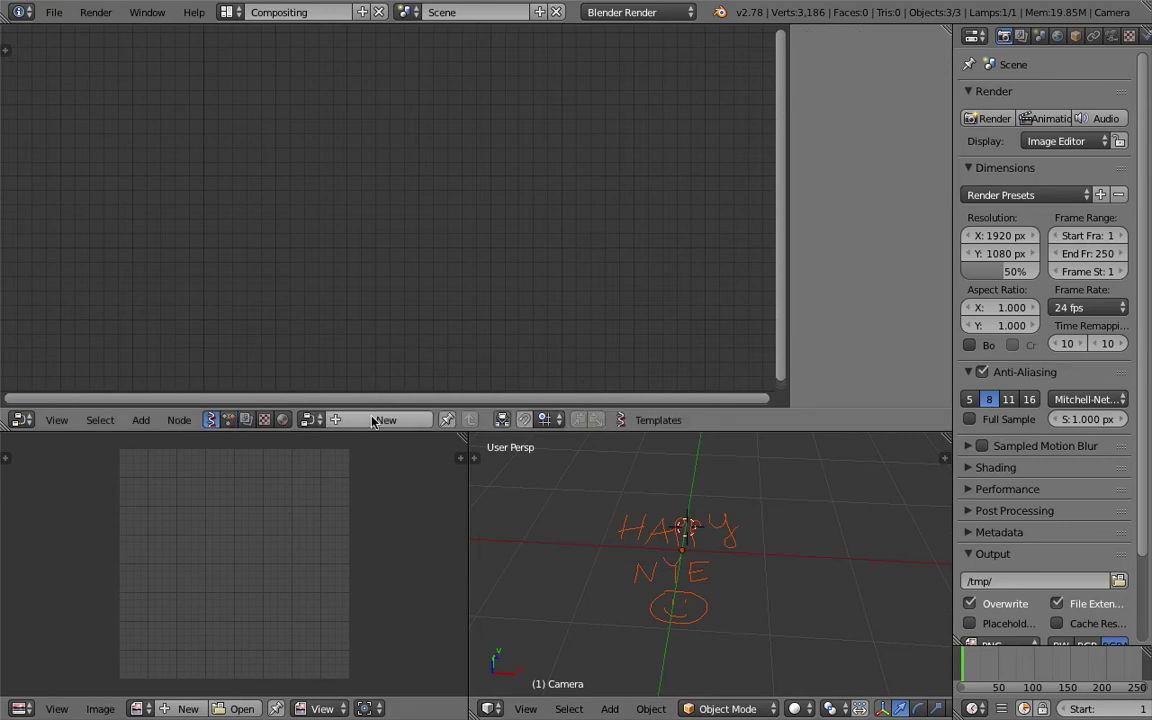
- Create a new Sverchok node tree and try to add an Objects in mk2 node
click(380, 420)
click(815, 148)
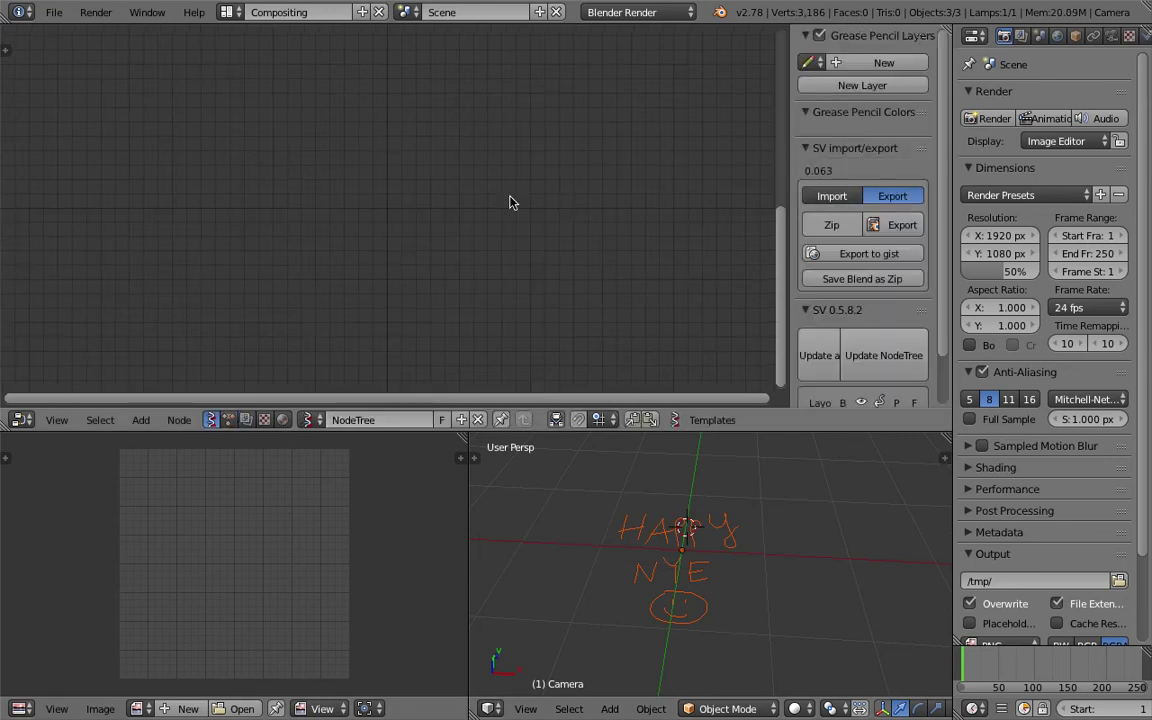
key(shift+a)
click(352, 180)
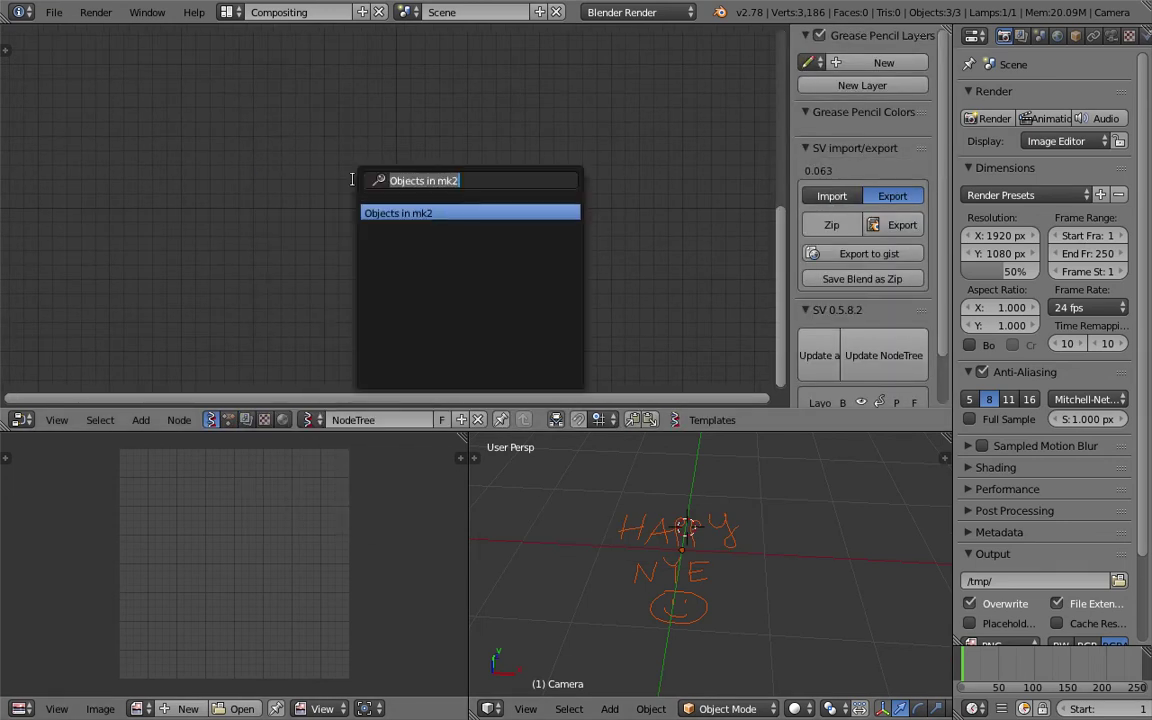
key(Return)
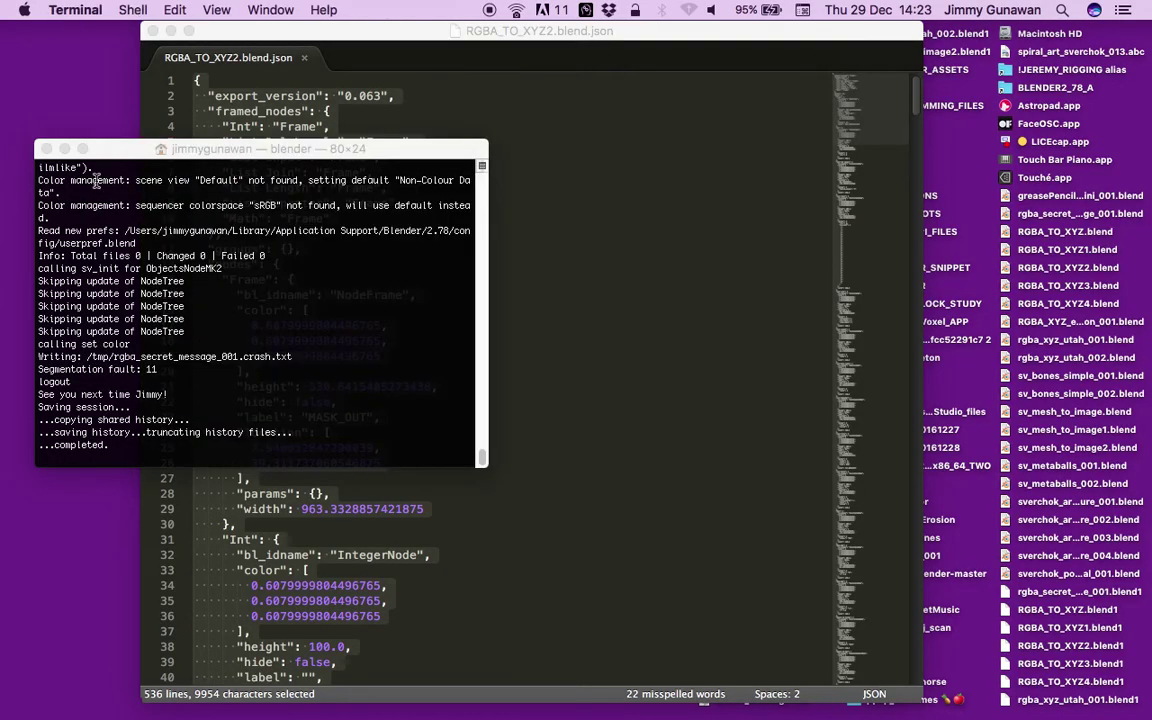
- Close the Terminal window, open the BLENDER2_78_A folder in Finder and dismiss the Blender problem report
click(46, 149)
click(1005, 89)
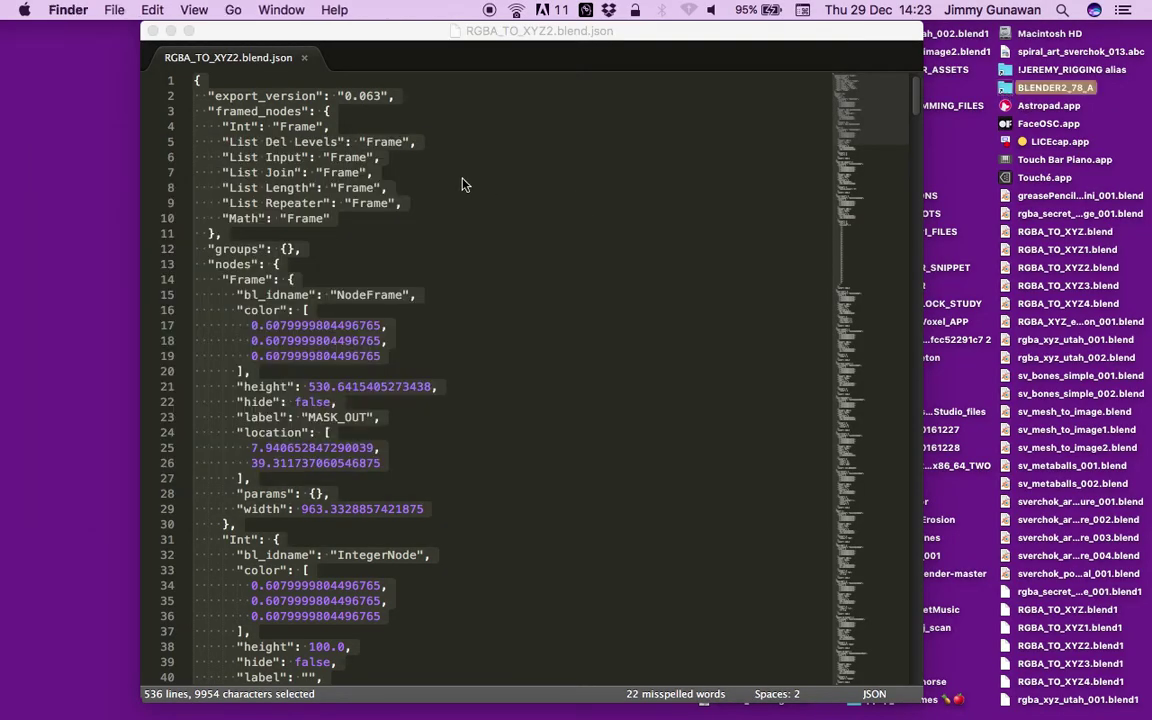
key(super+o)
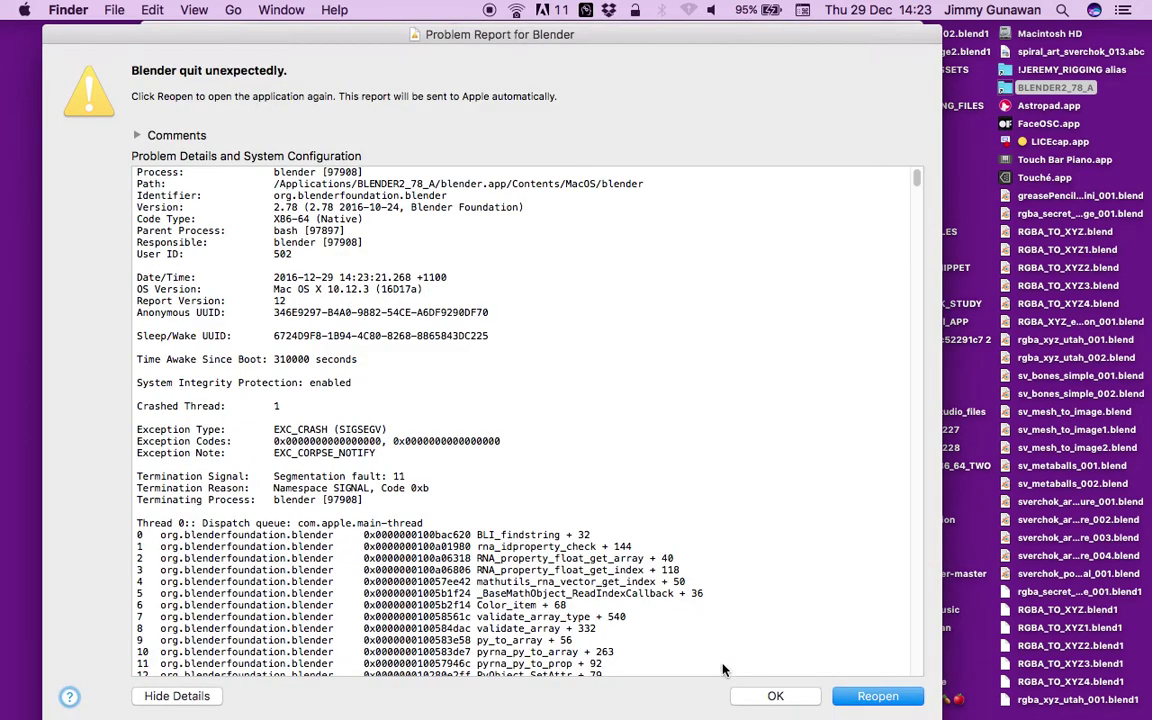
click(772, 696)
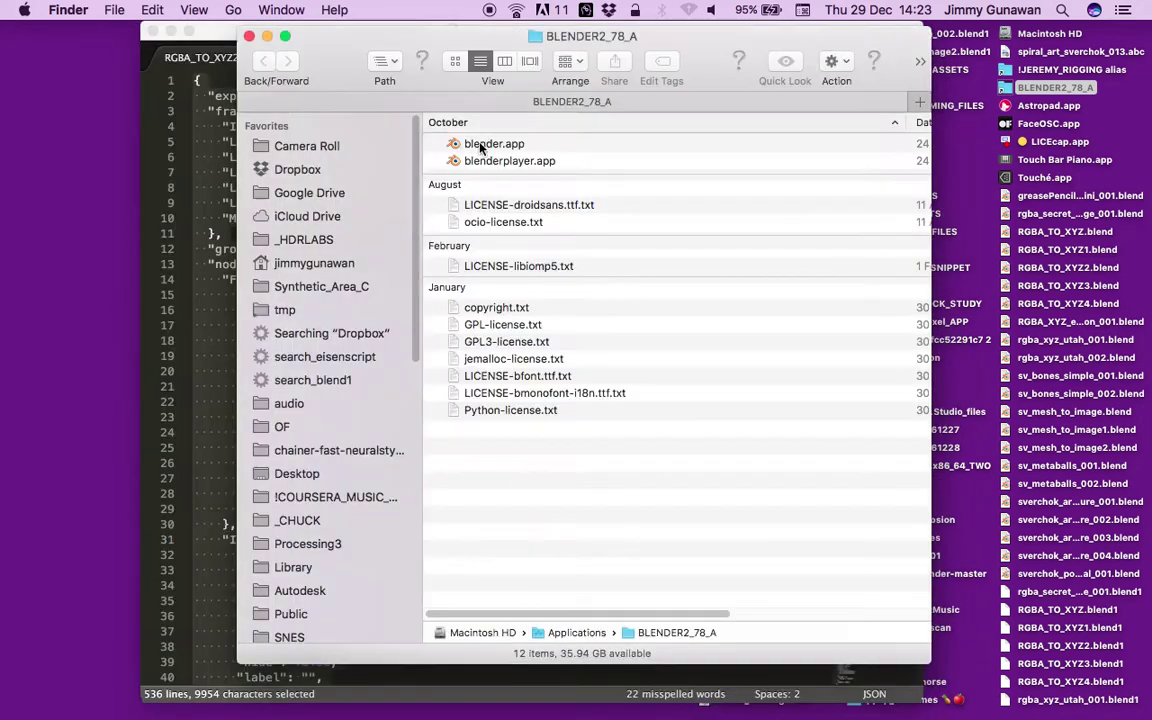
- Show the package contents of blender.app and relaunch Blender from the blender executable in its MacOS folder
right_click(478, 145)
click(512, 168)
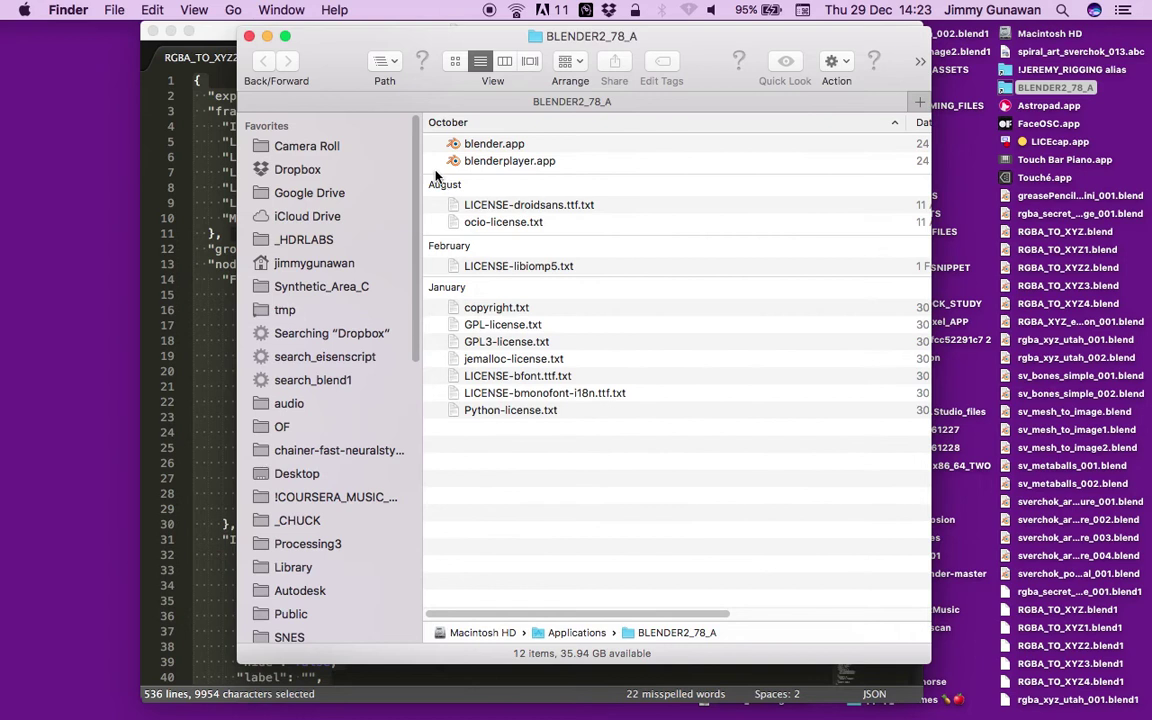
click(434, 143)
click(453, 177)
double_click(490, 196)
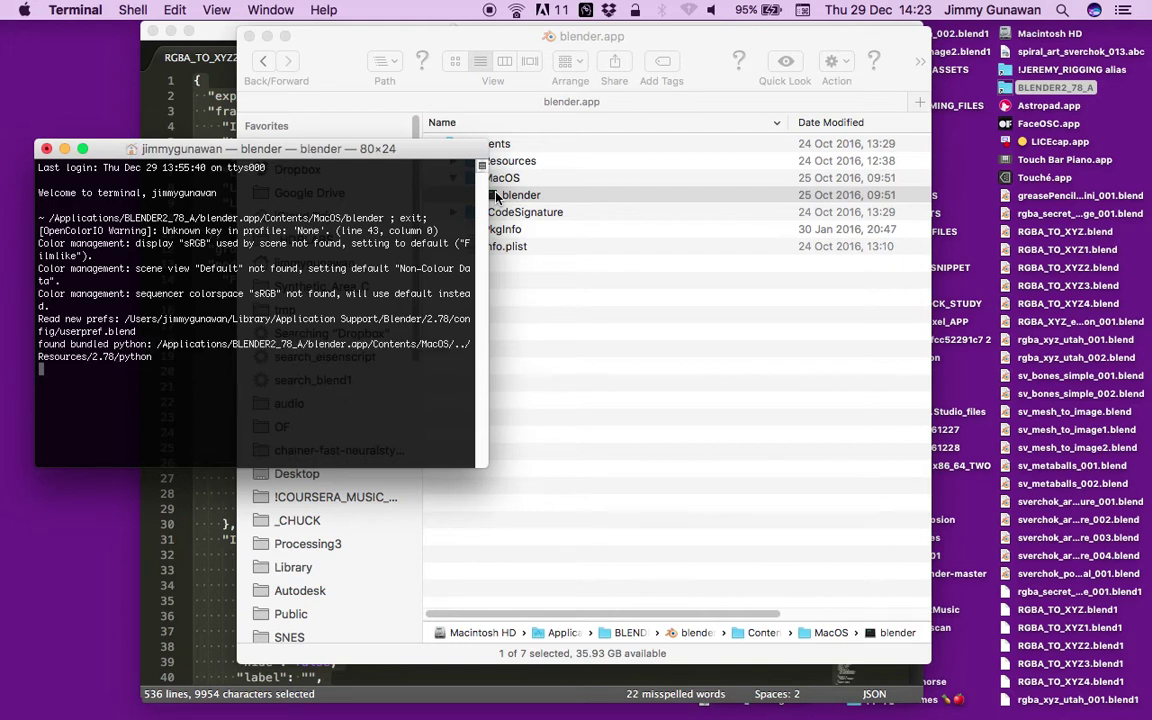
drag(298, 149, 325, 143)
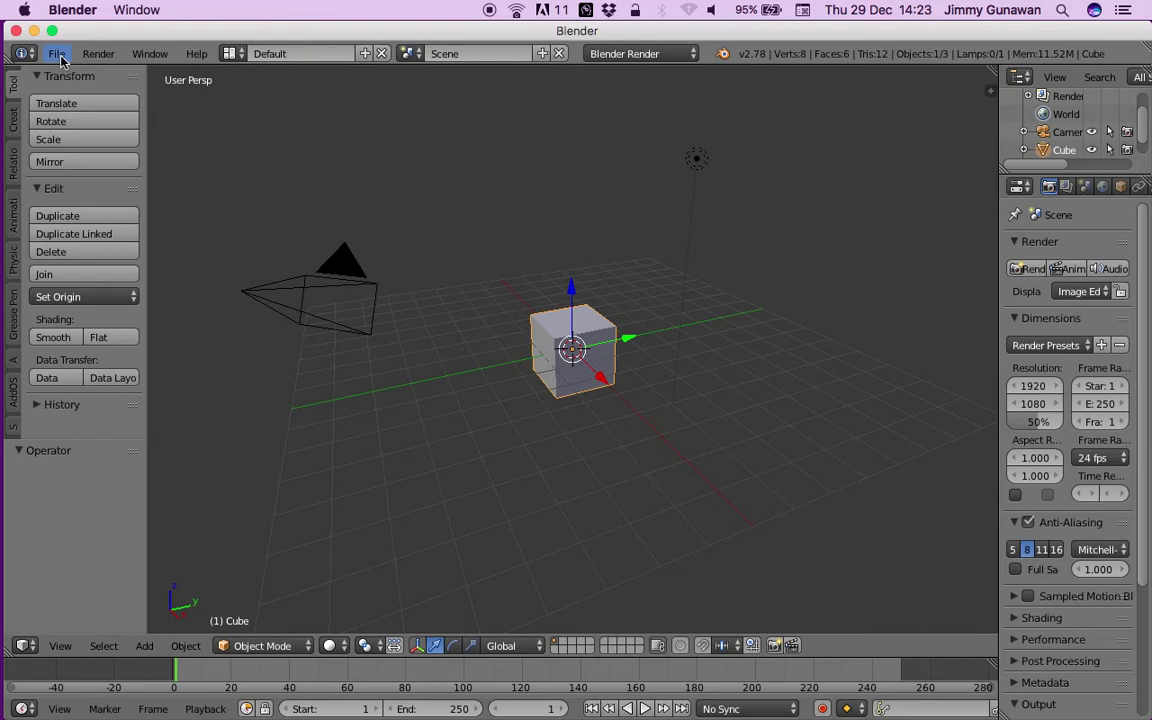
- Reopen the recent file rgba_secret_message_001.blend in Blender
click(59, 55)
mouse_move(154, 111)
click(230, 109)
- Set the node editor to Sverchok nodes and create a new node tree
click(216, 436)
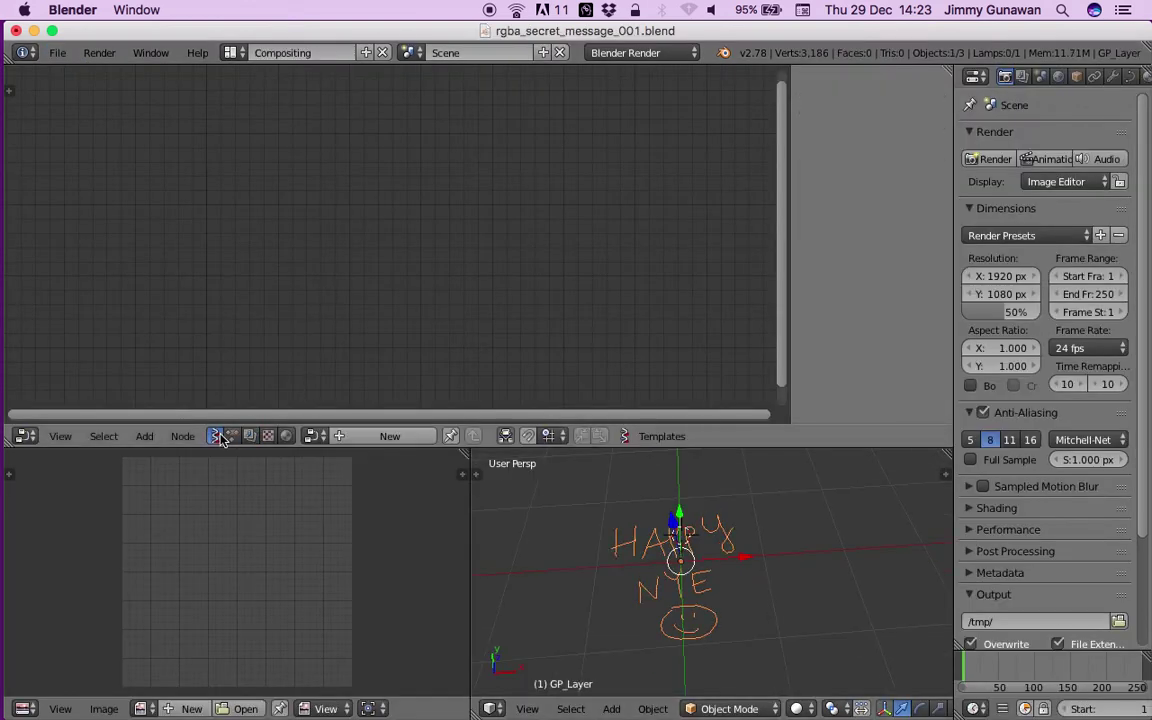
key(shift+a)
click(390, 436)
- Add an Objects in mk2 node to the node tree and save the file
key(alt+space)
text(objec)
key(Down)
key(Return)
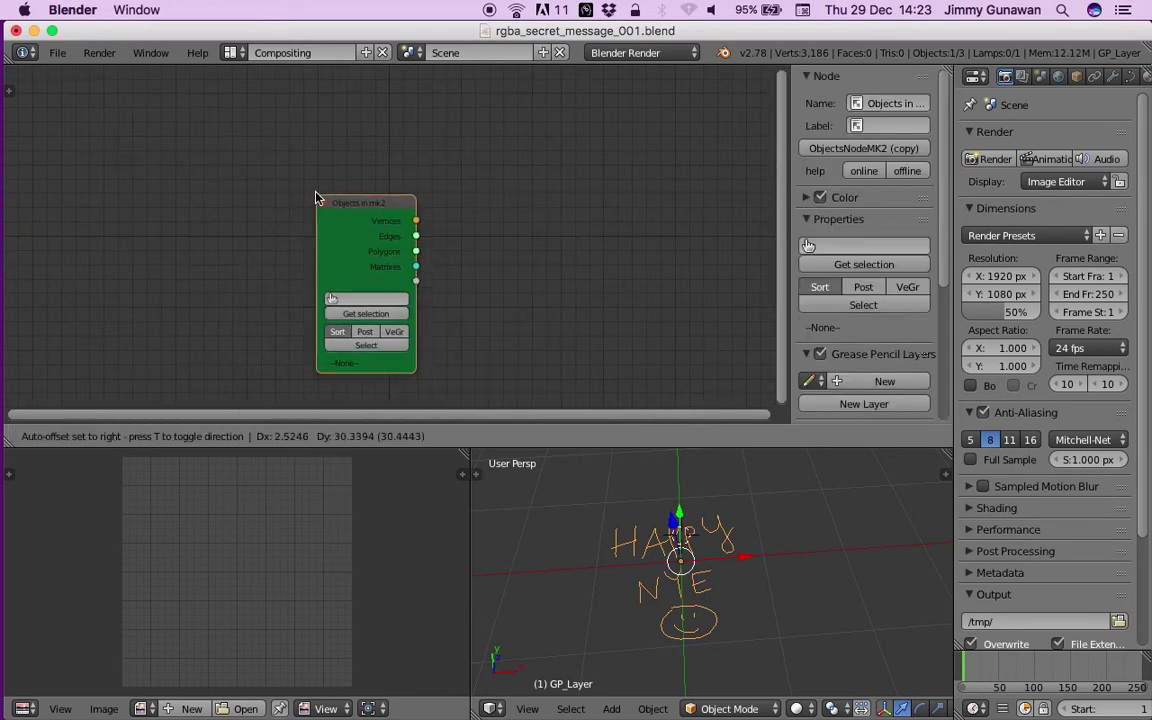
click(316, 192)
key(ctrl+s)
click(316, 192)
- Add an Objects in Lite node beside the Objects in mk2 node and delete it again
key(alt+space)
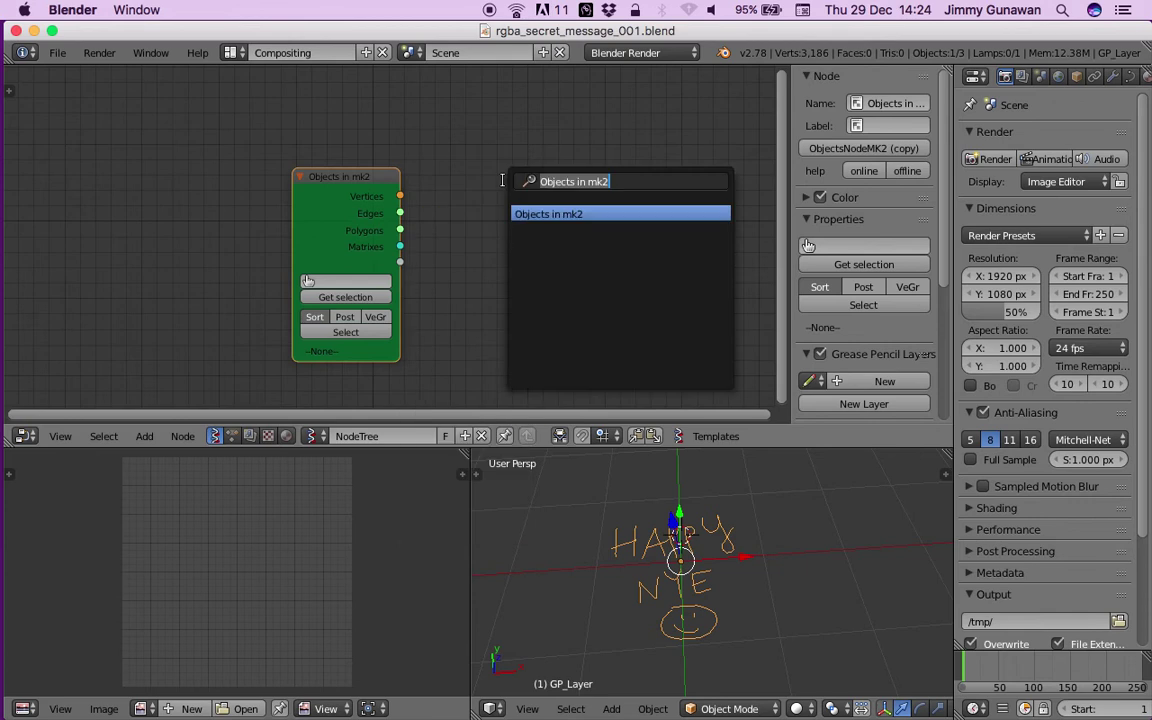
text(object)
key(Down)
key(Down)
key(Down)
key(Down)
key(Down)
key(Down)
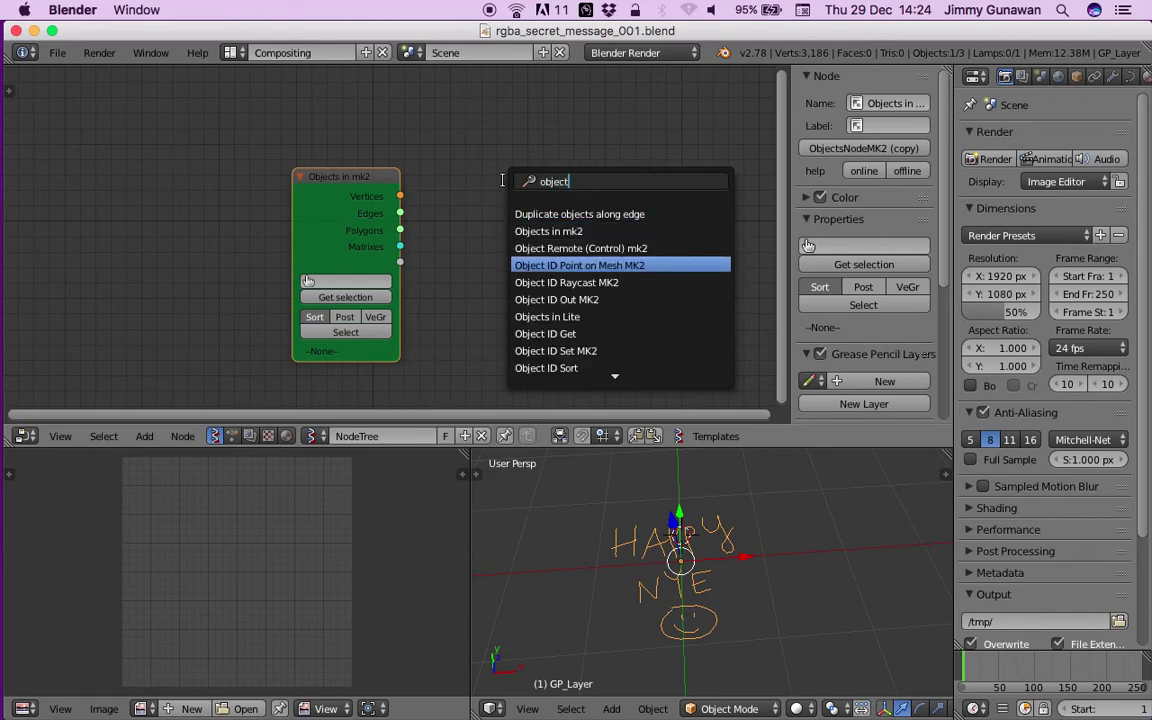
key(Return)
click(468, 183)
scroll(525, 247, up, 2)
middle_drag(571, 212, 540, 202)
key(x)
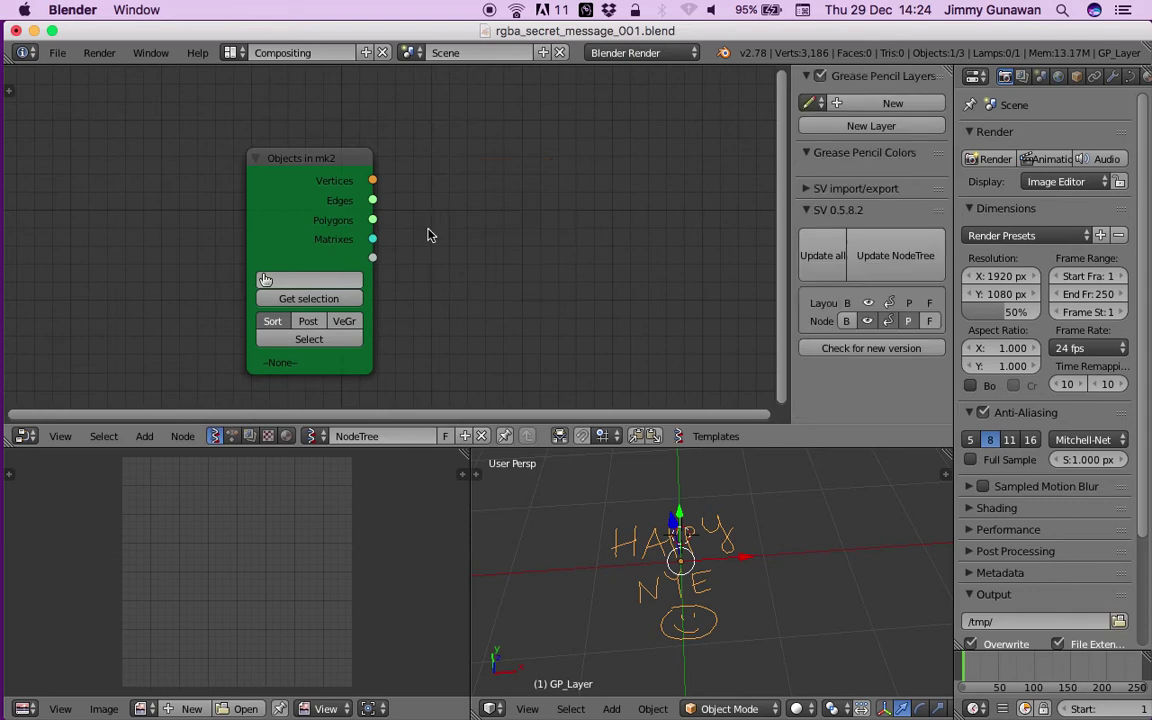
- Load the selected handwriting curve into the Objects in mk2 node and move the node aside to make room
click(335, 342)
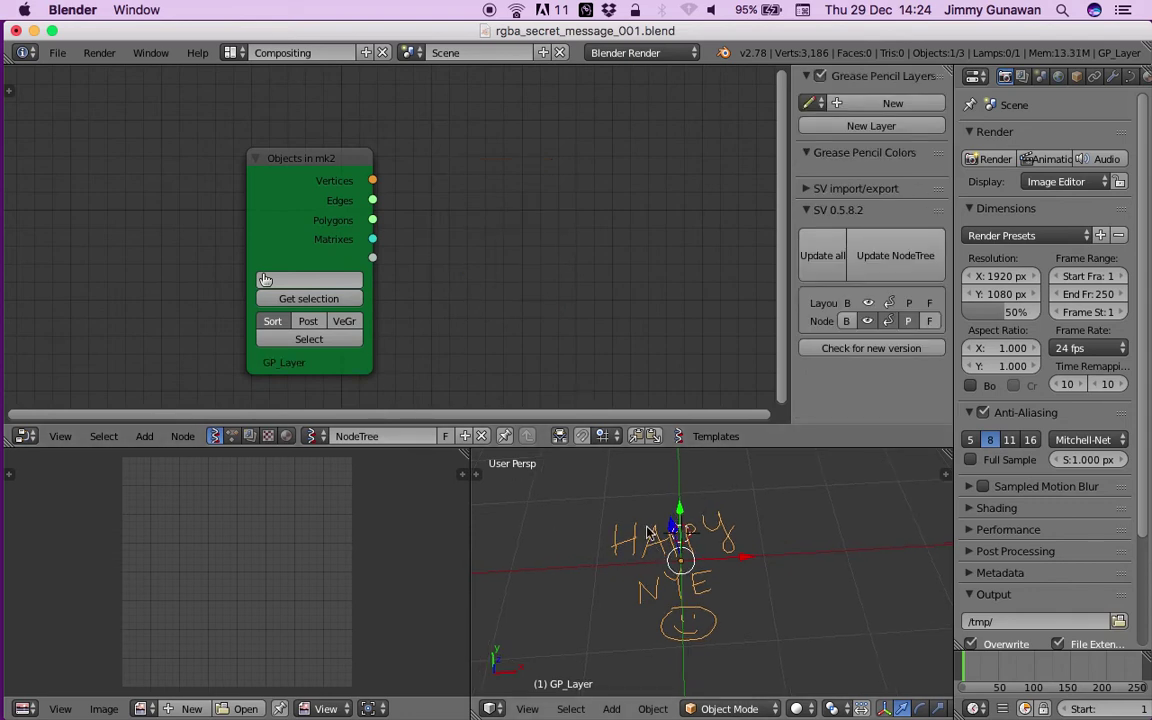
drag(321, 172, 227, 167)
- Add a Viewer Draw node beside the Objects in mk2 node
key(shift+a)
click(423, 168)
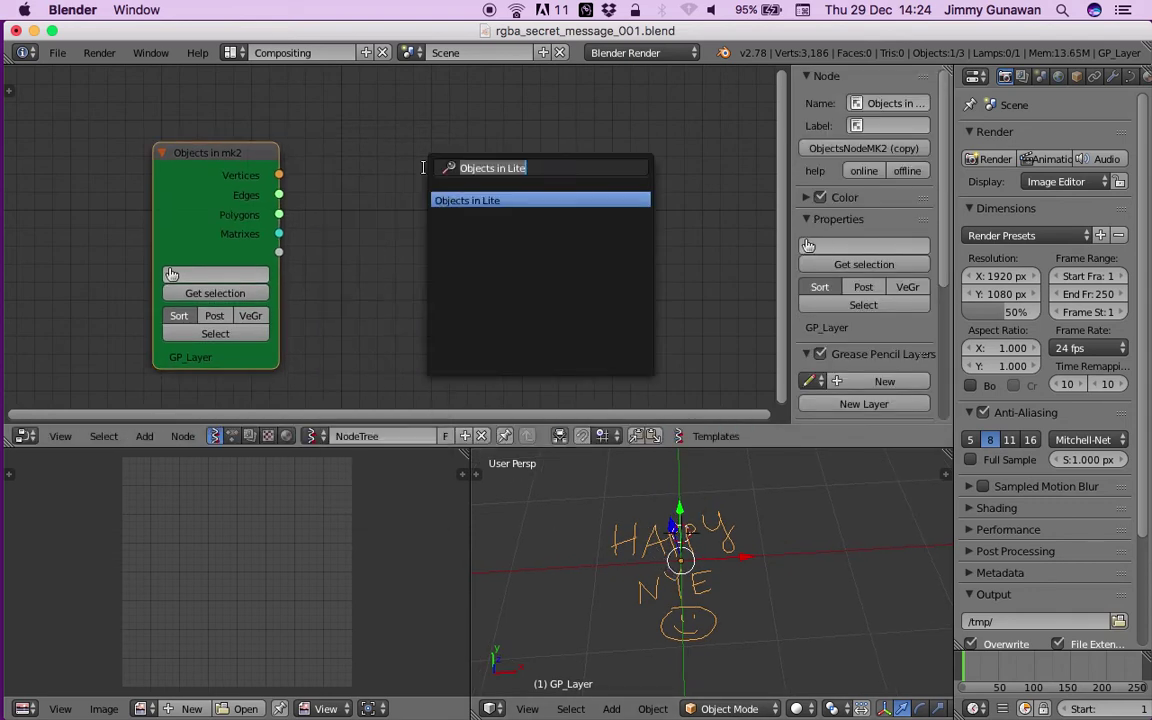
text(vi)
key(Return)
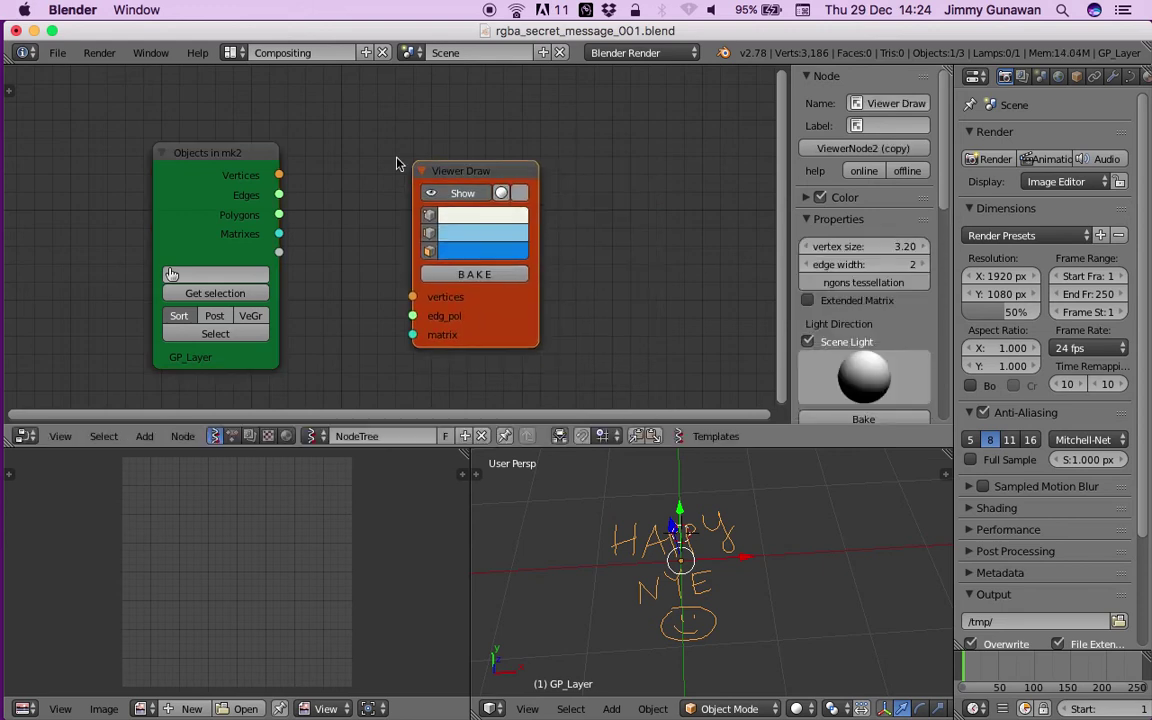
click(405, 165)
- Connect the Vertices output of Objects in mk2 to the Viewer Draw vertices input and move Viewer Draw further away
drag(279, 174, 414, 297)
drag(516, 300, 595, 267)
scroll(749, 652, up, 10)
scroll(733, 610, down, 6)
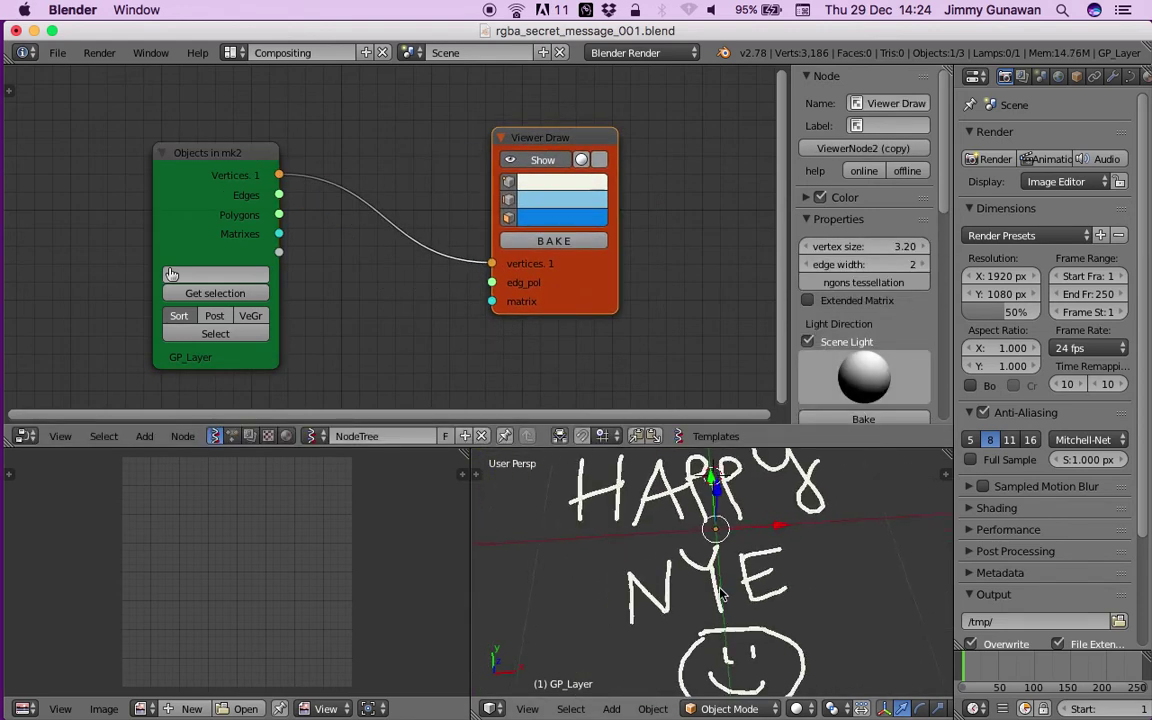
- Hide the node editor's sidebar, enlarge the 3D view by shrinking the neighbouring editors, and save the file
key(n)
scroll(832, 563, up, 3)
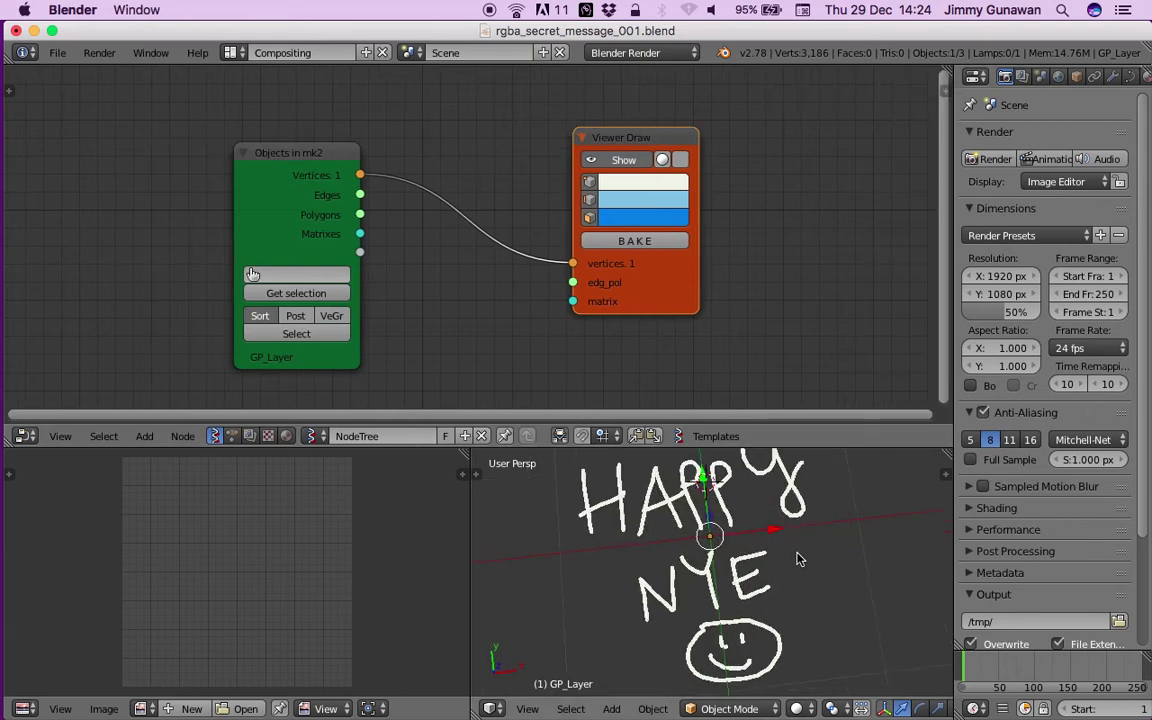
drag(469, 508, 418, 506)
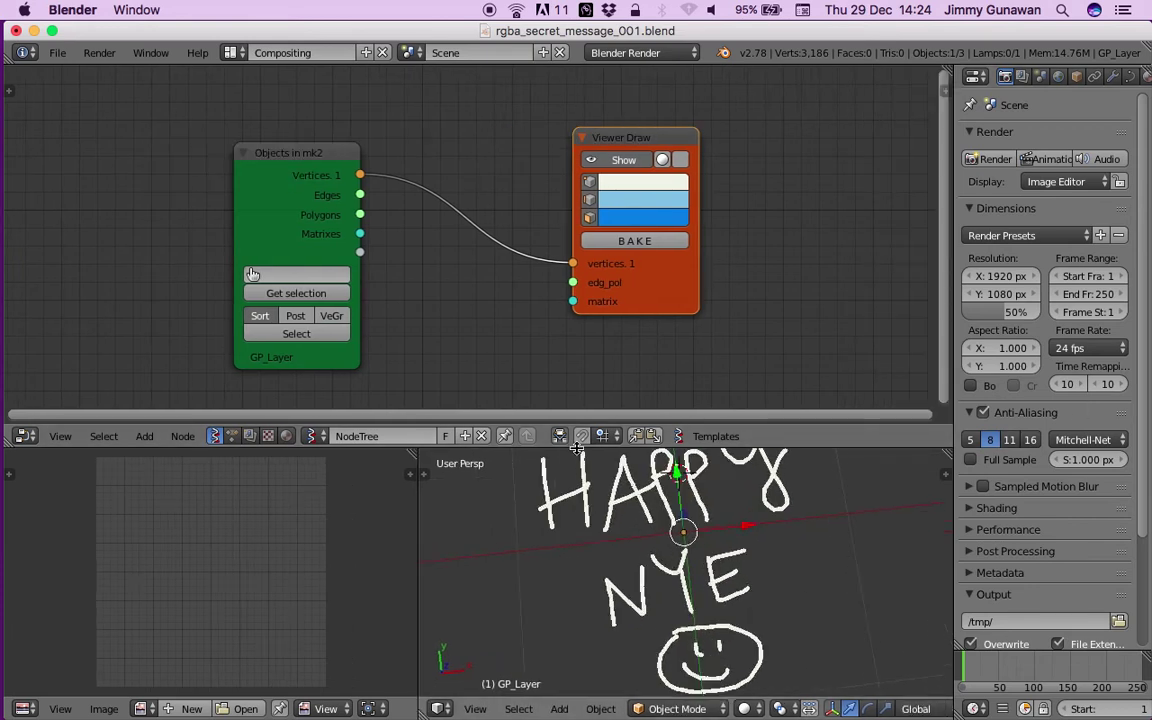
drag(576, 448, 578, 346)
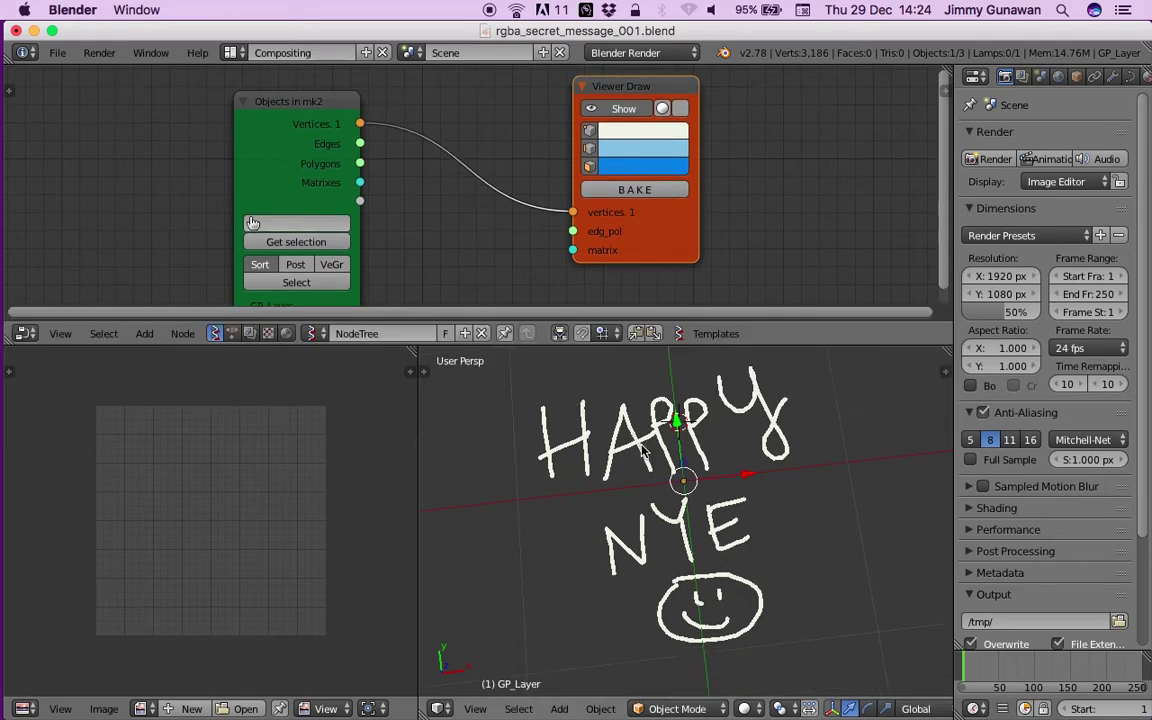
scroll(725, 505, down, 1)
middle_drag(728, 505, 697, 509)
key(ctrl+s)
click(706, 497)
- Insert a Randomize input vertices node into the link between Objects in mk2 and Viewer Draw
key(space)
text(random)
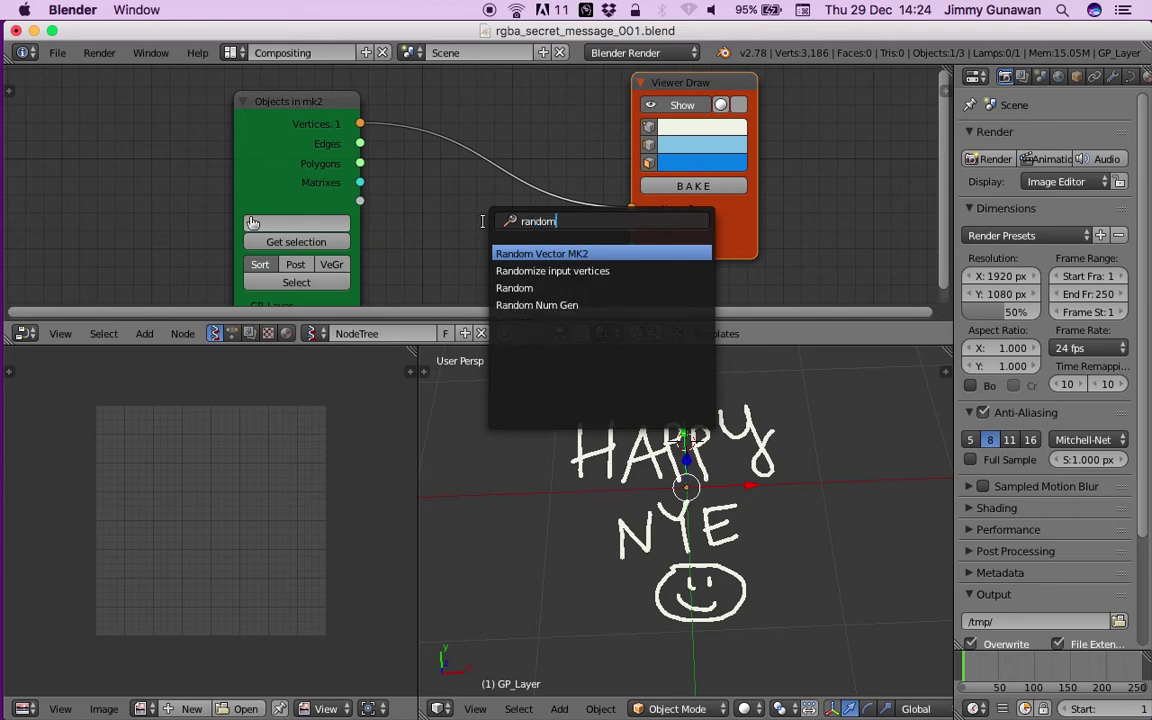
key(Down)
key(Return)
click(428, 138)
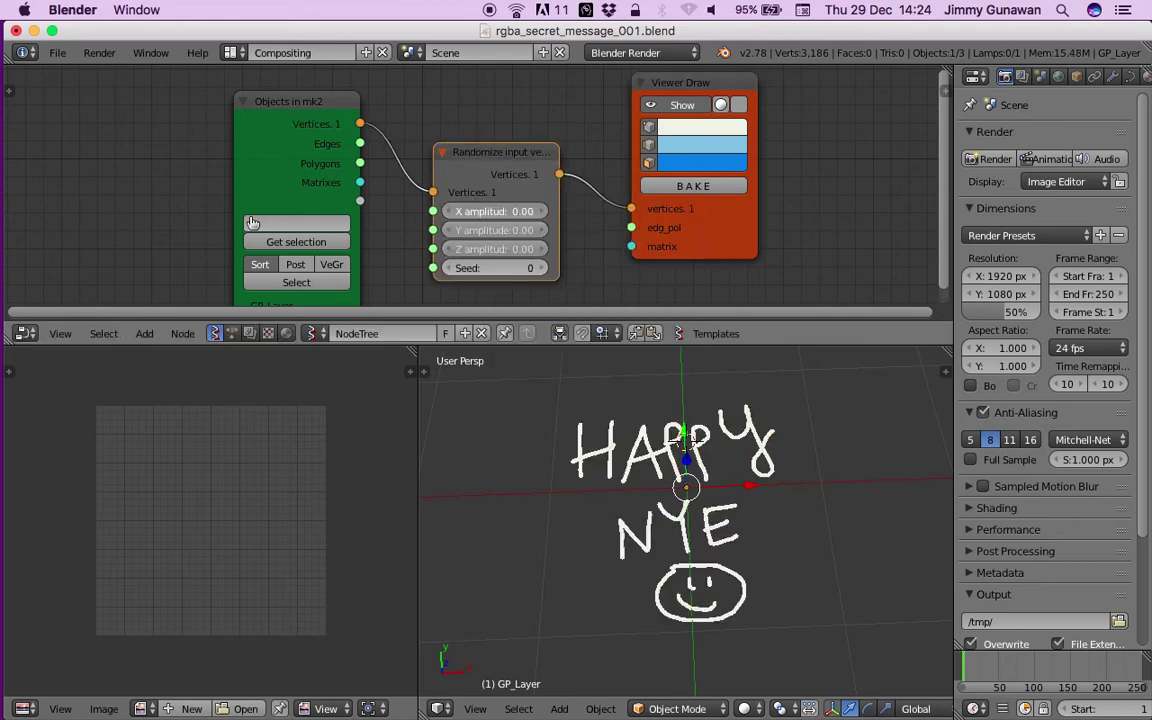
- Try an amplitude of 0.02 for X, Y and Z on the Randomize input vertices node
mouse_move(526, 211)
mouse_down()
mouse_move(494, 209)
mouse_move(496, 248)
mouse_up()
text(0)
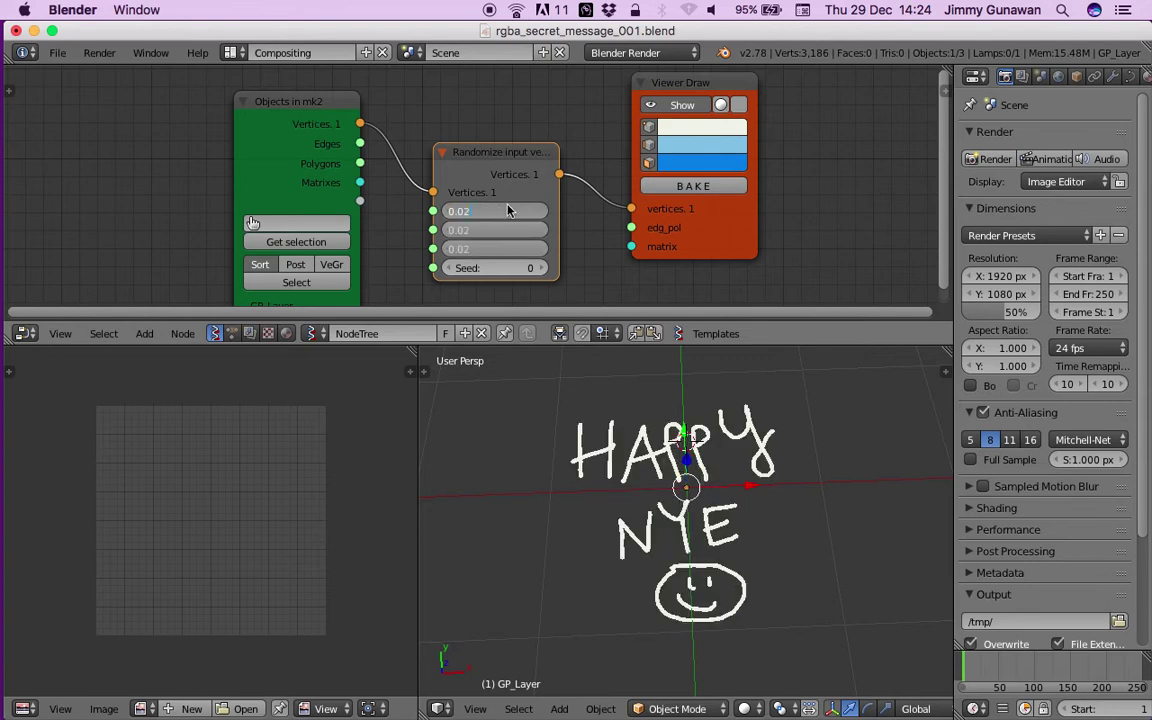
text(.02)
key(Return)
scroll(690, 470, up, 4)
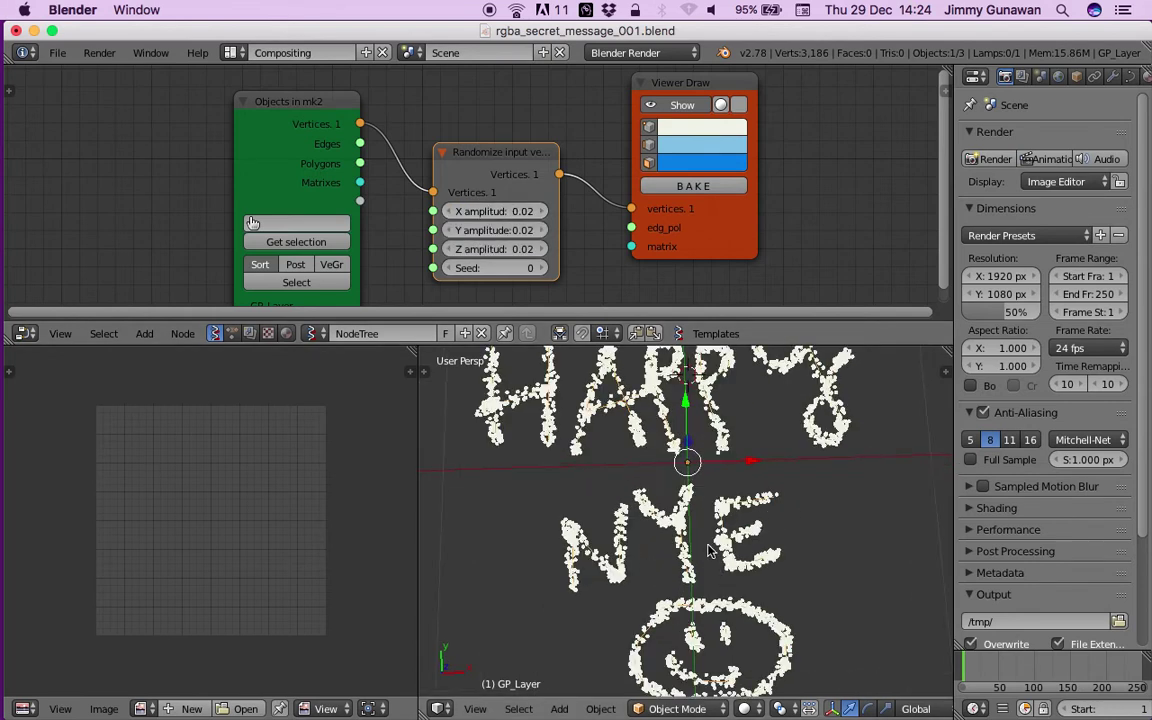
- Set the X, Y and Z amplitudes of the Randomize input vertices node to 0.01
drag(526, 249, 526, 211)
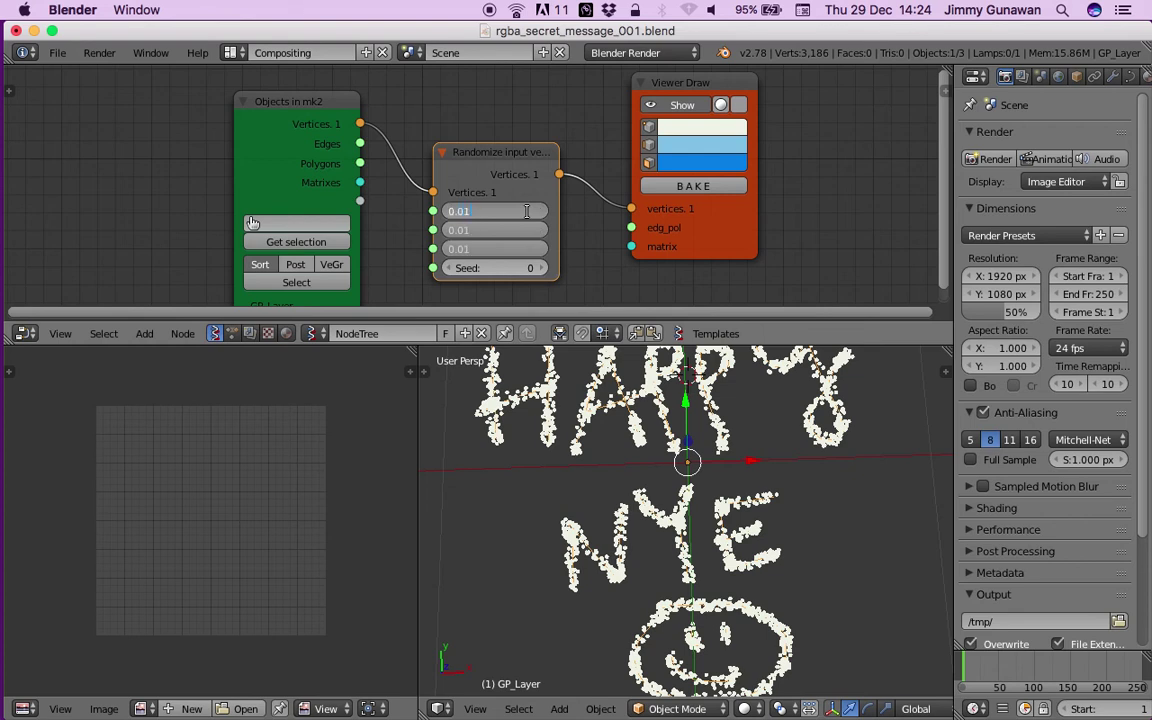
key(Return)
scroll(736, 480, down, 1)
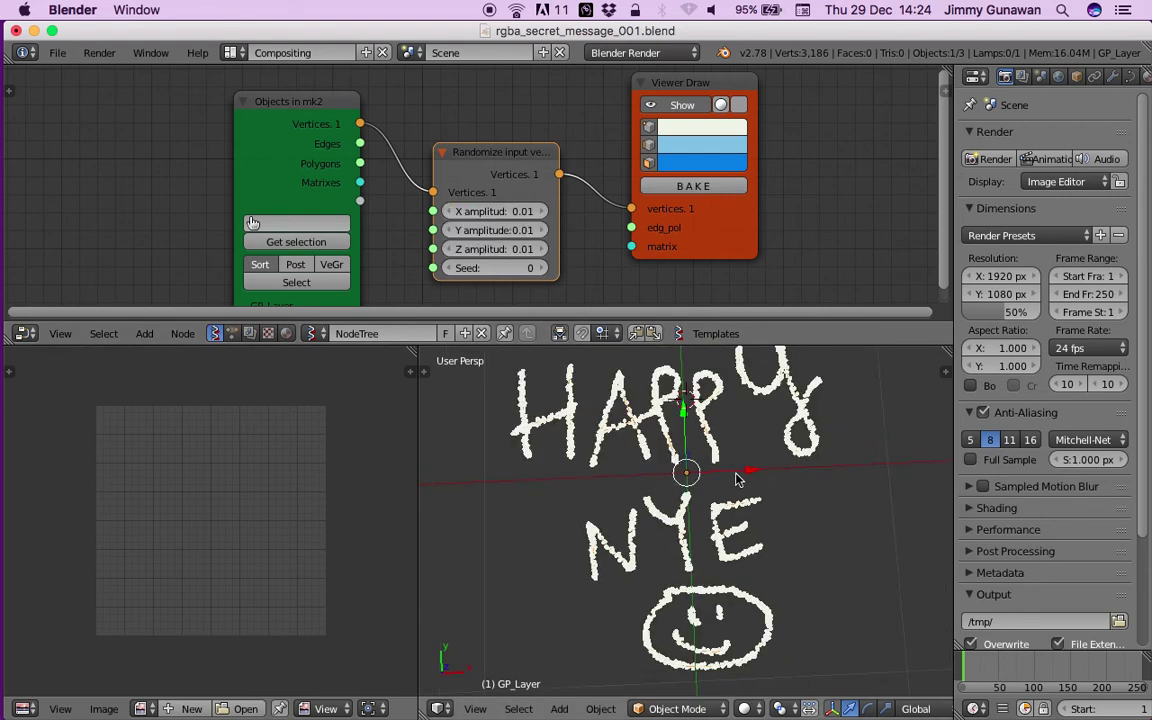
- Space out the Viewer Draw and Randomize input vertices nodes from the Objects in mk2 node
drag(732, 249, 772, 245)
drag(490, 168, 499, 150)
scroll(498, 153, down, 2)
scroll(697, 470, down, 2)
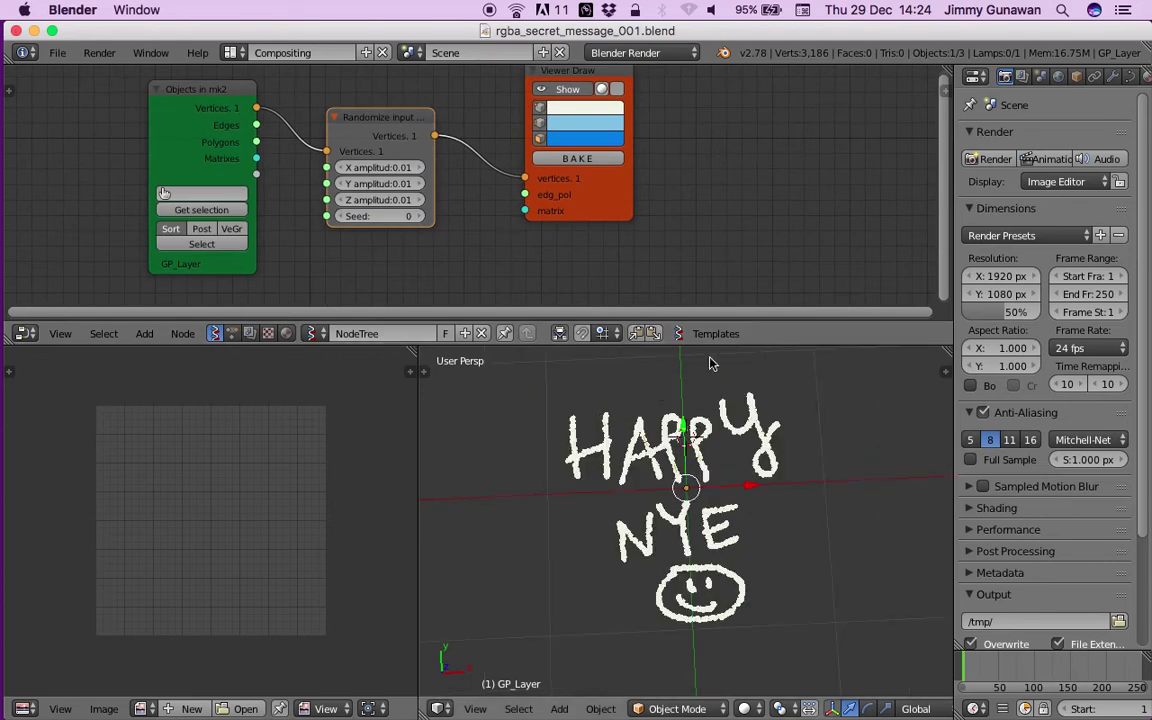
- Make the node editor taller, bring empty space beside the node chain into view and save the file
drag(705, 346, 707, 397)
mouse_move(650, 525)
middle_down()
mouse_move(688, 535)
mouse_move(678, 542)
middle_up()
scroll(495, 311, down, 2)
middle_drag(528, 249, 371, 249)
scroll(709, 176, down, 2)
middle_drag(709, 176, 539, 158)
key(ctrl+s)
click(540, 161)
- Import SV_XYZ_TO_RGB.json from the Desktop into the current Sverchok node tree
click(943, 91)
scroll(873, 230, down, 6)
scroll(860, 245, down, 2)
click(830, 196)
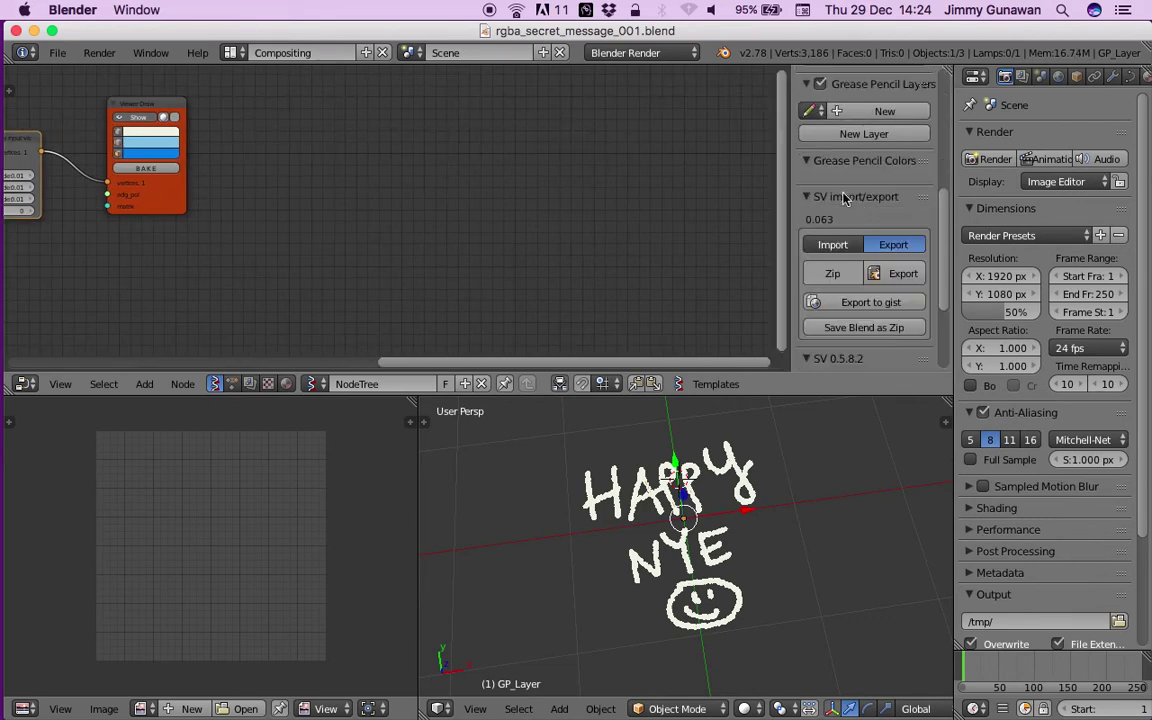
click(833, 245)
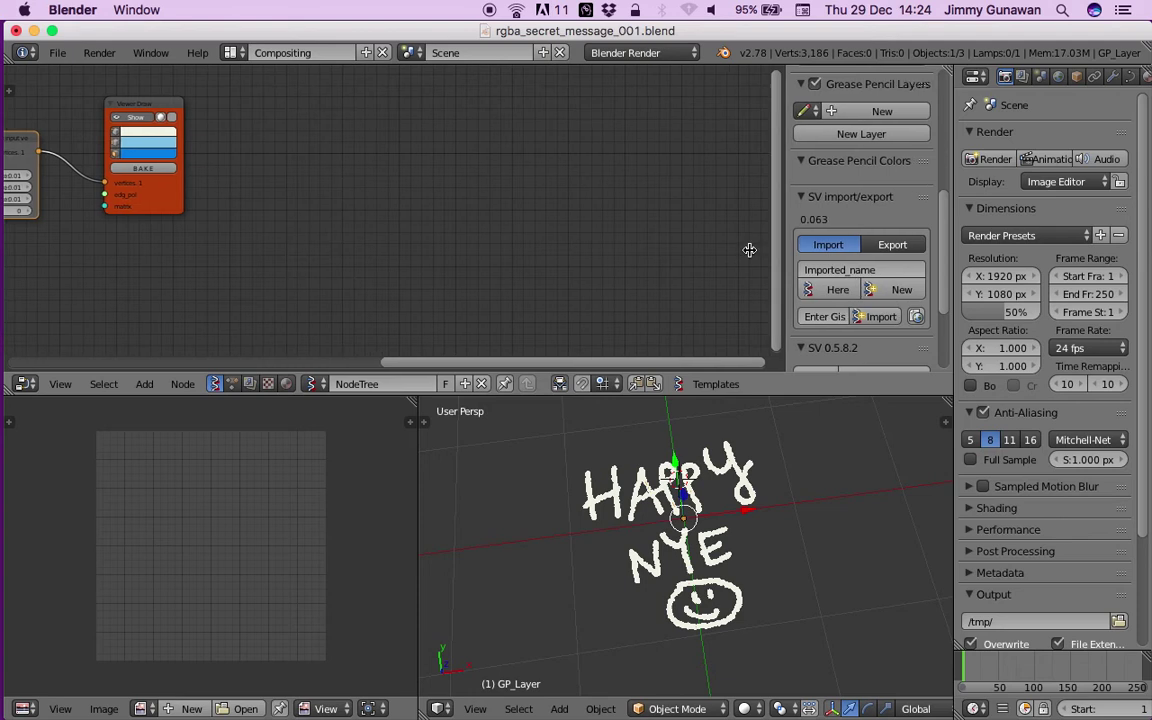
click(800, 290)
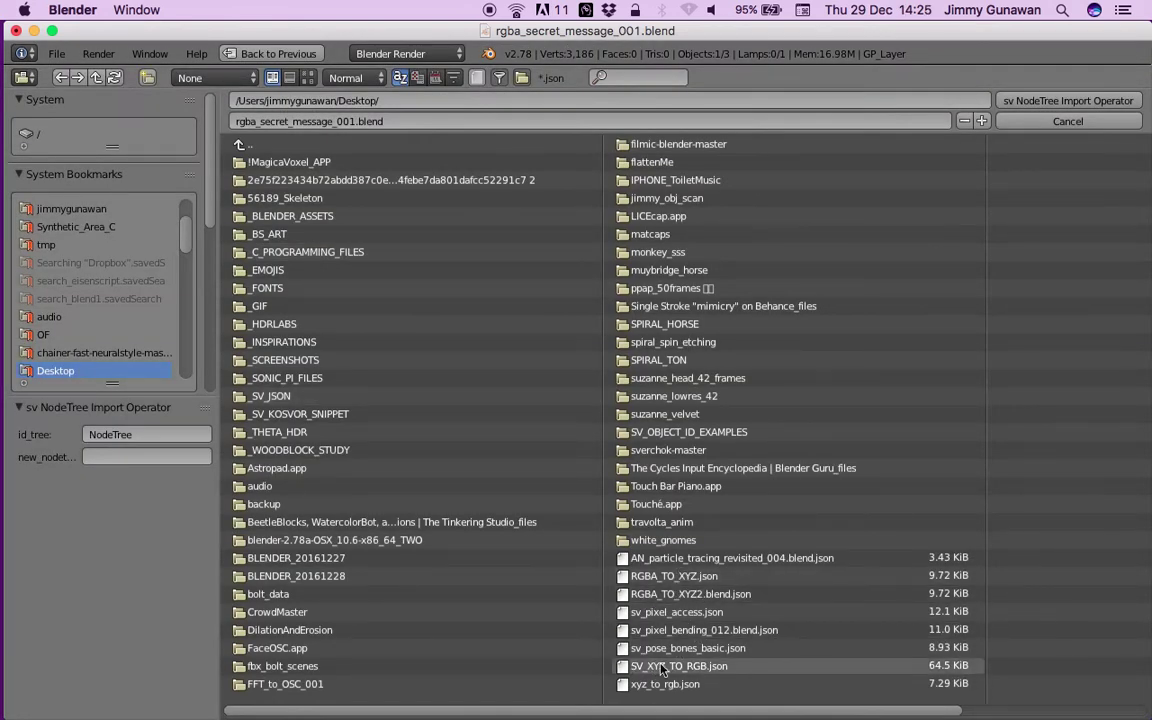
click(677, 667)
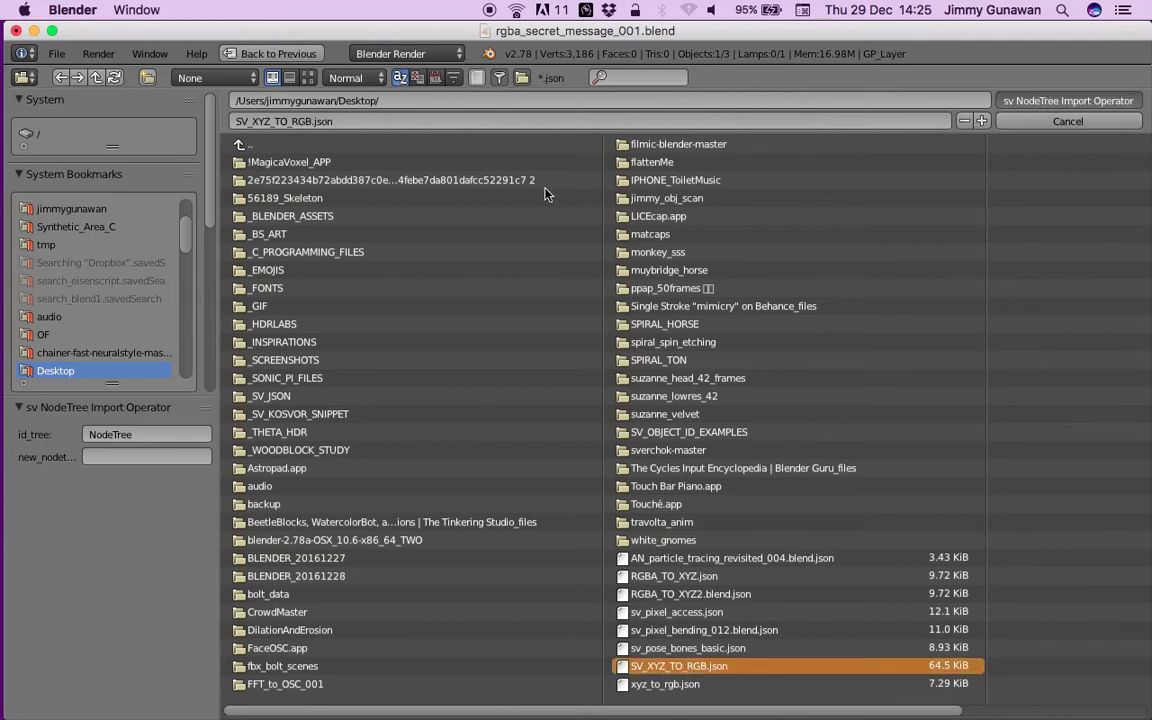
key(Return)
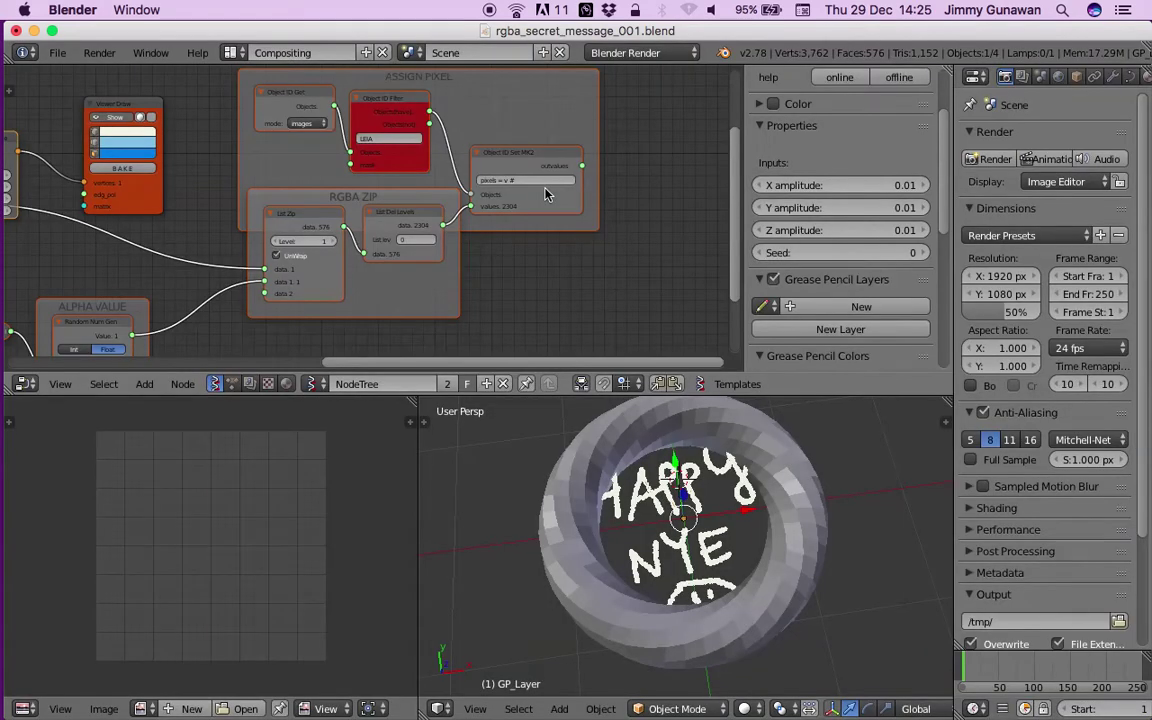
- Move the imported nodes away from the existing handwriting nodes and place them in empty space
scroll(545, 193, down, 5)
key(g)
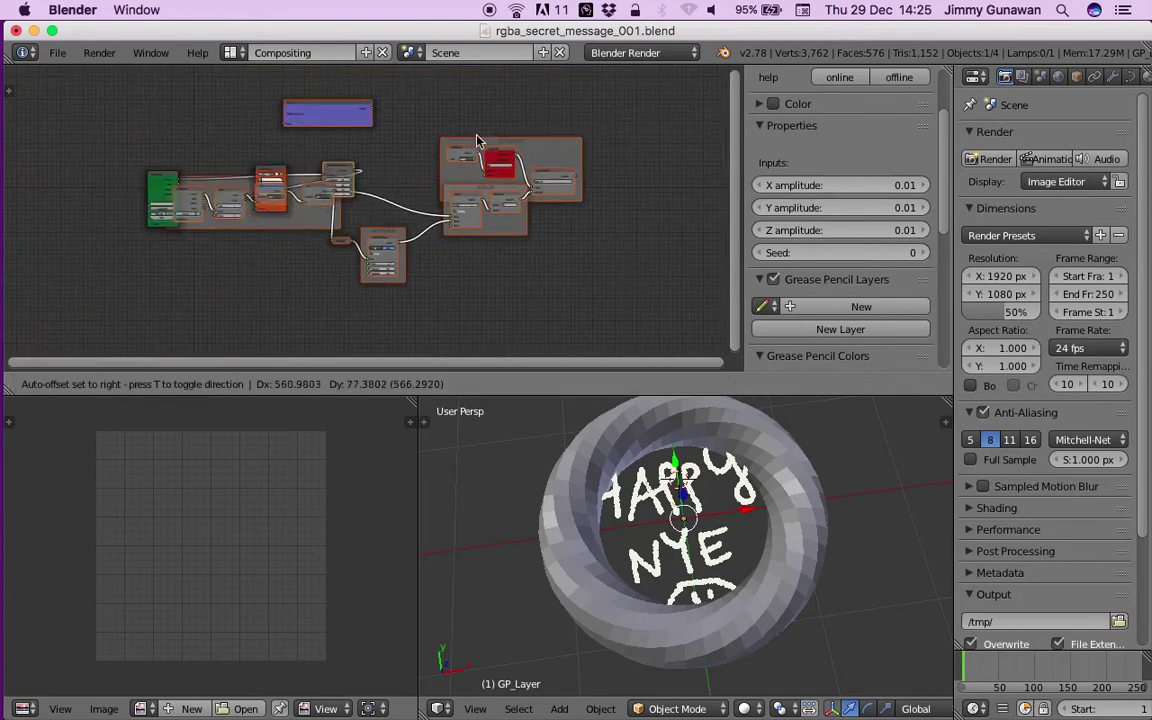
click(628, 192)
- Select the Viewer Draw node and bake its handwriting vertices into a mesh object
scroll(265, 165, up, 4)
middle_drag(240, 165, 344, 152)
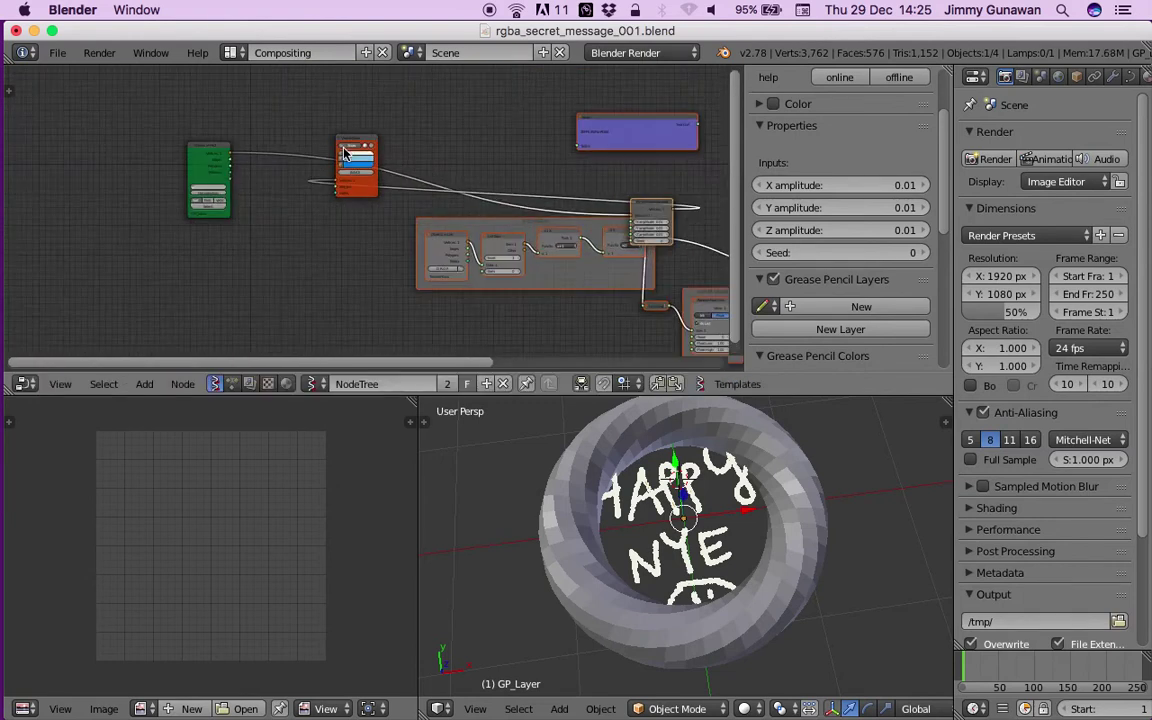
scroll(345, 152, up, 1)
click(347, 131)
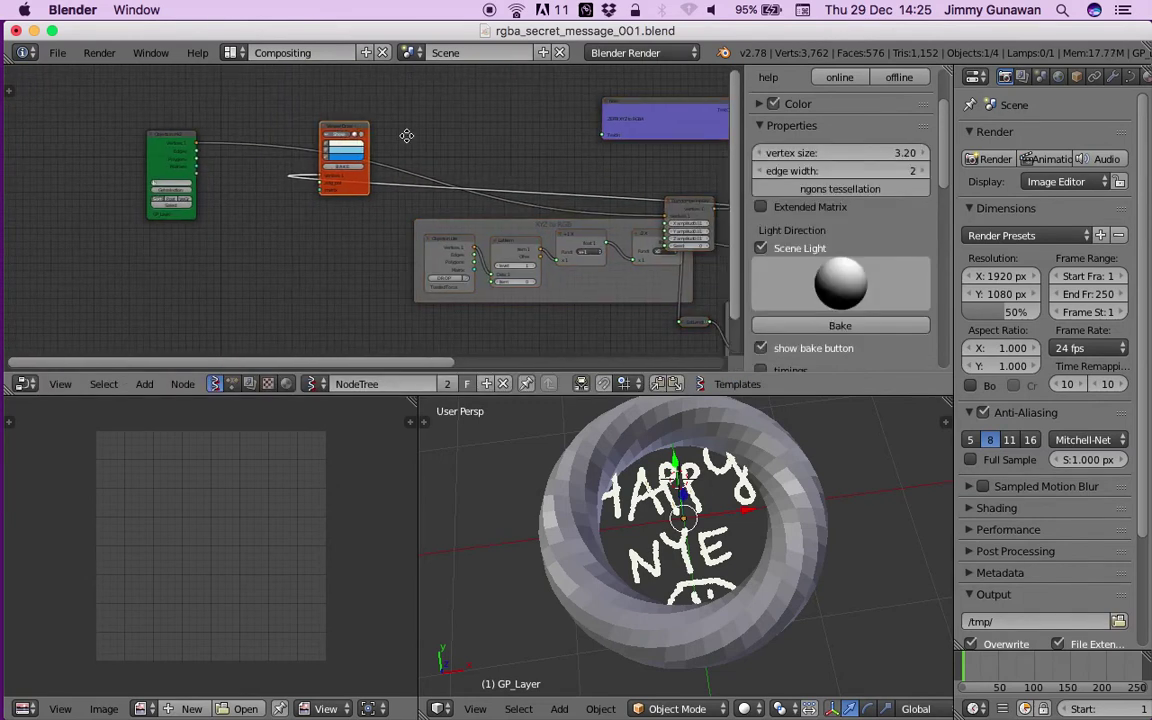
scroll(310, 142, up, 1)
scroll(330, 164, up, 3)
scroll(480, 222, down, 6)
- Move the Randomize input vertices node back between the Objects in mk2 and Viewer Draw nodes
middle_drag(500, 222, 269, 195)
drag(460, 196, 60, 178)
middle_drag(72, 169, 326, 219)
drag(320, 230, 282, 198)
scroll(358, 205, up, 1)
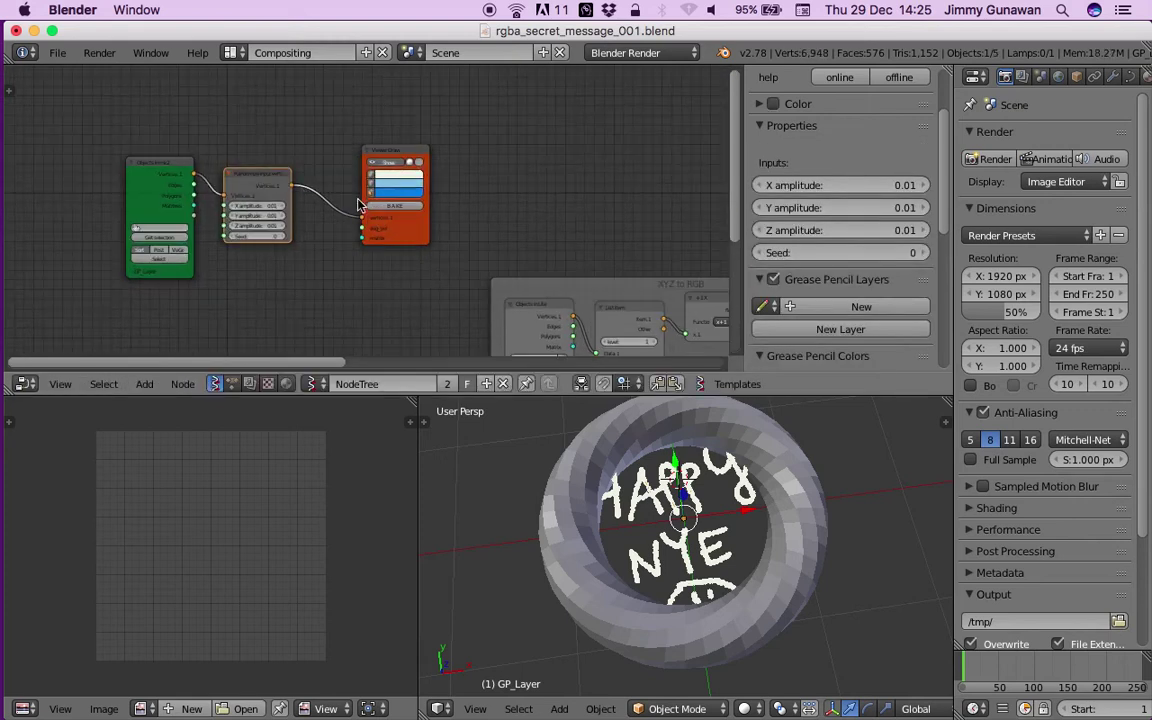
- Turn off the Viewer Draw preview and select the baked handwriting mesh, leaving its position as it is
click(381, 163)
right_click(694, 486)
scroll(697, 486, up, 7)
key(g)
right_click(771, 513)
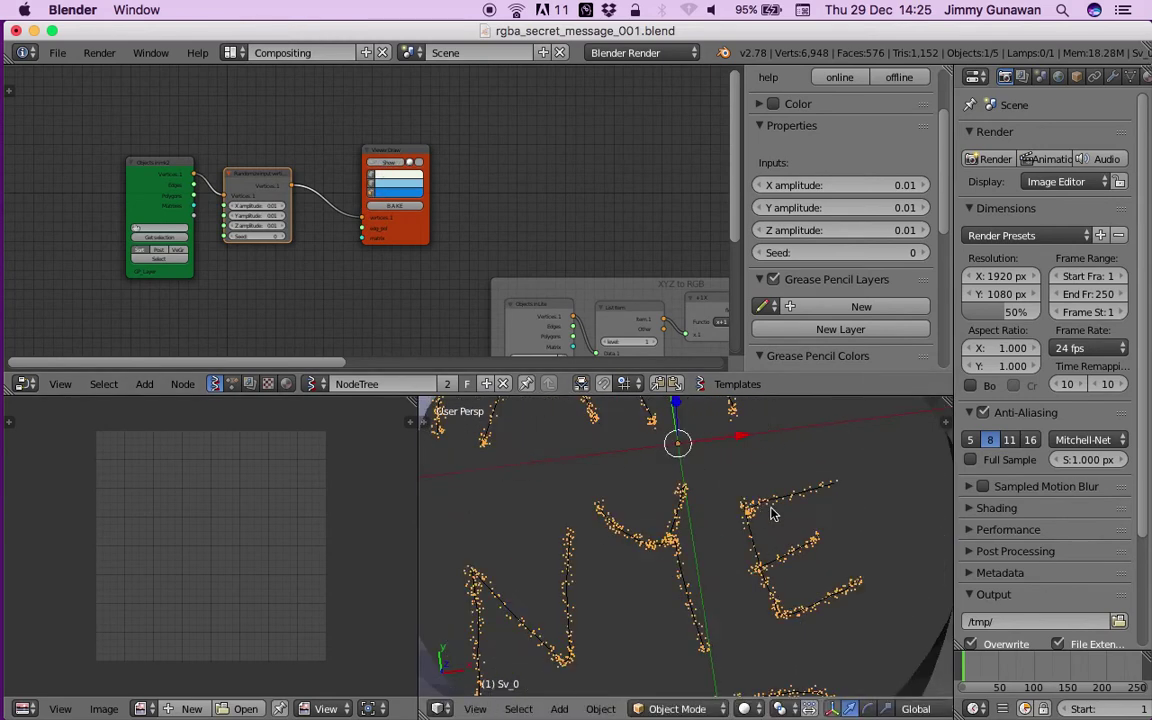
- Select the original GP_Layer handwriting curve and move it to layer 2
right_click(771, 507)
key(m)
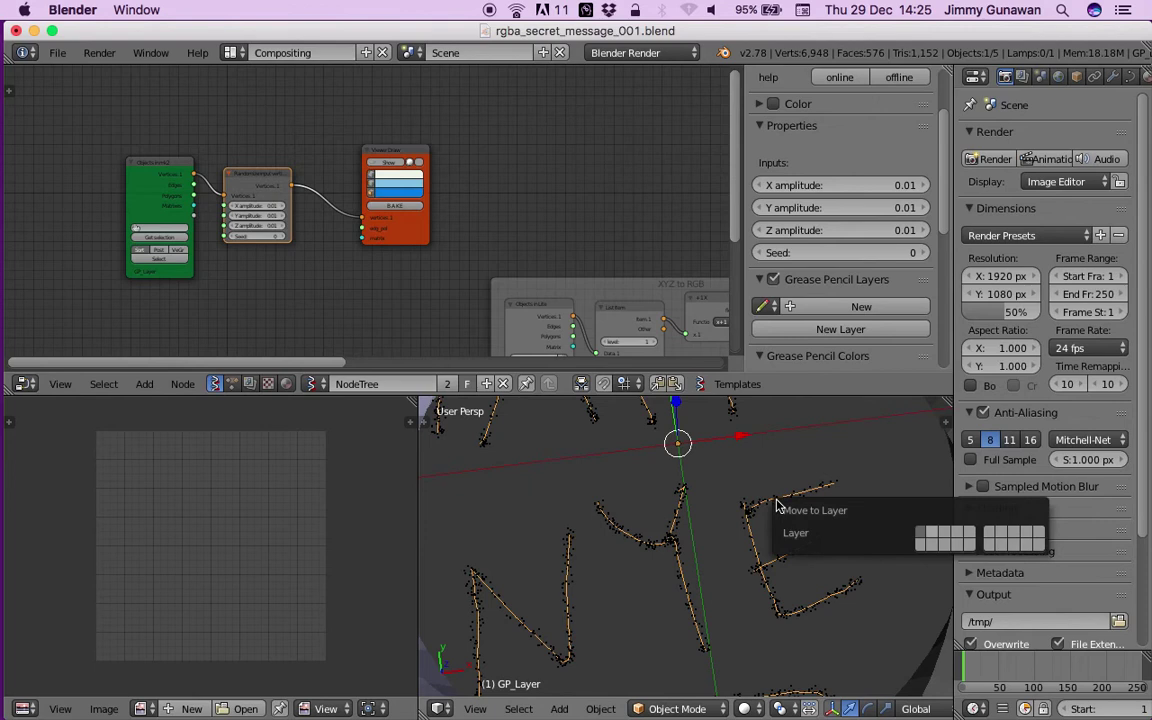
key(2)
scroll(743, 483, down, 3)
scroll(742, 530, down, 4)
- Select the baked handwriting mesh and enter Edit Mode to check its vertex count
right_click(730, 528)
key(g)
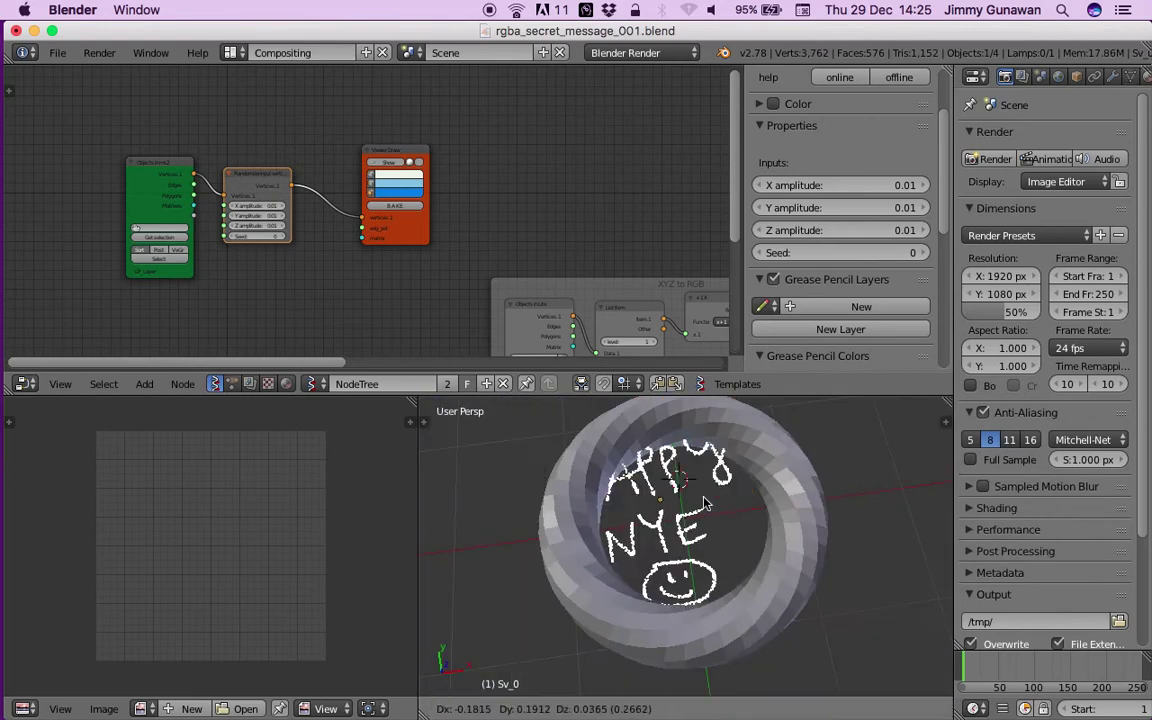
right_click(705, 505)
middle_drag(578, 173, 201, 144)
middle_drag(390, 187, 323, 183)
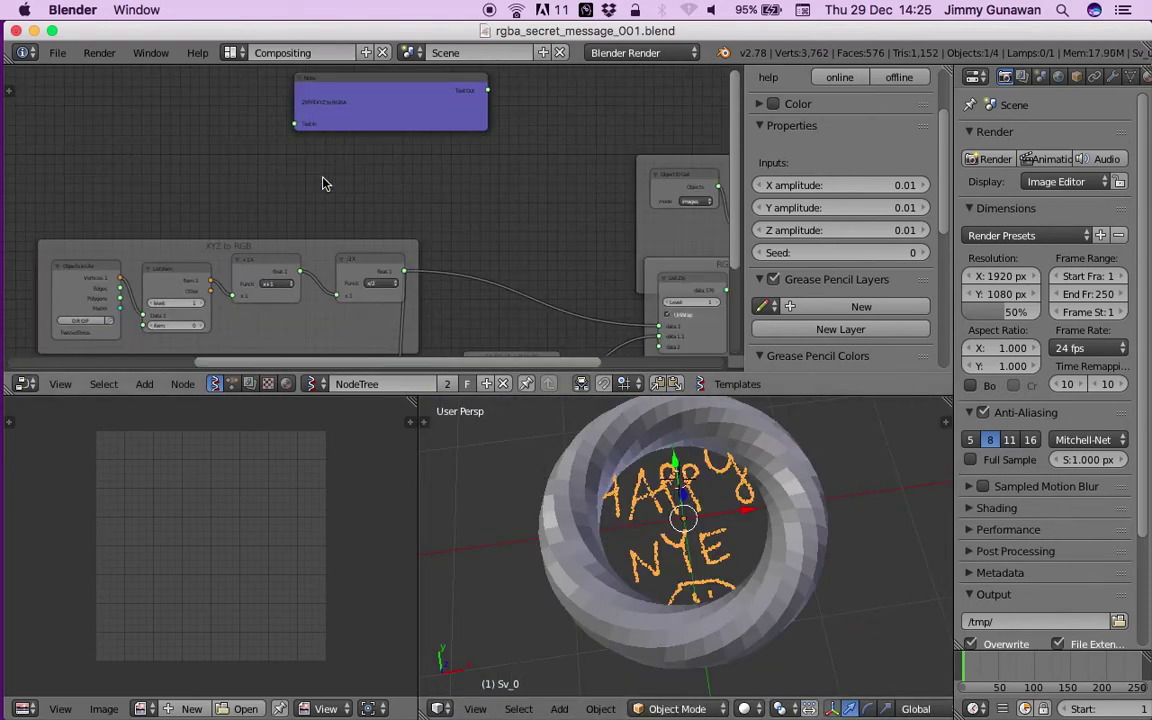
scroll(690, 510, up, 2)
key(Tab)
scroll(724, 503, up, 3)
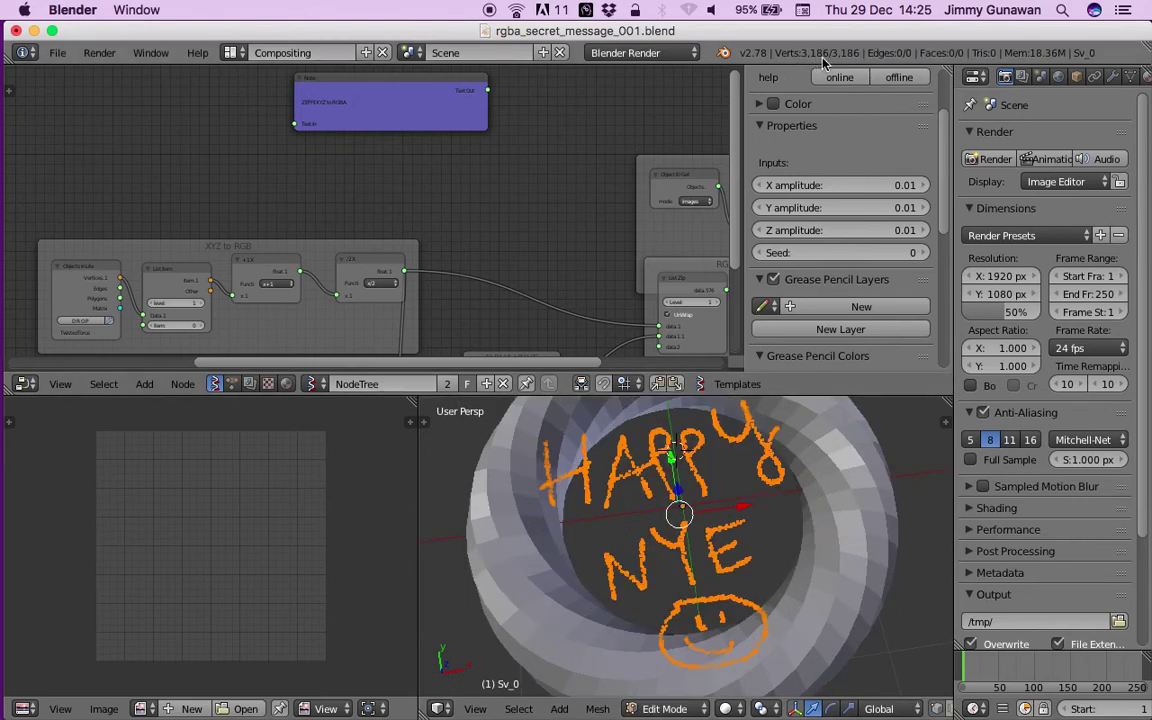
- Switch to Spotlight Search and calculate sqrt(3186) to find the required square image size
click(1065, 10)
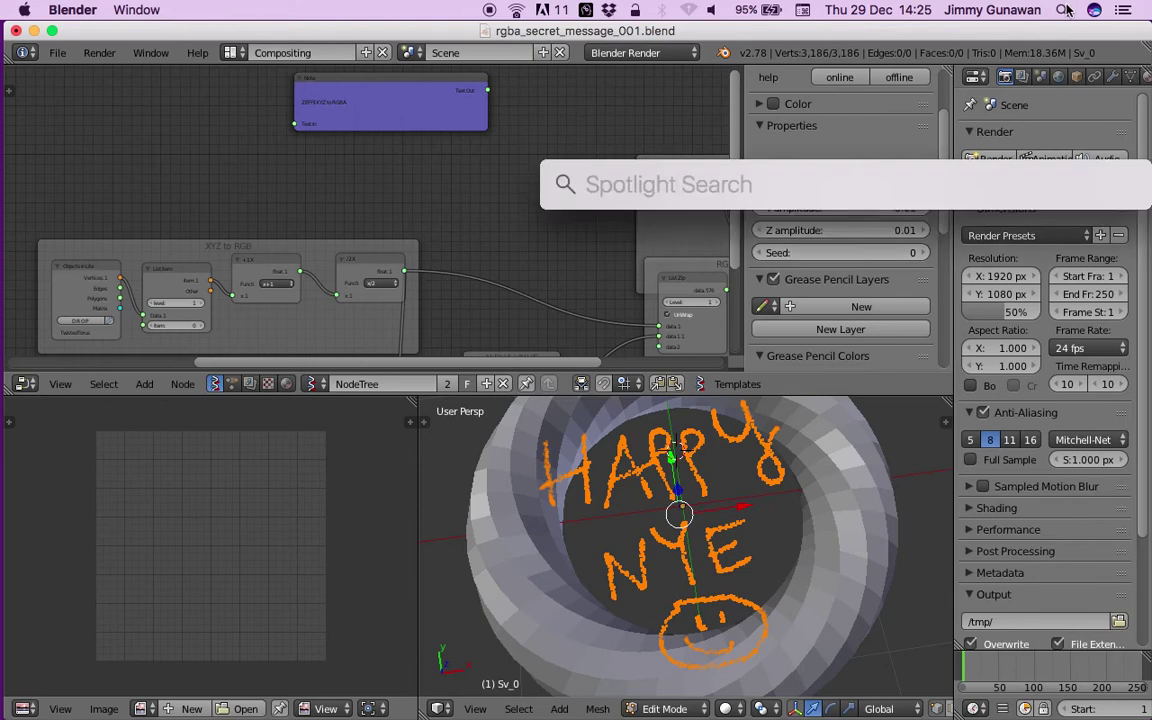
text(sqrt(3)
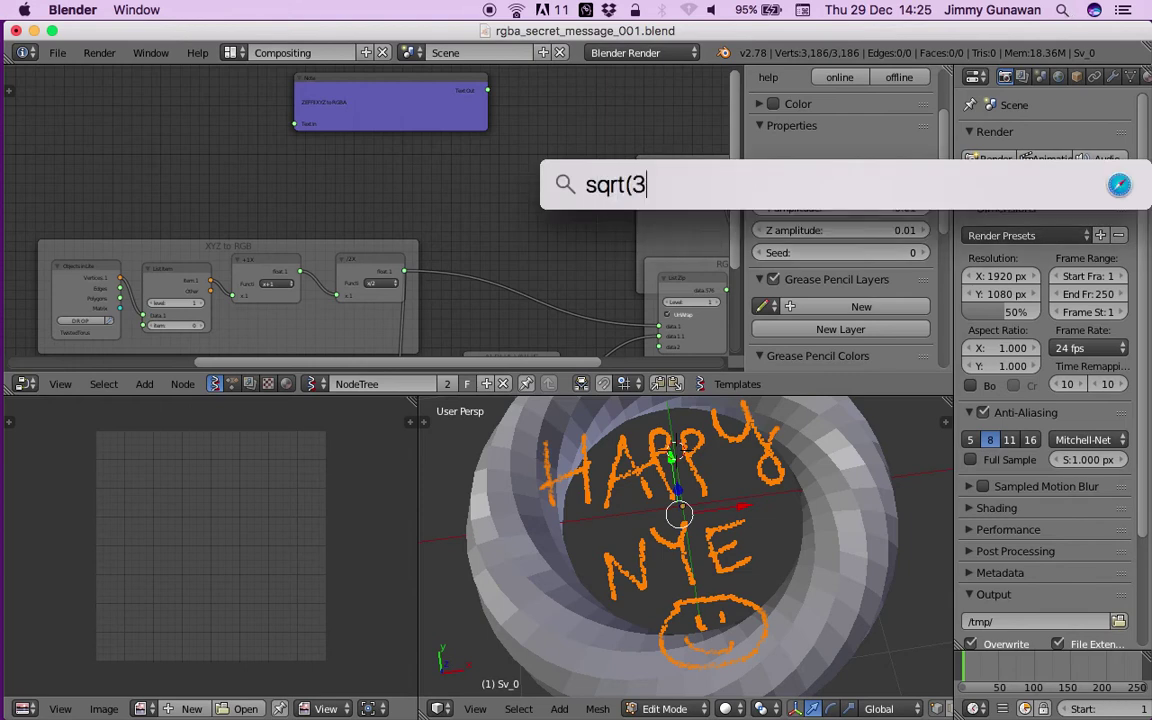
text(186))
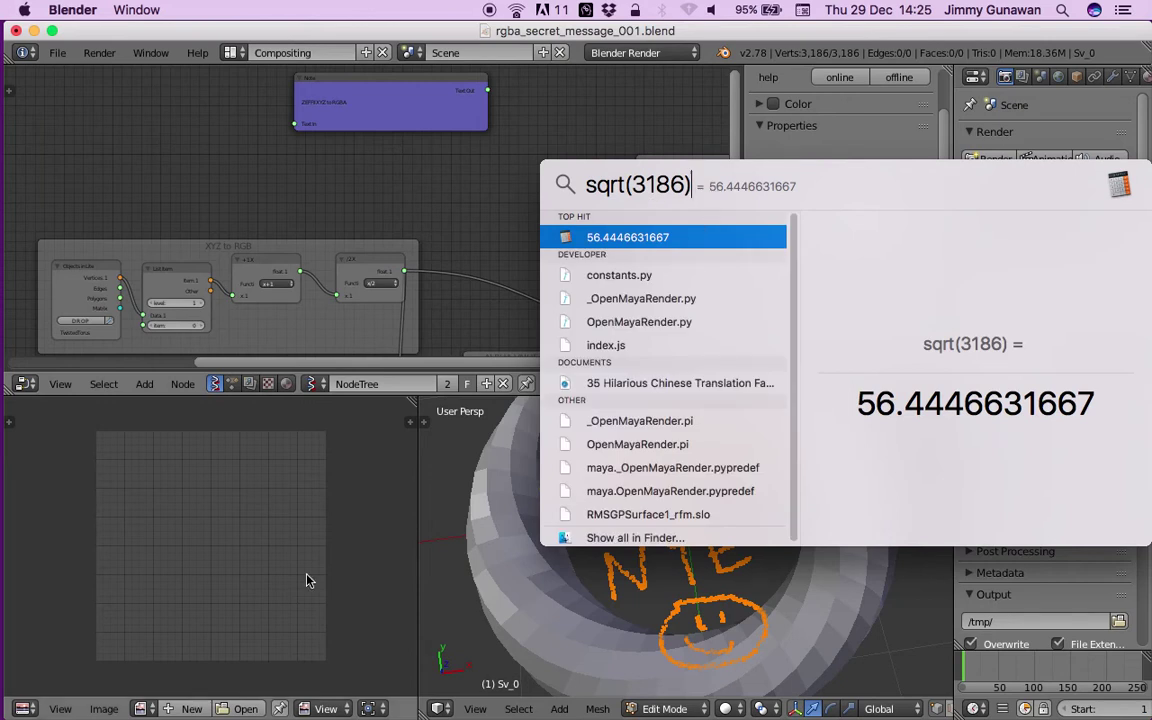
key(Escape)
- Create a new blank image named SECRET, 57 px wide and 57 px high, with alpha
click(191, 708)
click(245, 580)
text(57)
key(Tab)
text(57)
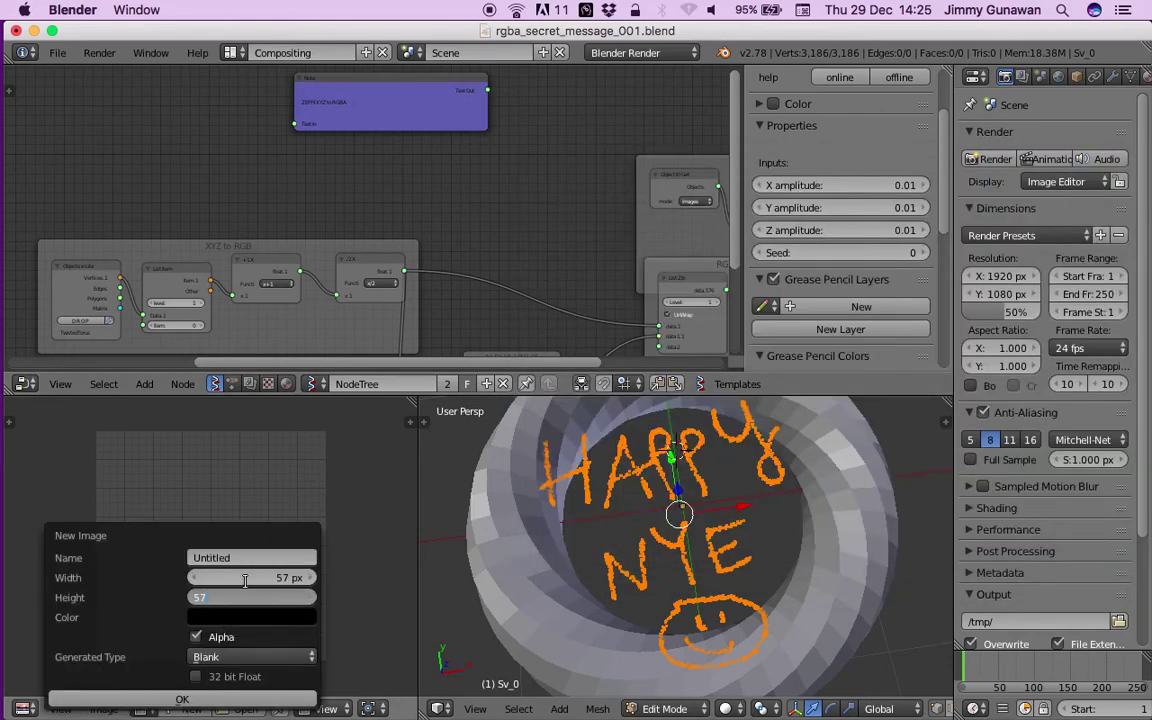
key(Tab)
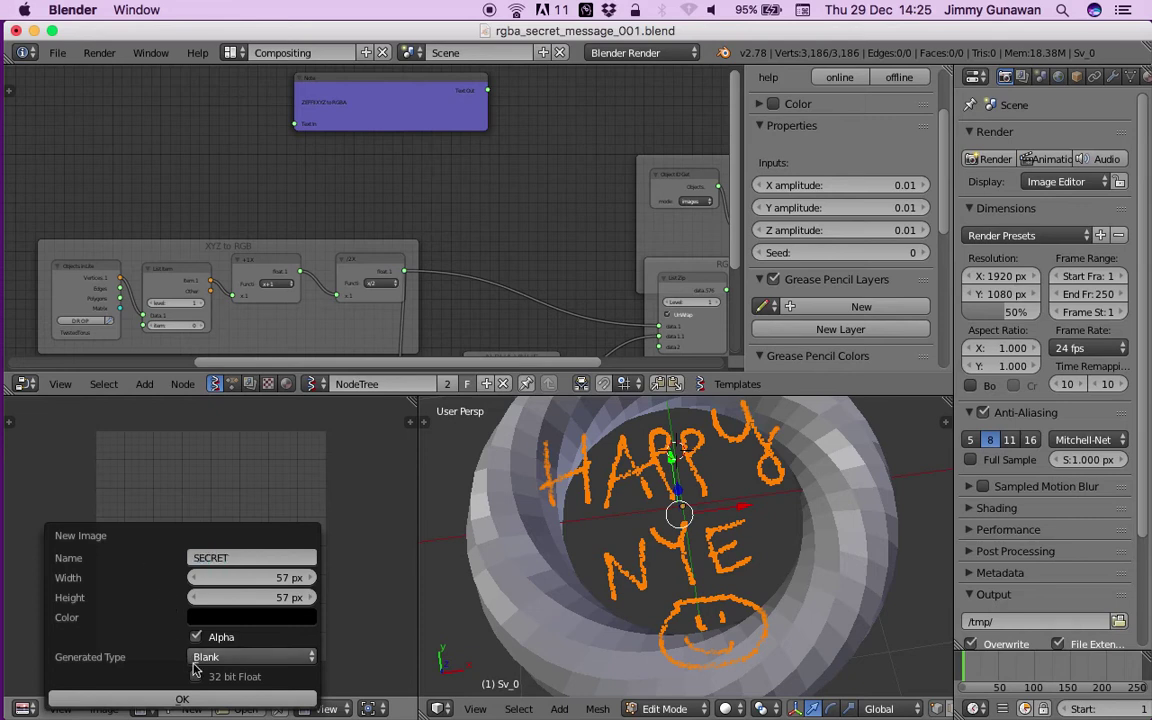
click(188, 698)
- Set the object name in the Object ID Filter node of the ASSIGN PIXEL frame to SECRET
scroll(224, 591, up, 4)
middle_drag(357, 234, 176, 215)
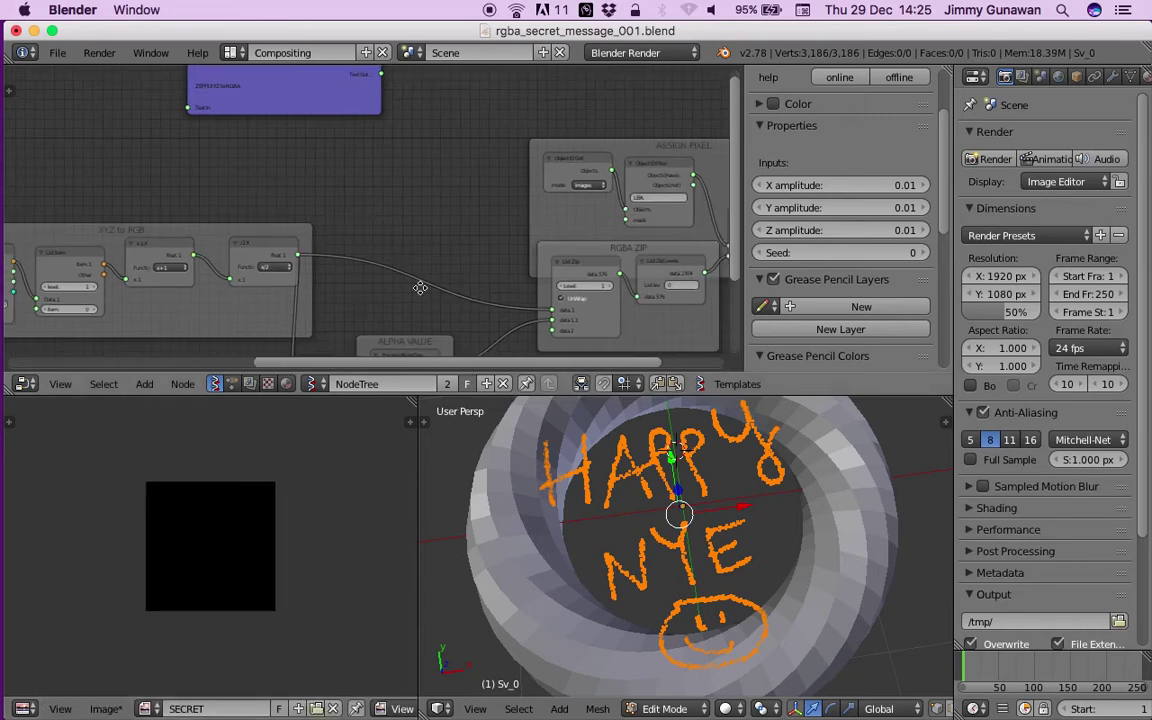
middle_drag(420, 286, 229, 268)
scroll(442, 182, up, 6)
middle_drag(402, 214, 458, 189)
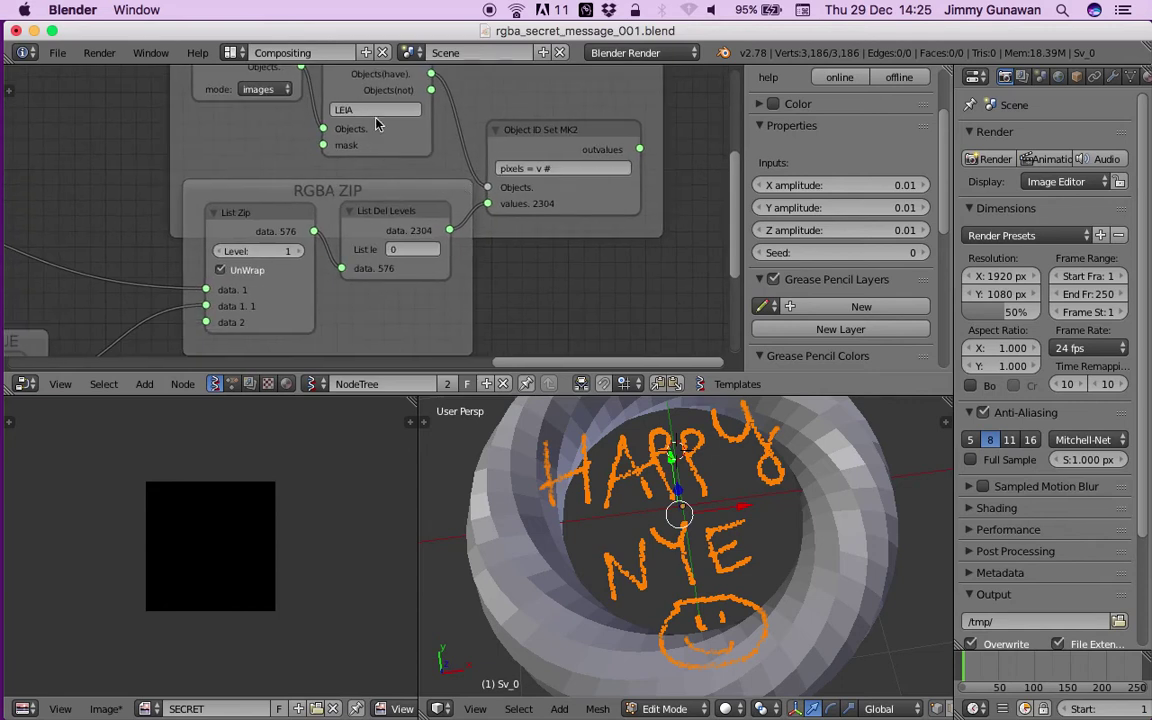
text(RET)
key(Return)
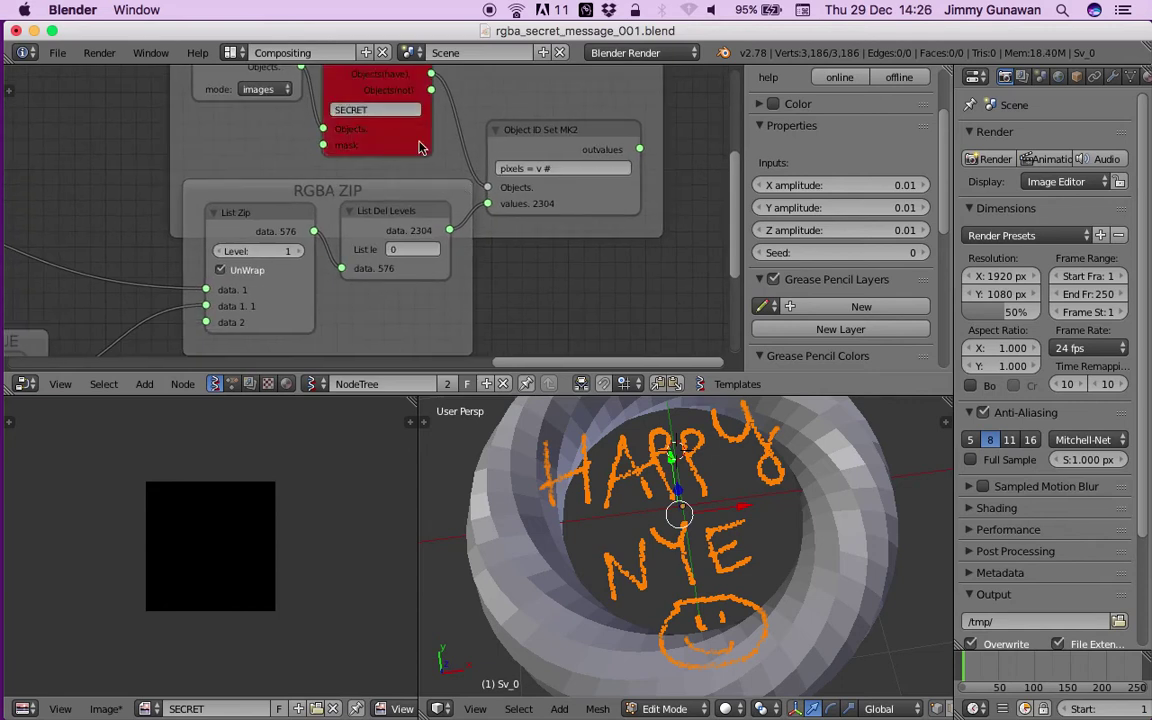
- Move to frame 42 to refresh the pixels of the SECRET image, and hide the node editor's properties region
scroll(400, 120, down, 4)
click(995, 668)
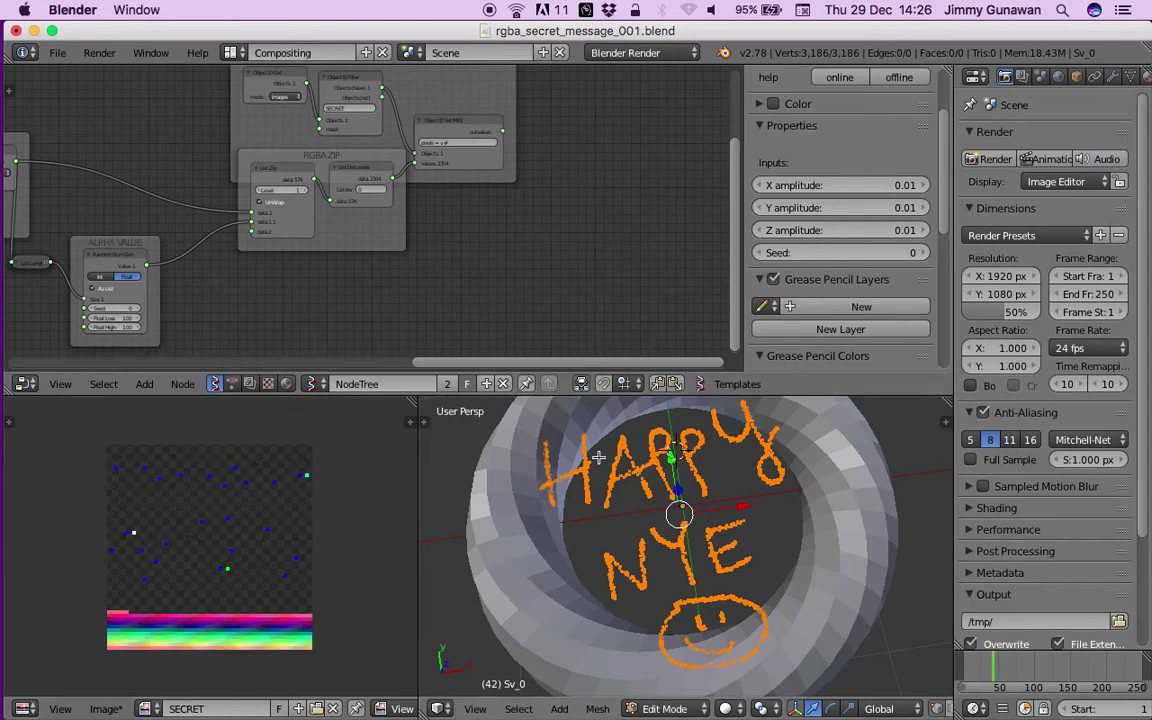
scroll(700, 280, down, 1)
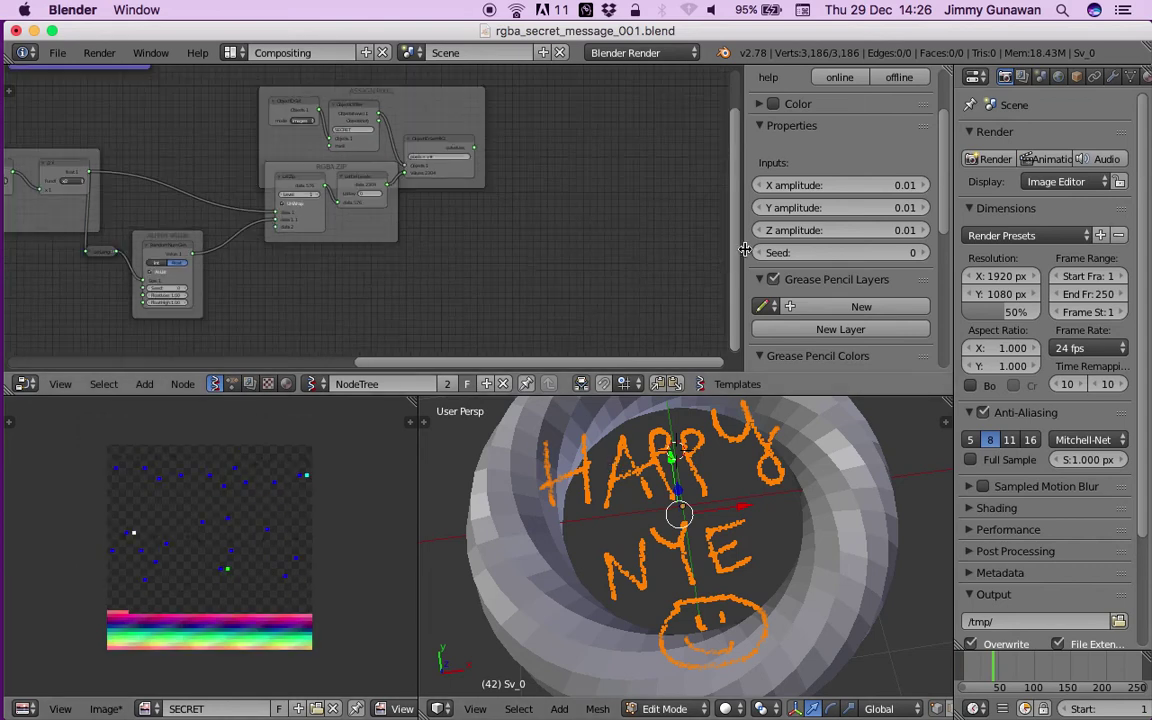
drag(745, 249, 955, 250)
middle_drag(409, 290, 733, 190)
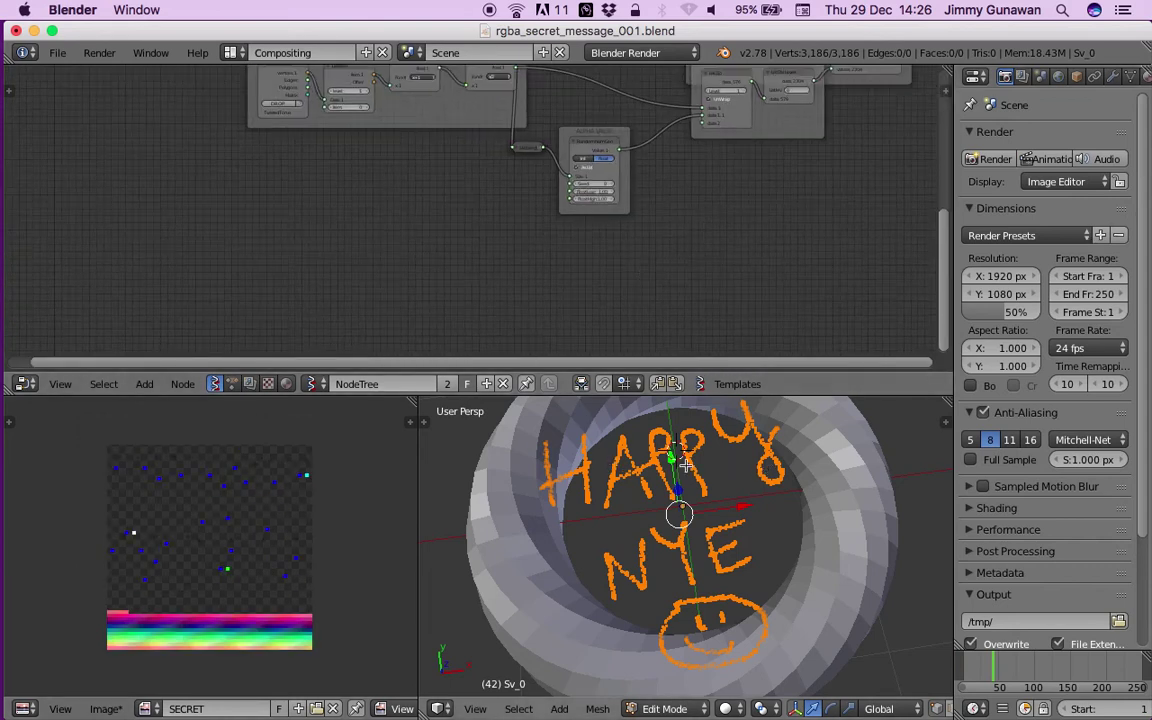
- Return the baked handwriting mesh to Object Mode, keeping it selected
right_click(684, 457)
key(Tab)
click(685, 360)
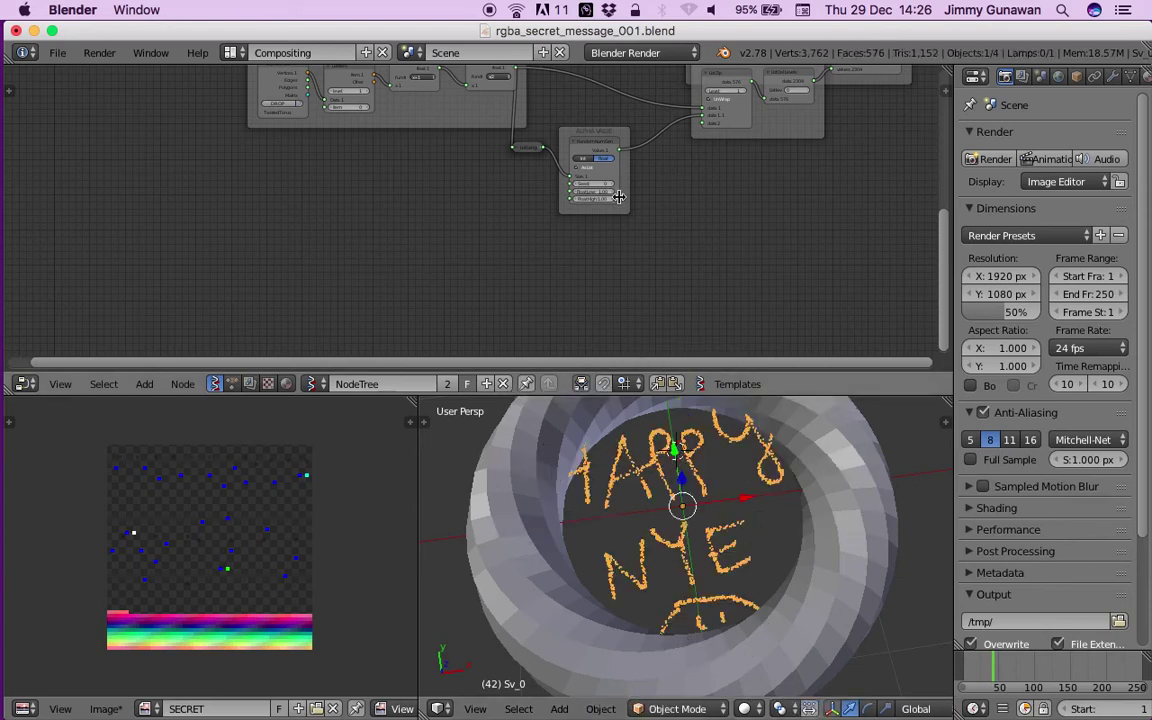
- Replace TwistedTorus with the selected handwriting mesh Sv_0 in the Objects in Lite node of the XYZ to RGB frame
middle_drag(331, 224, 355, 257)
scroll(728, 290, up, 4)
middle_drag(730, 292, 610, 260)
middle_drag(935, 232, 643, 301)
middle_drag(741, 226, 566, 275)
middle_drag(200, 286, 380, 219)
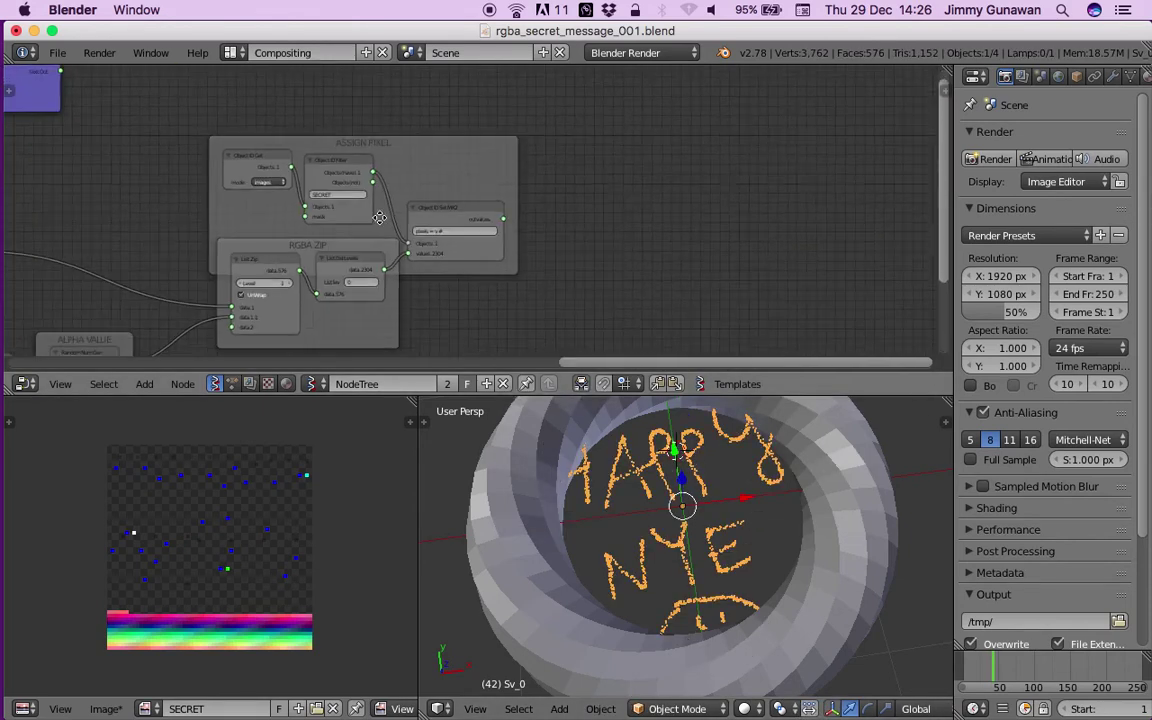
middle_drag(109, 293, 698, 198)
scroll(381, 213, up, 3)
middle_drag(233, 205, 383, 224)
scroll(383, 224, up, 5)
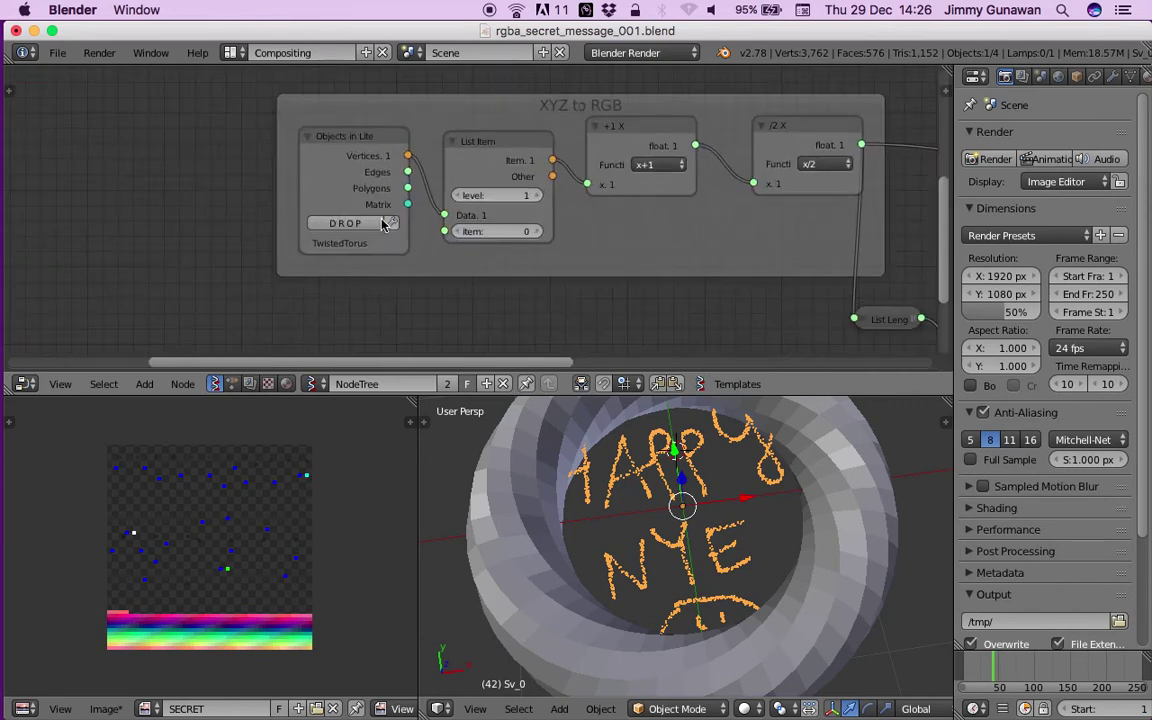
click(322, 227)
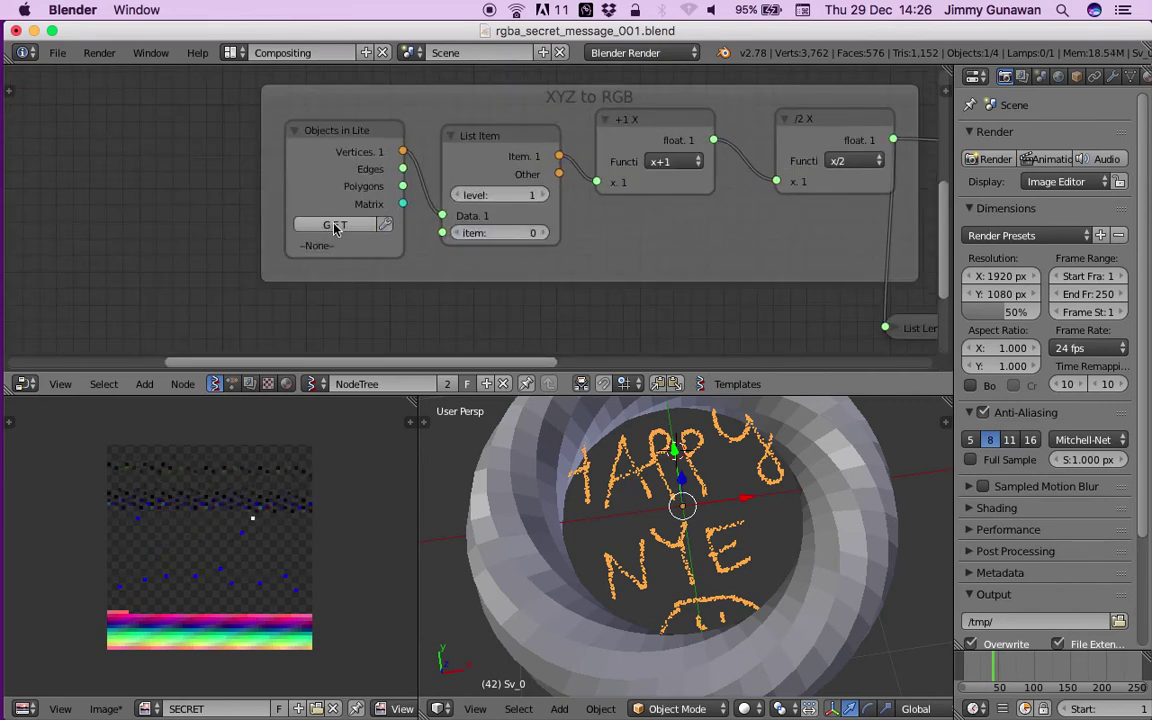
middle_drag(656, 569, 644, 560)
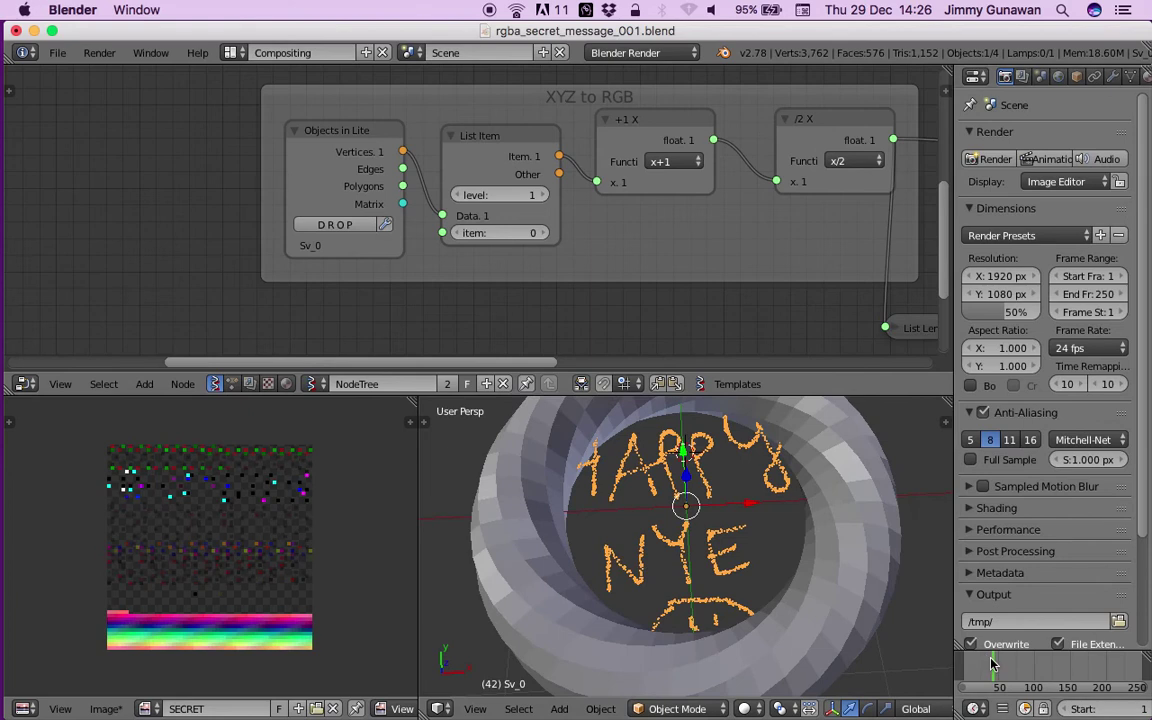
- Move to frame 38 so the node tree writes the handwriting vertices into the SECRET image
click(991, 663)
scroll(130, 490, up, 2)
scroll(160, 505, down, 2)
scroll(215, 521, up, 1)
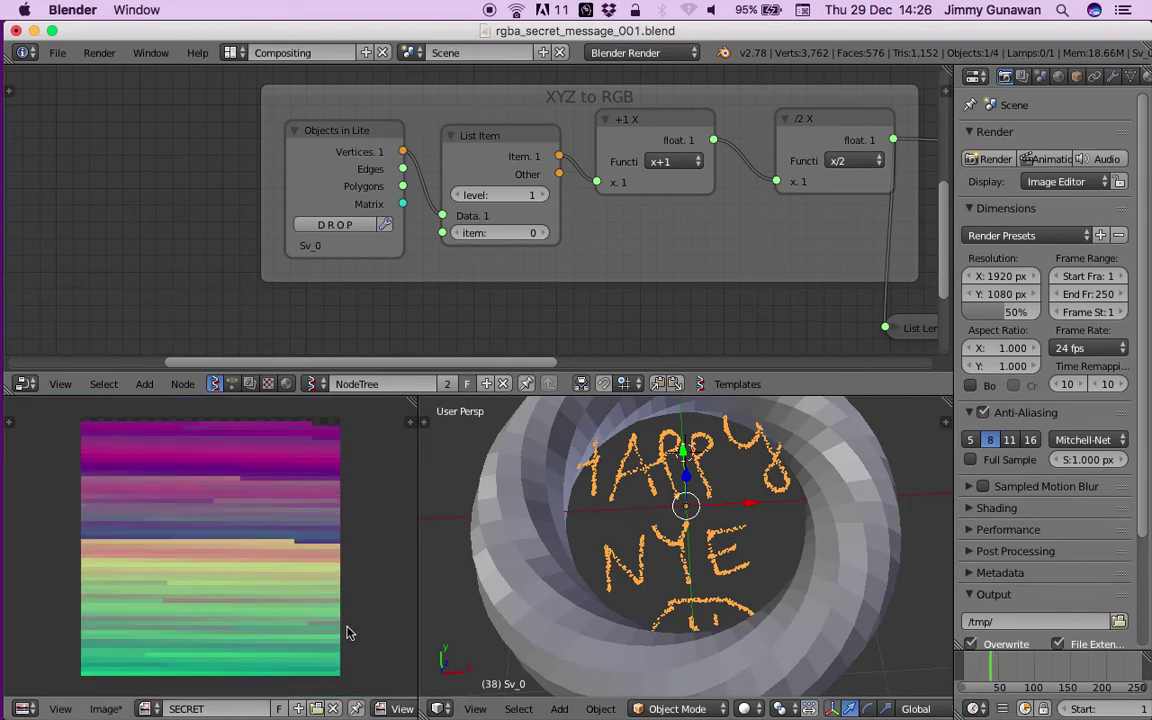
- Delete the twisted torus surrounding the handwriting
scroll(680, 500, down, 5)
right_click(771, 476)
key(x)
click(778, 486)
scroll(650, 476, up, 3)
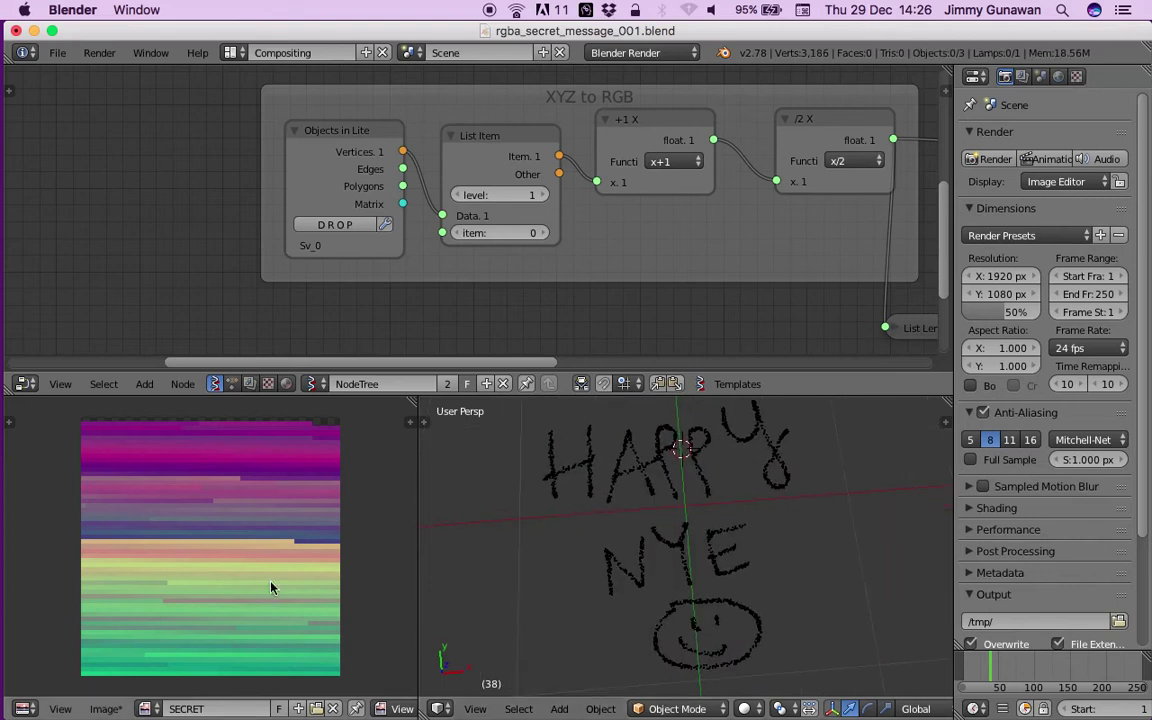
- Save the encoded image as SECRET.png in the Desktop folder
middle_drag(246, 594, 227, 585)
click(105, 709)
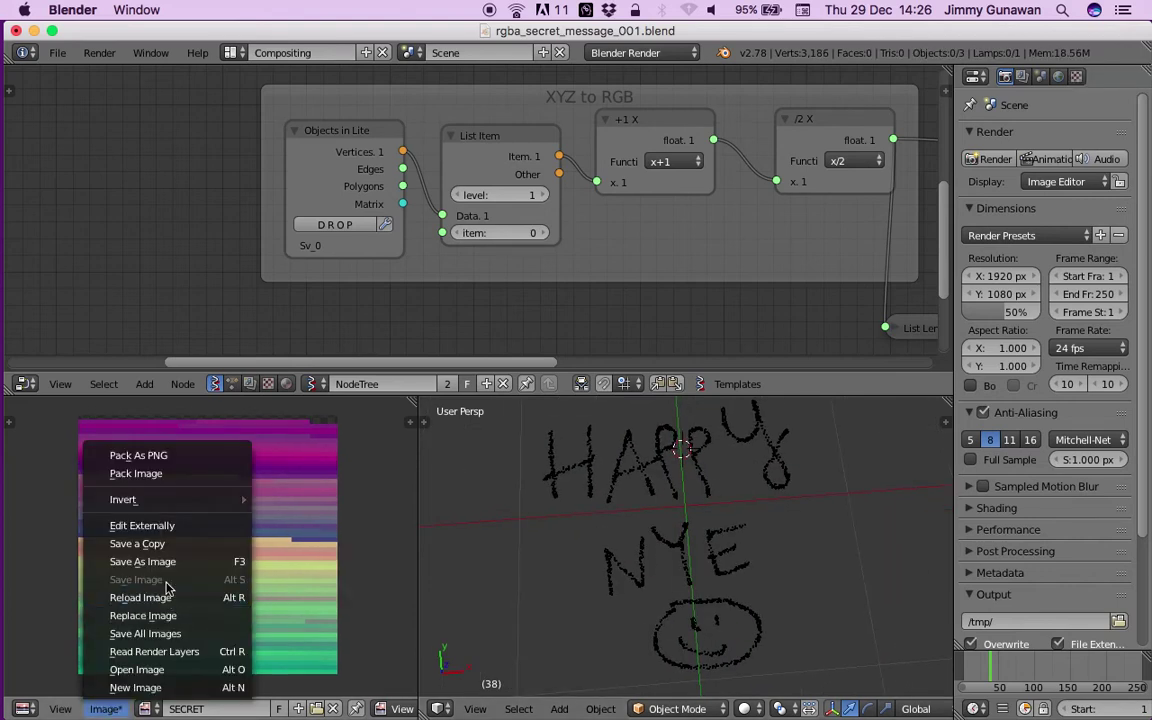
click(153, 510)
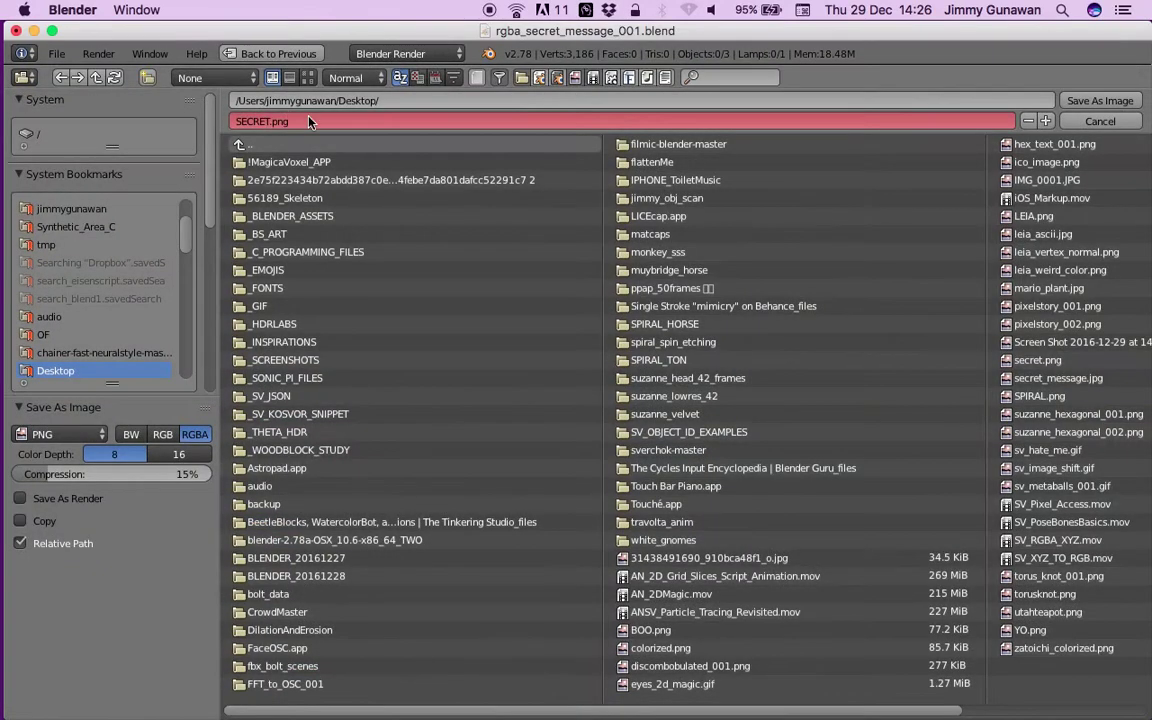
click(1099, 100)
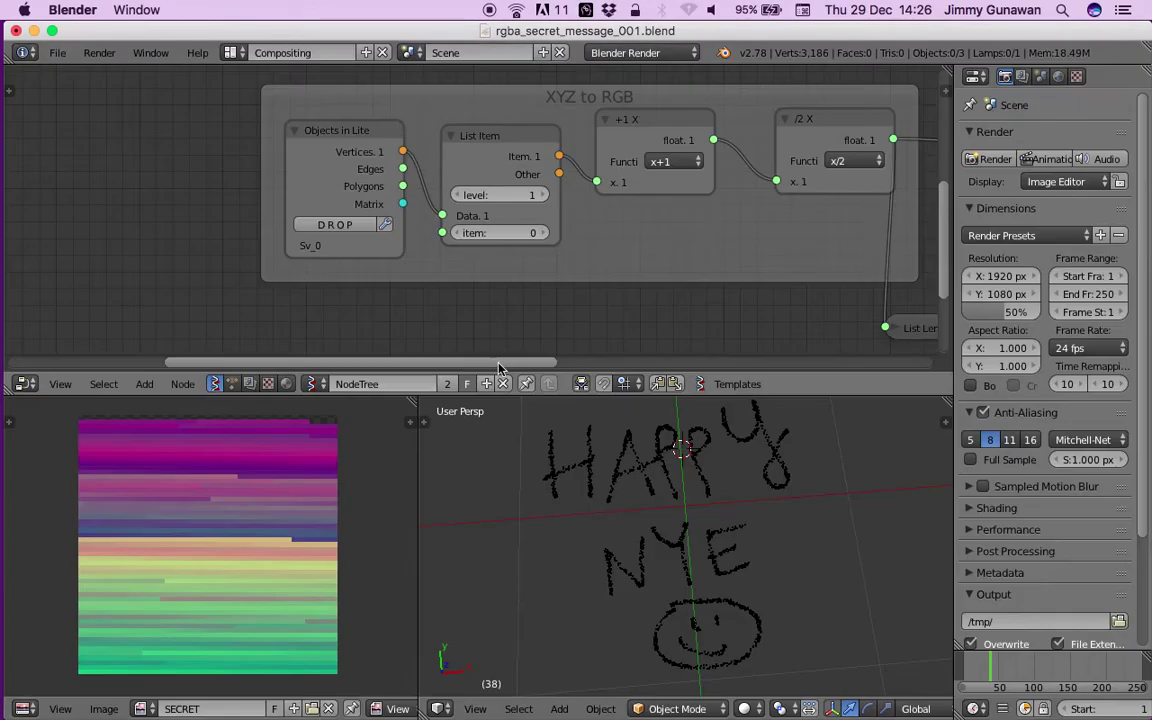
click(57, 52)
click(80, 66)
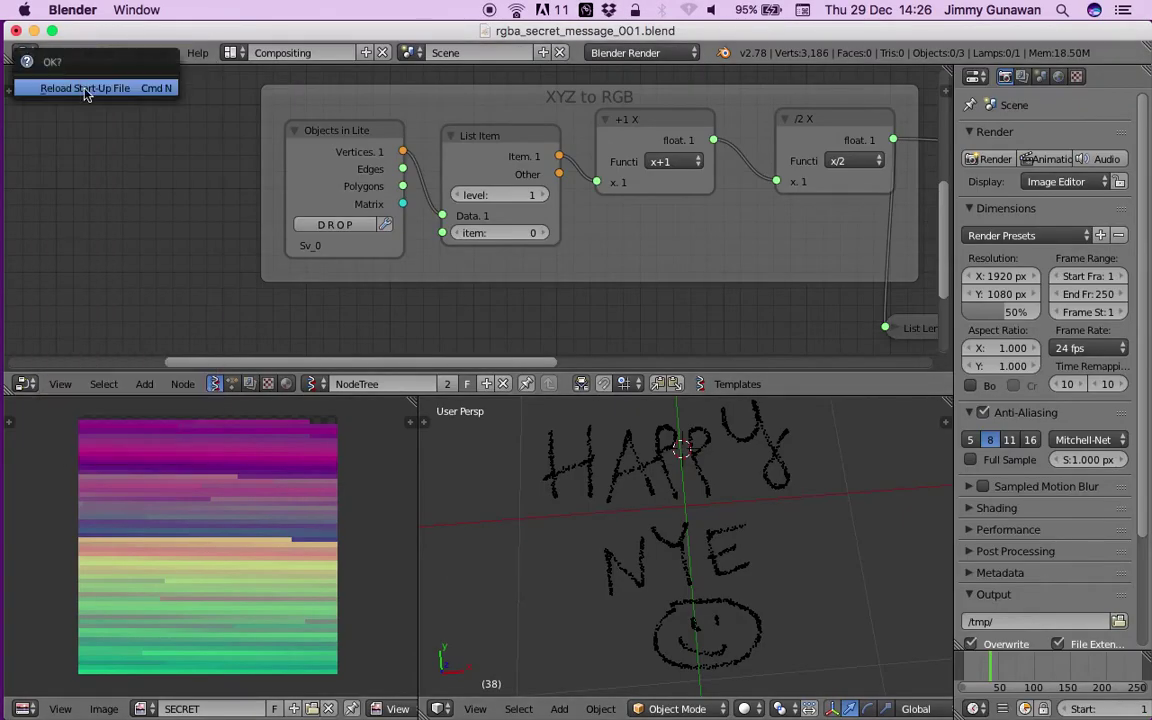
click(552, 538)
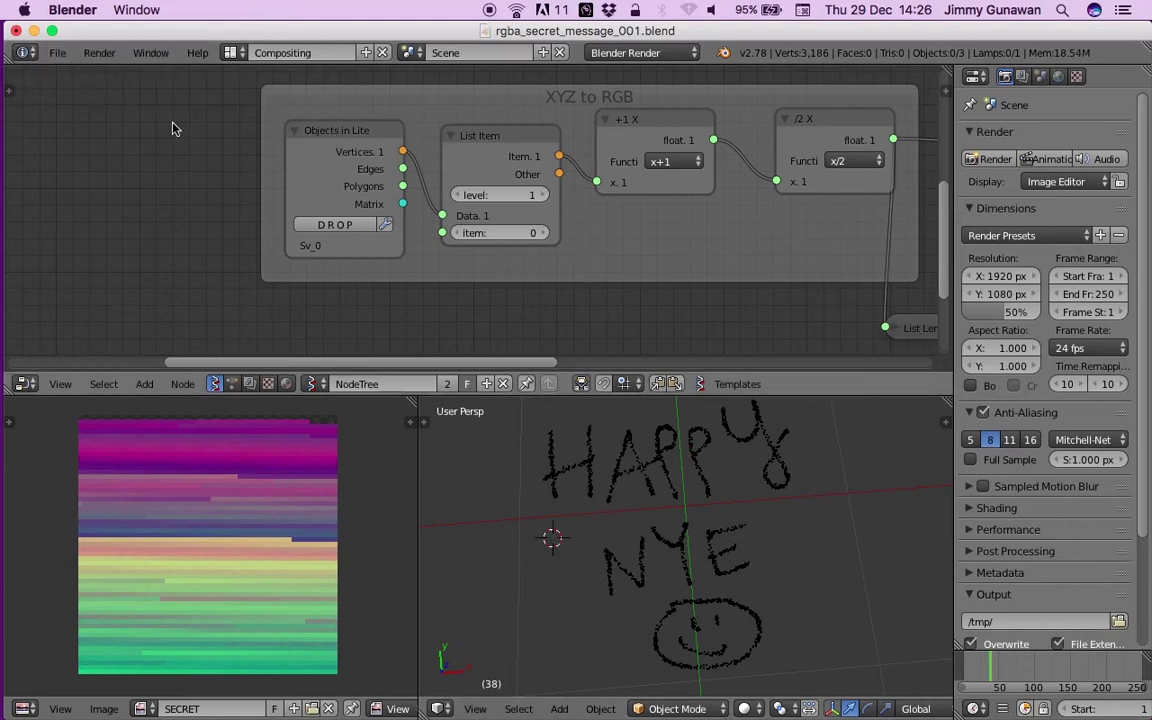
- Start a new file by reloading the start-up file
click(57, 52)
click(57, 52)
click(80, 74)
click(82, 89)
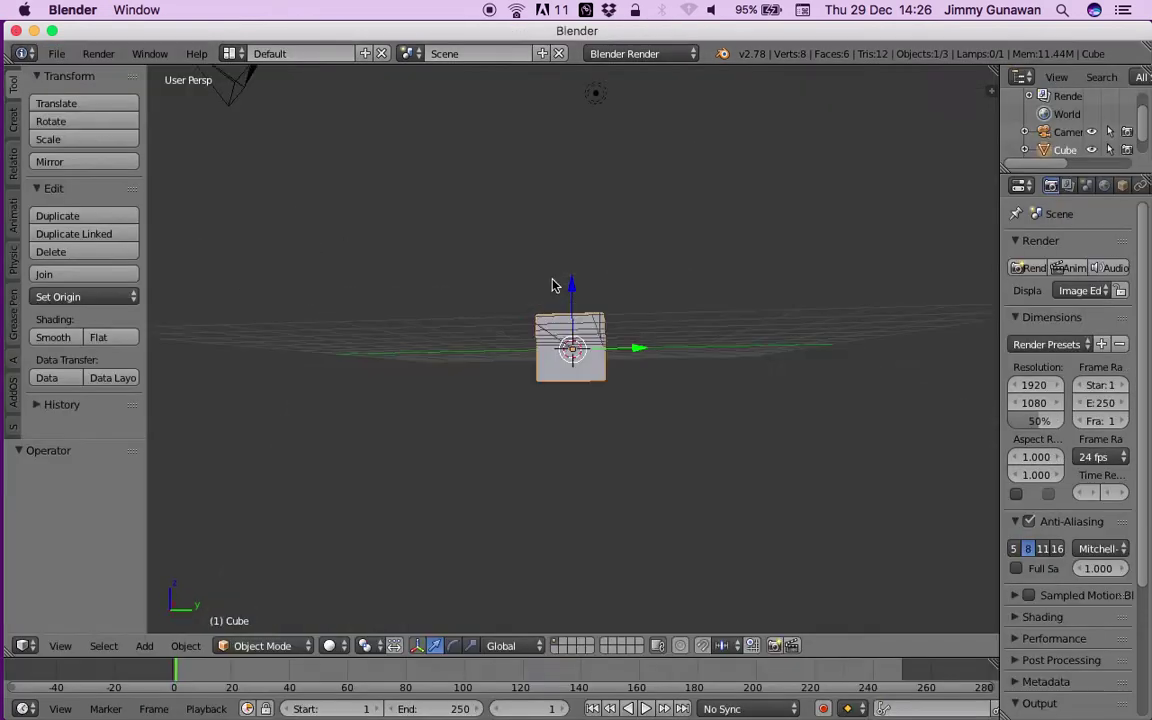
- Enlarge the Outliner and Properties areas of the new scene, and delete the default cube
drag(998, 104, 848, 104)
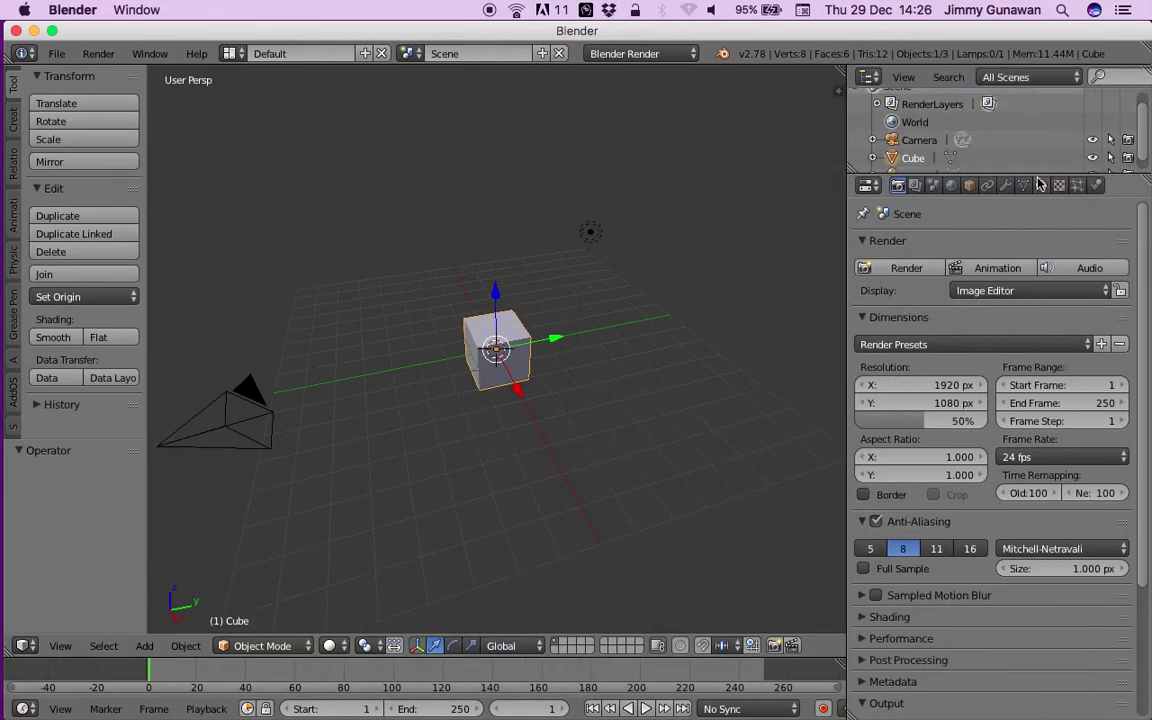
drag(1046, 174, 1044, 274)
middle_drag(562, 264, 500, 269)
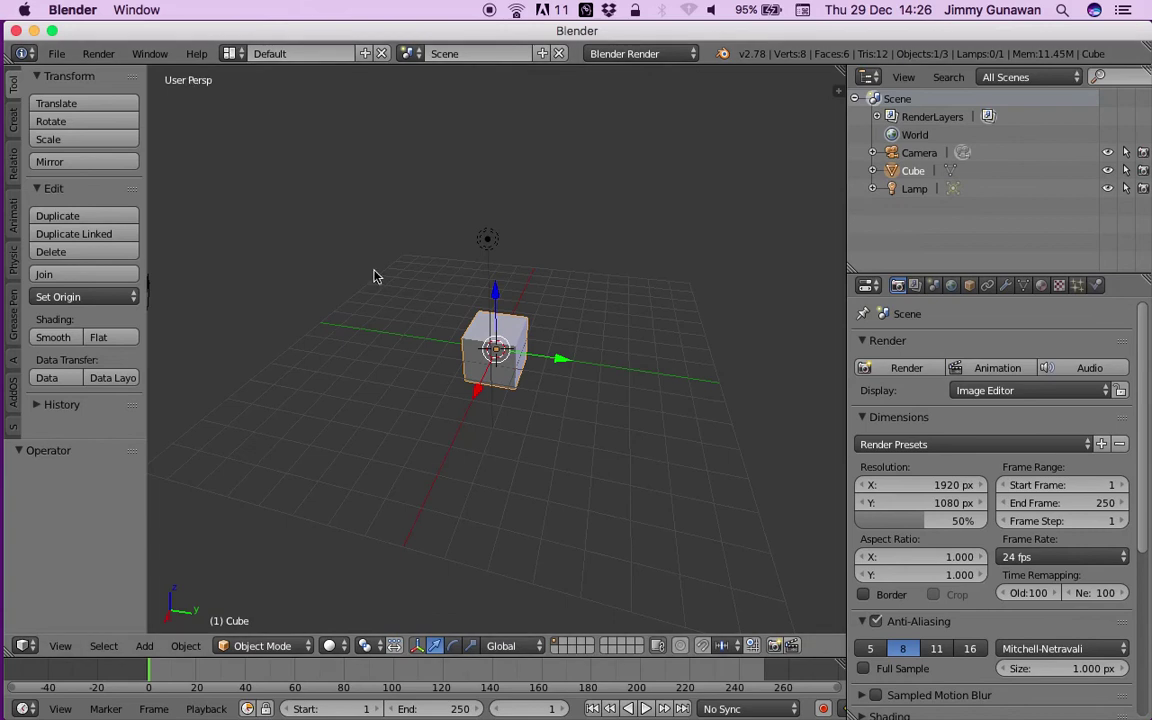
key(x)
click(495, 325)
- Switch to the Compositing screen layout and create a new Sverchok node tree
click(229, 53)
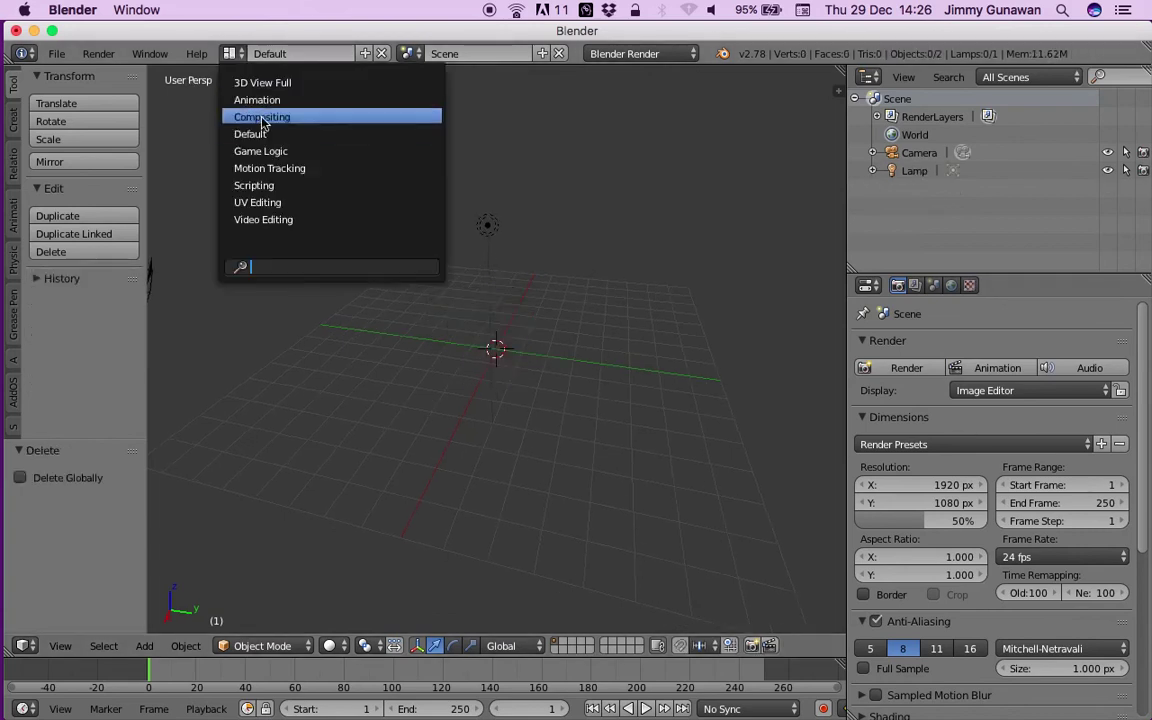
click(262, 117)
click(215, 437)
click(390, 436)
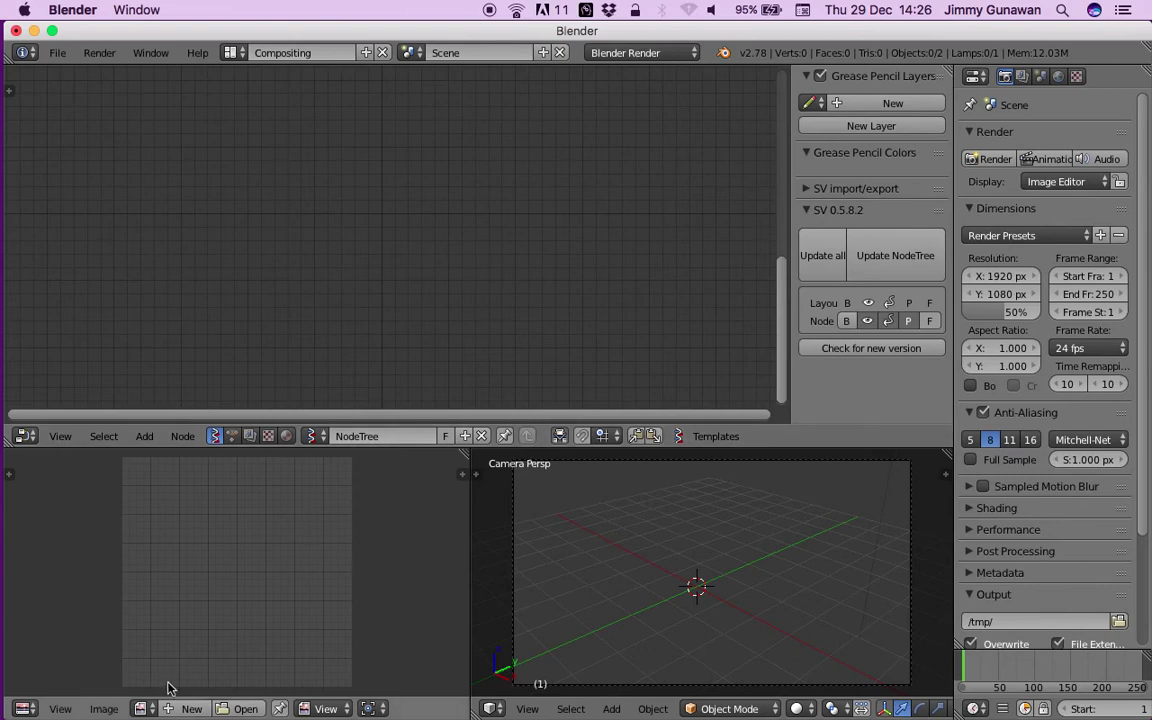
- Open secret.png from the Desktop folder in the image editor
click(242, 708)
scroll(88, 322, down, 3)
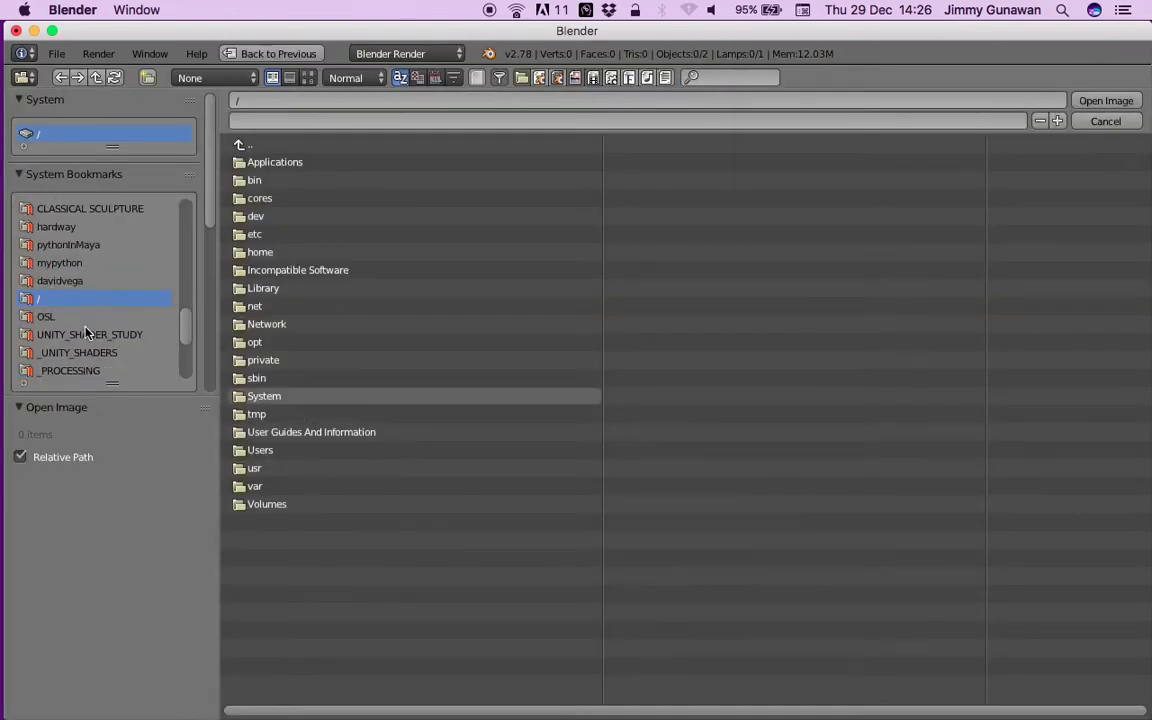
scroll(80, 300, up, 10)
scroll(80, 295, up, 5)
scroll(85, 320, down, 2)
click(80, 334)
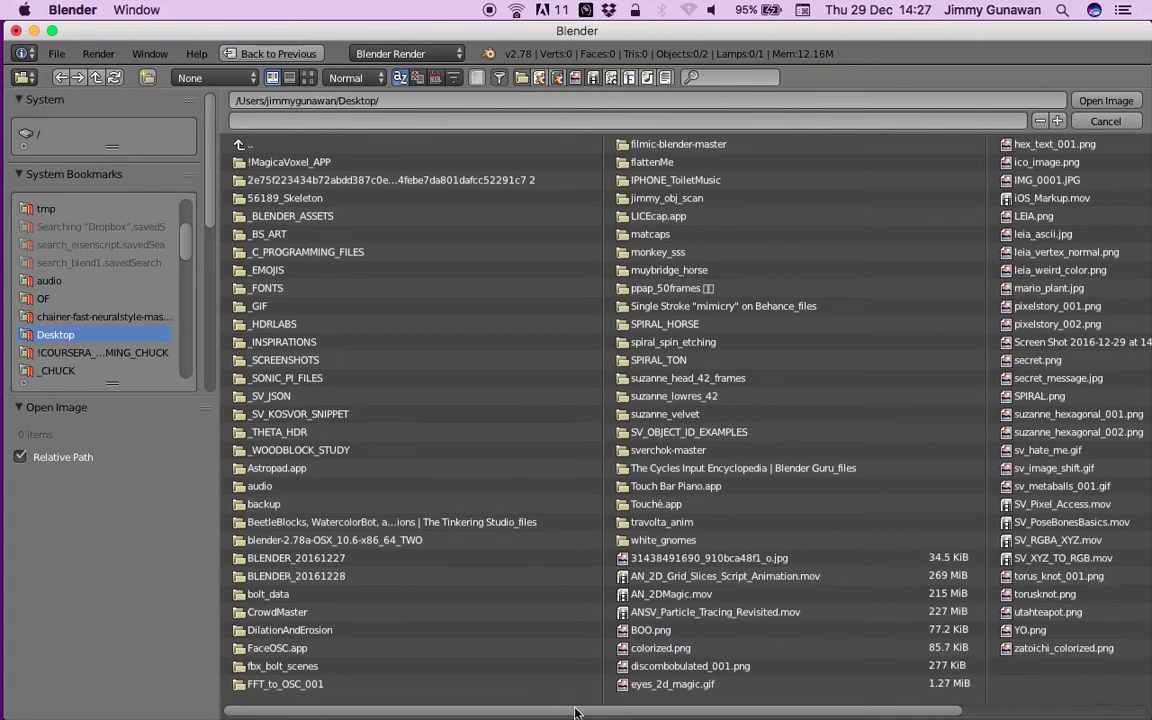
drag(586, 710, 772, 710)
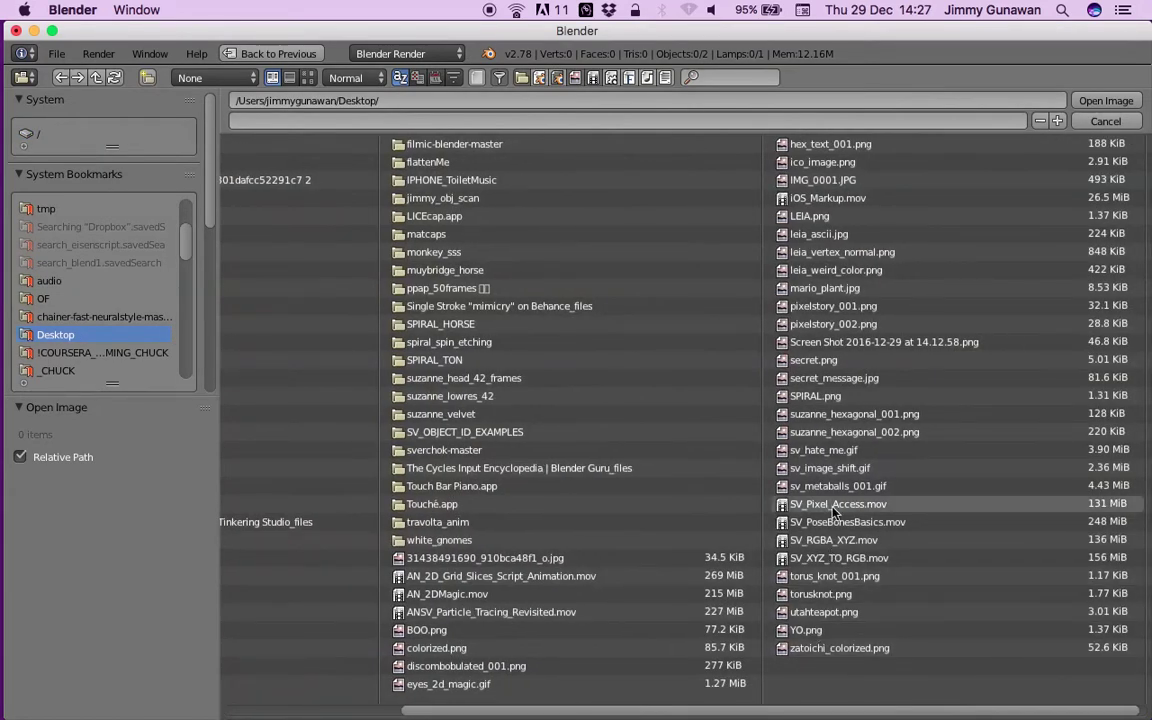
double_click(833, 362)
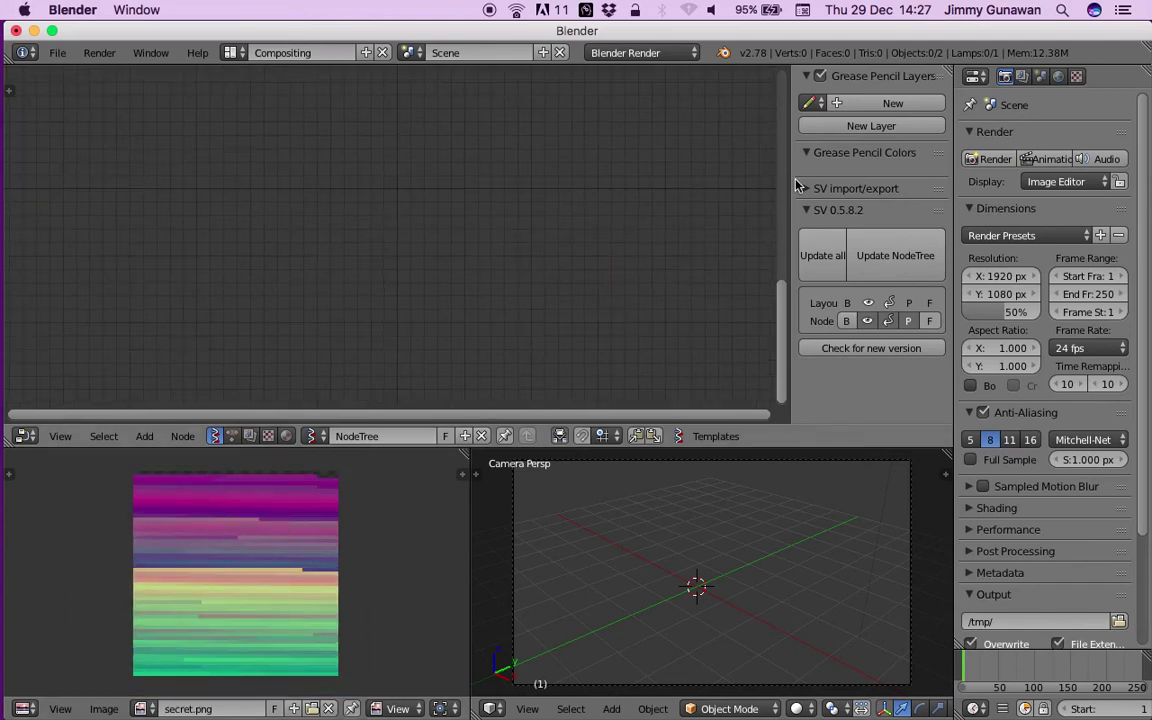
- Try to import a Sverchok node tree JSON file from the Desktop folder into NodeTree
click(830, 189)
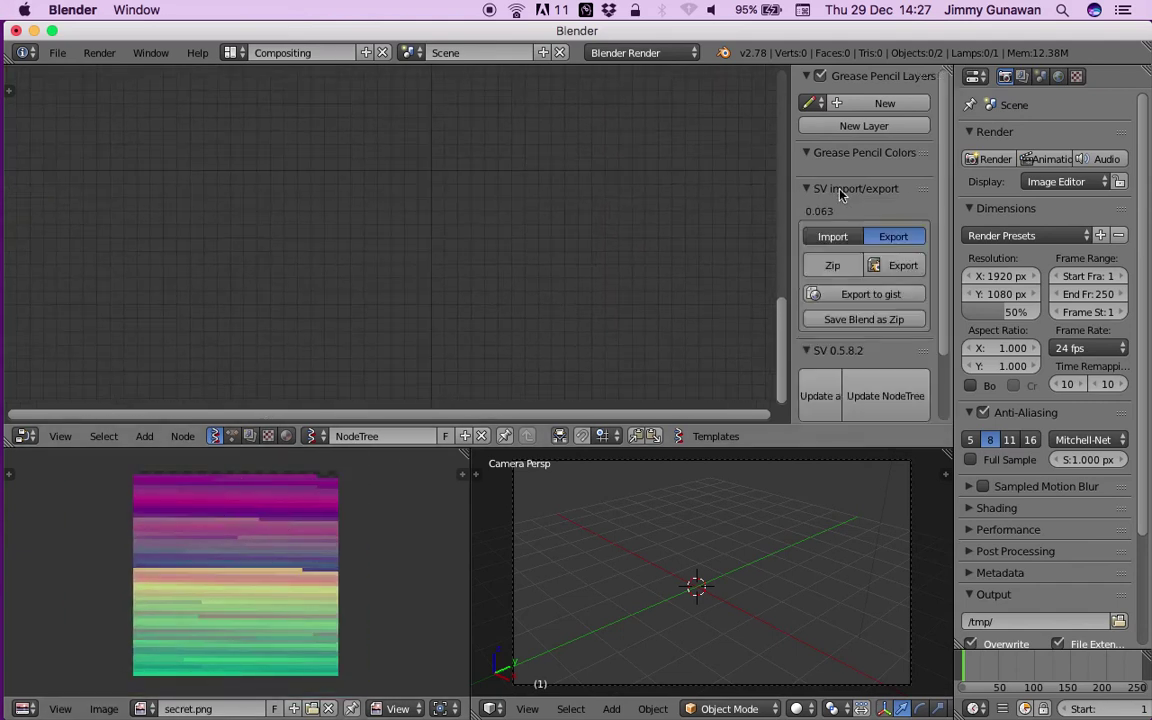
click(846, 242)
click(853, 282)
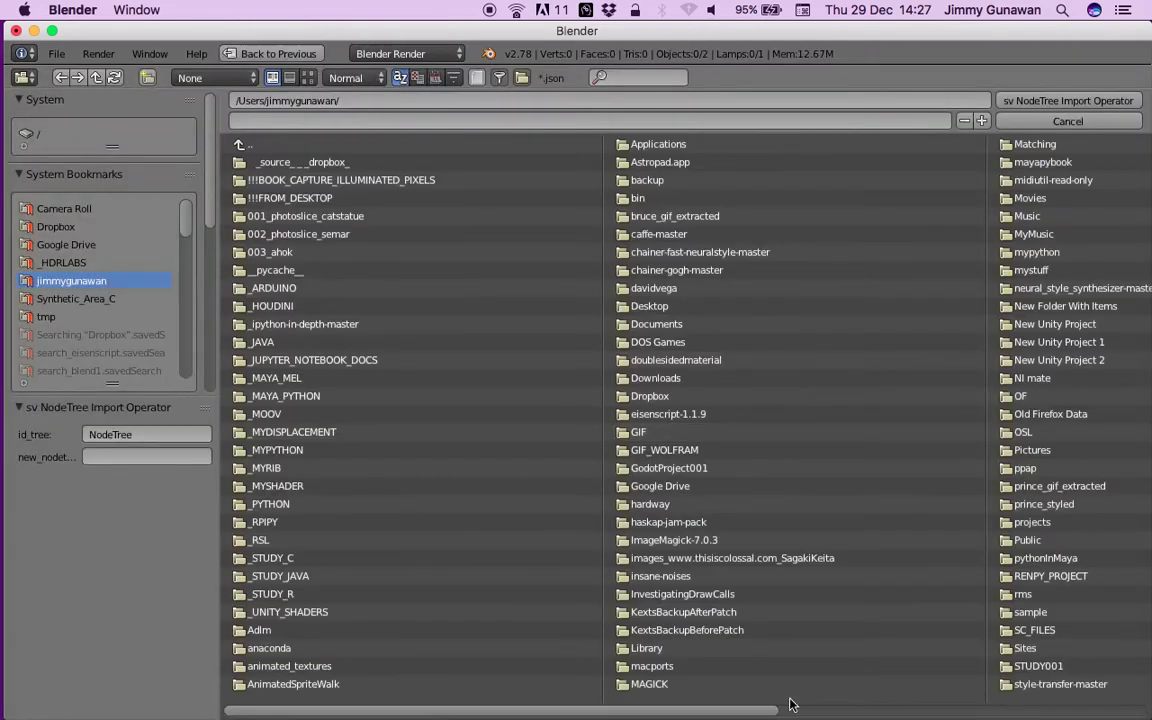
scroll(80, 290, down, 3)
click(60, 371)
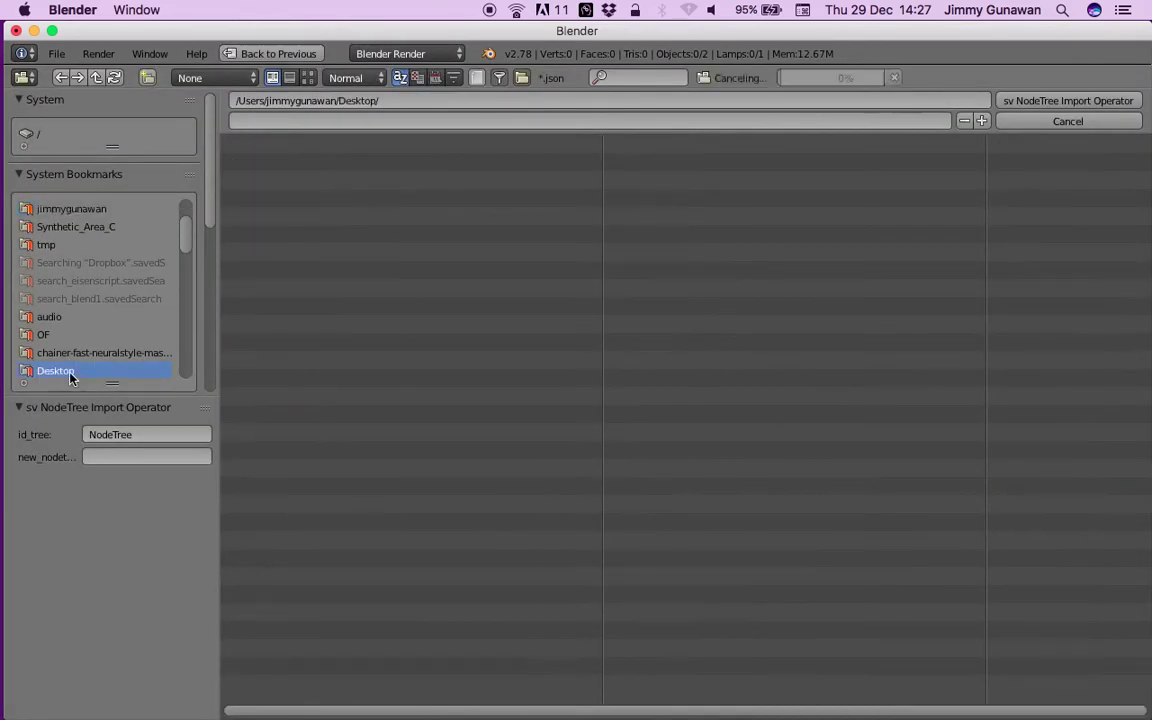
click(674, 594)
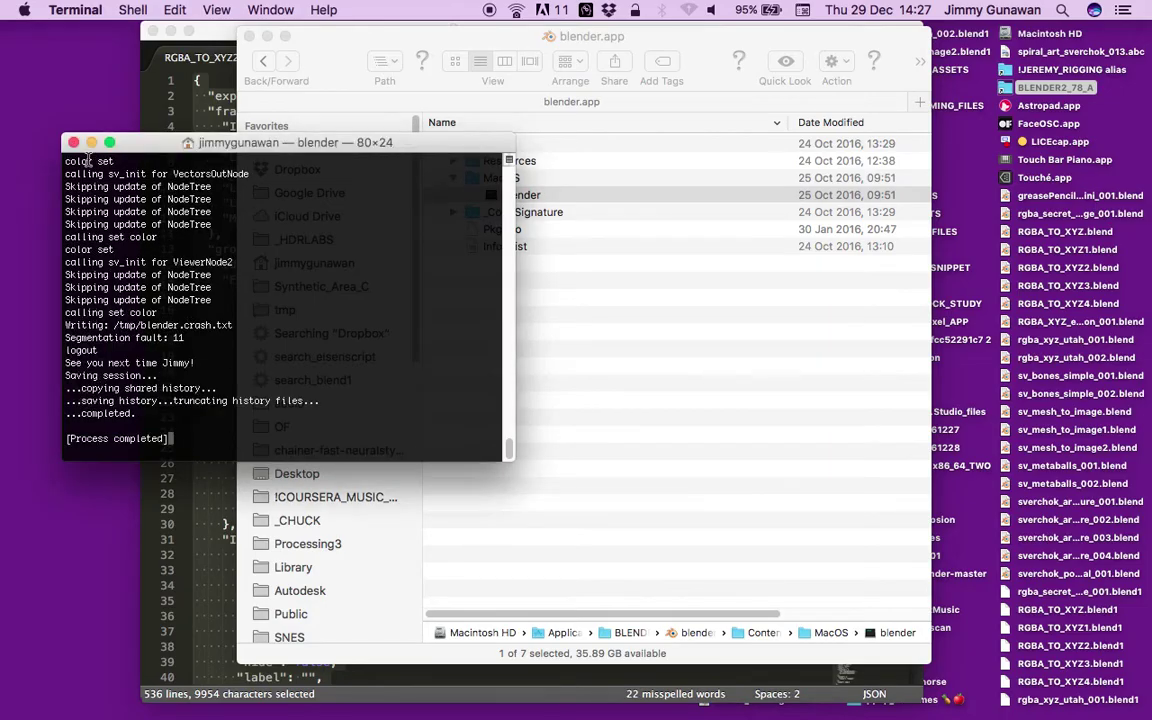
- Close the finished Terminal session, relaunch Blender from the MacOS folder of blender.app, and dismiss the crash report
click(73, 142)
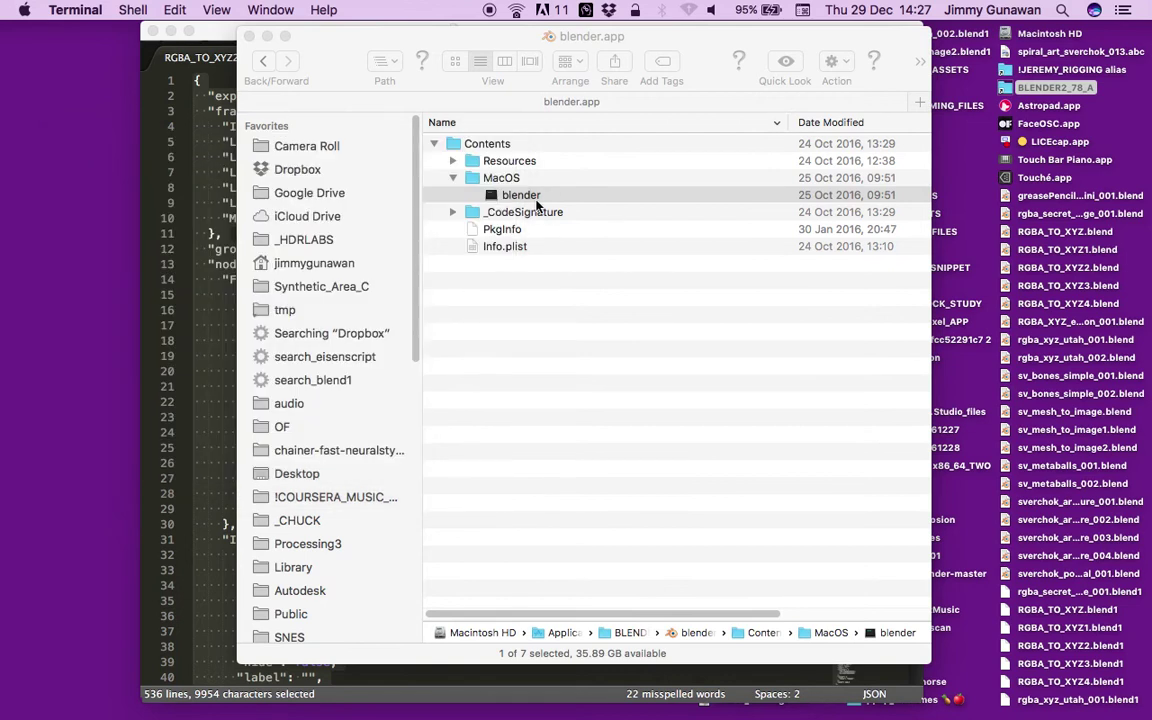
double_click(527, 196)
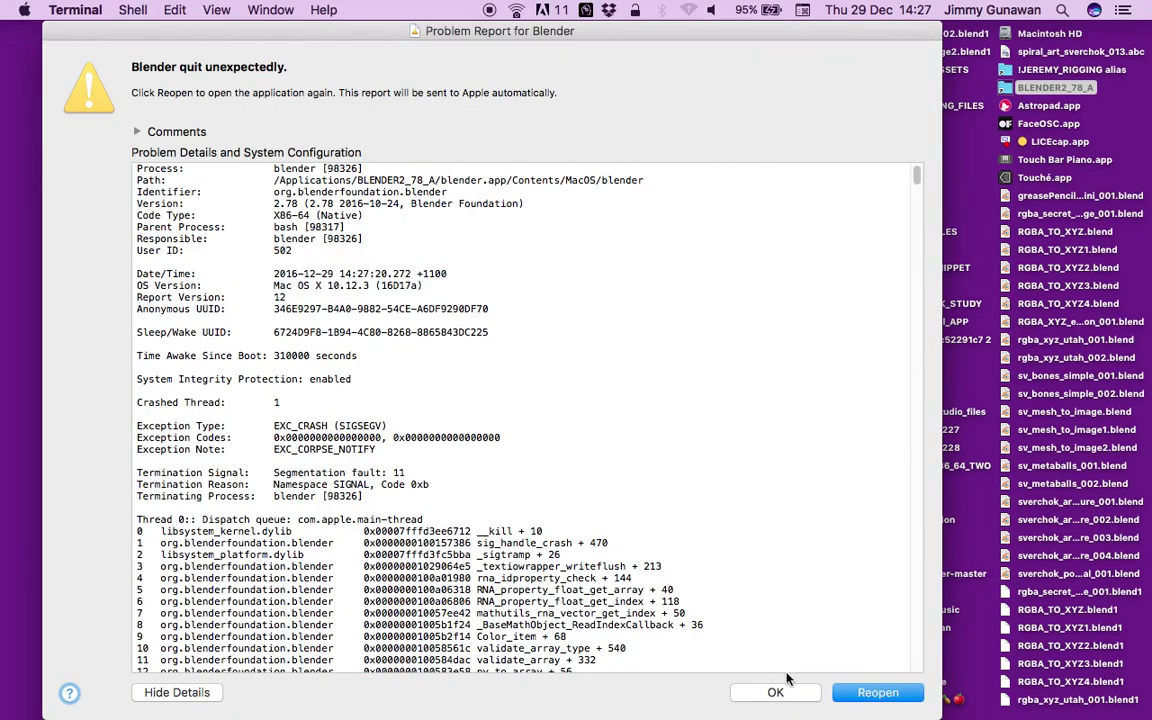
click(793, 699)
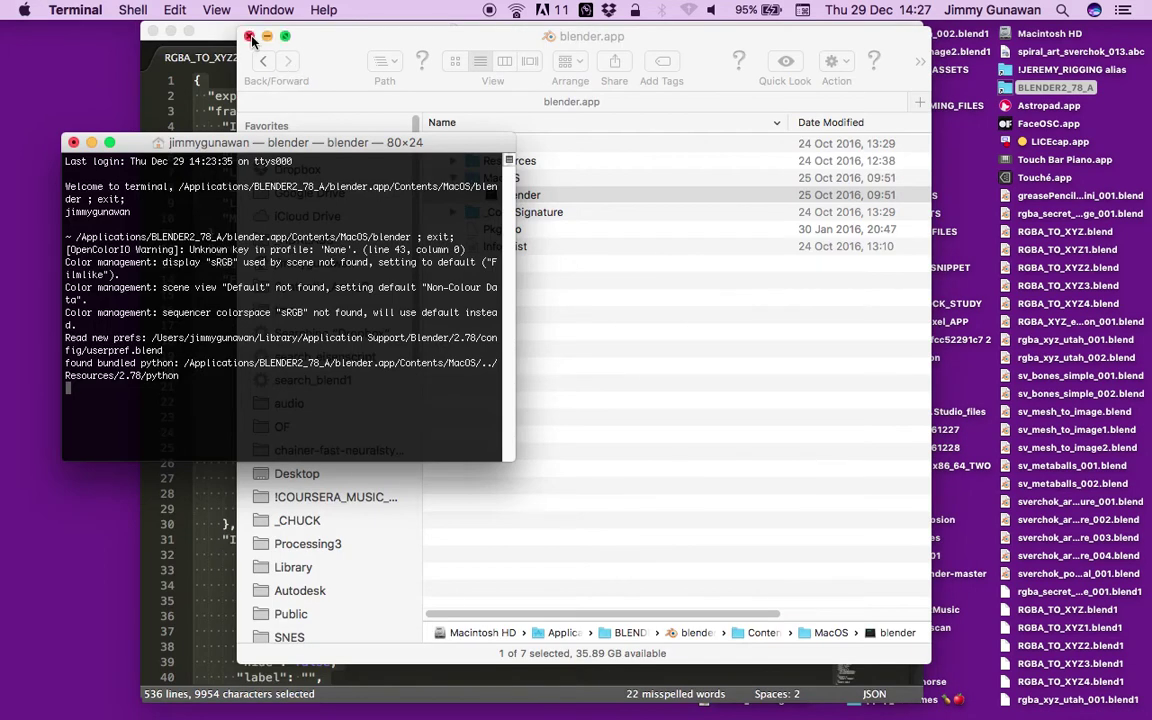
- Close the blender.app Finder window, minimize the JSON text editor window, and reposition the Terminal window on the desktop
click(250, 37)
drag(300, 142, 358, 126)
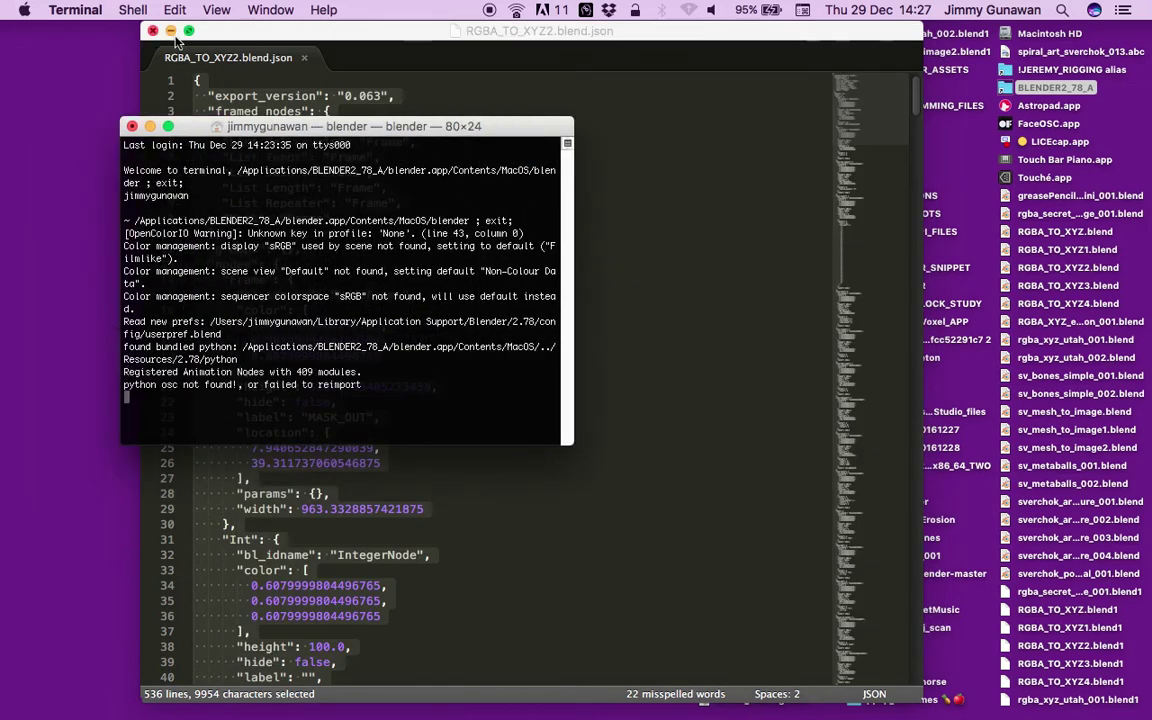
click(170, 31)
drag(270, 133, 191, 122)
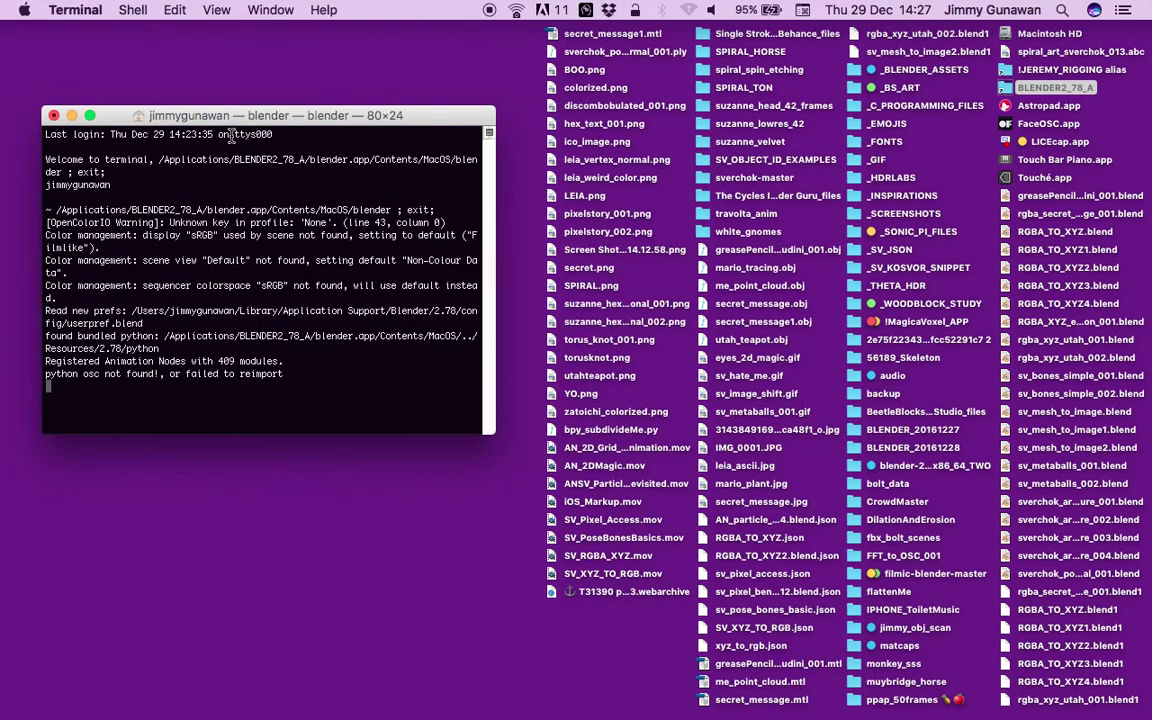
drag(294, 121, 299, 136)
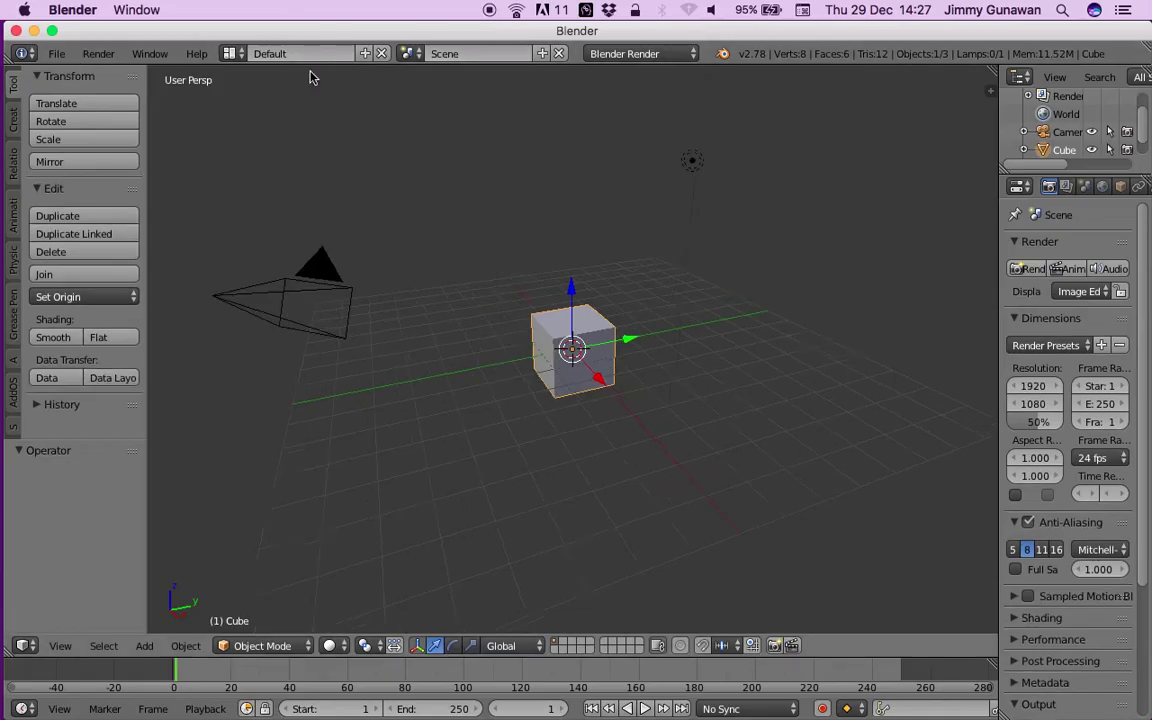
- Switch to Blender, remove the default cube, and change the screen layout to Compositing
click(232, 53)
click(250, 105)
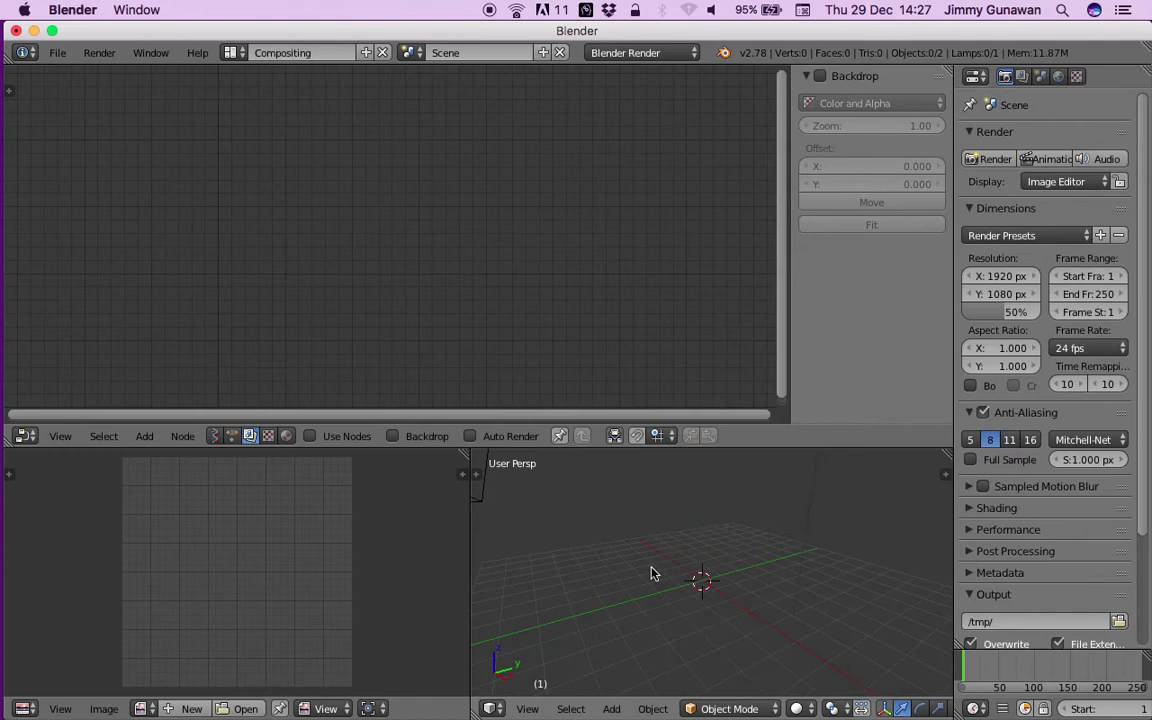
- Create a new Sverchok node tree and import RGBA_TO_XYZ2.blend.json from the Desktop folder into it
click(214, 436)
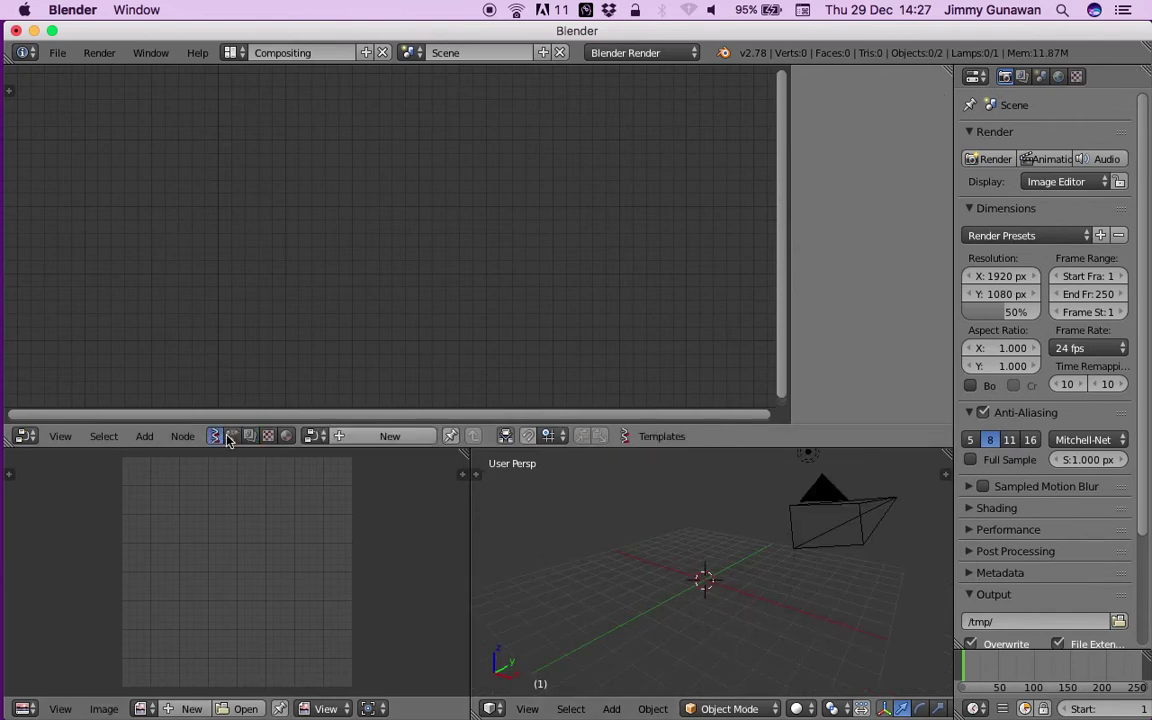
click(360, 437)
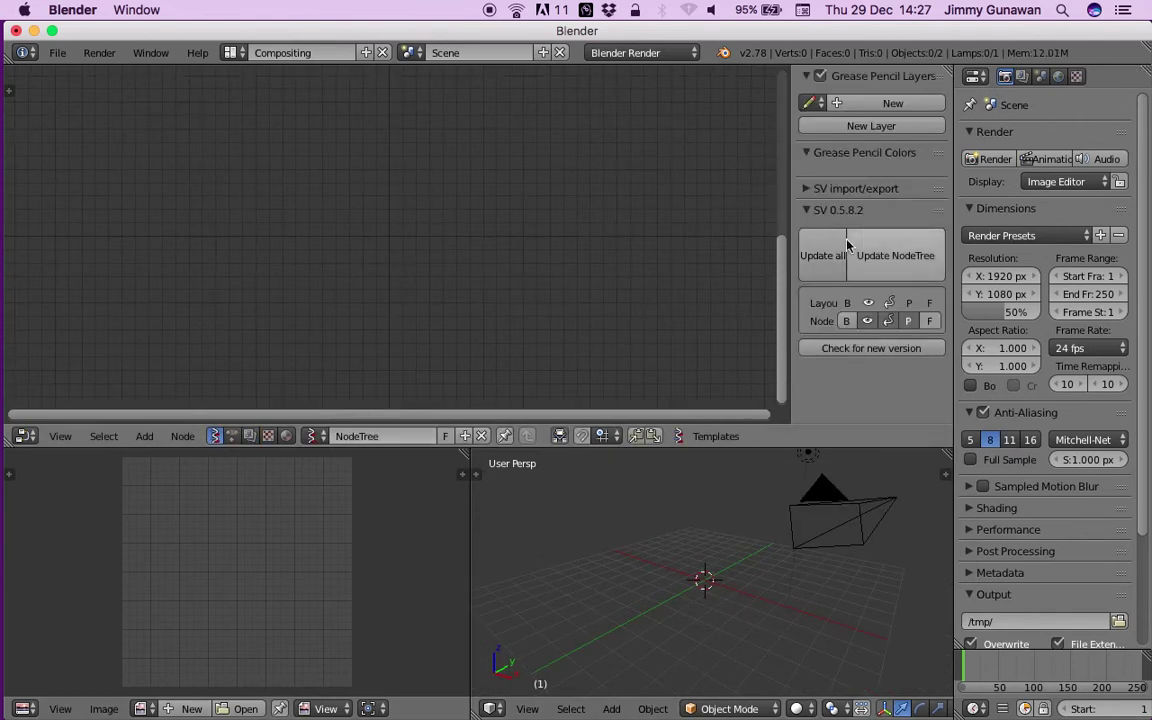
click(850, 188)
click(838, 243)
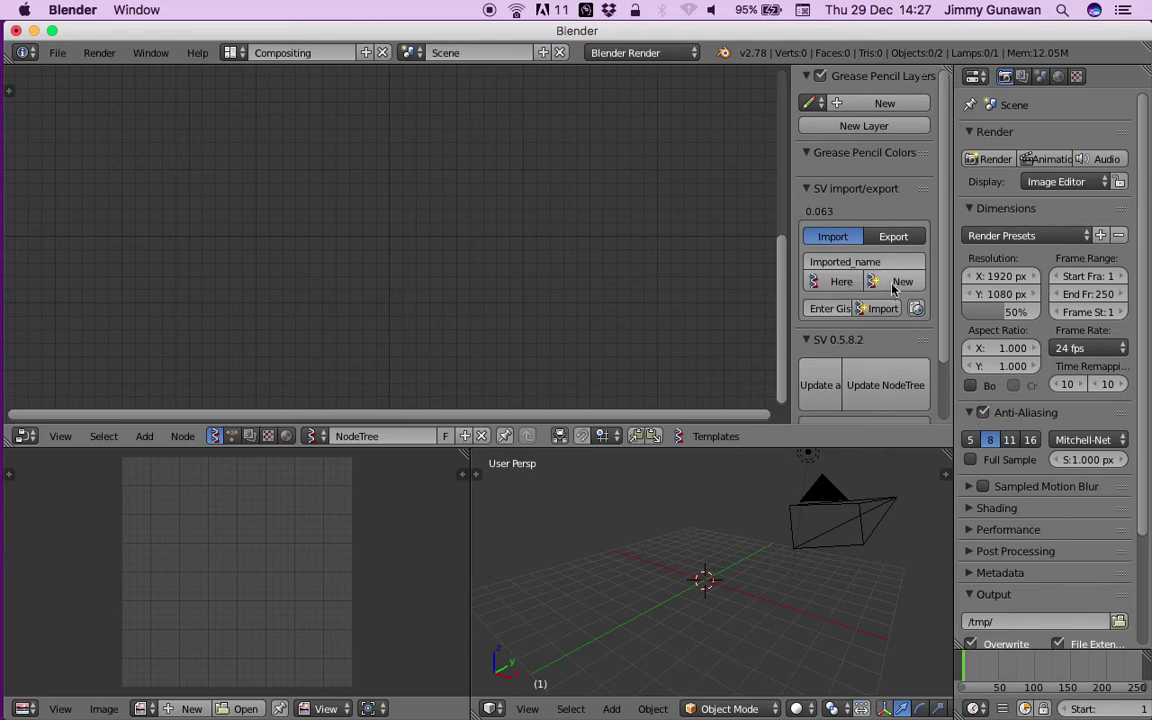
click(841, 278)
scroll(88, 302, down, 4)
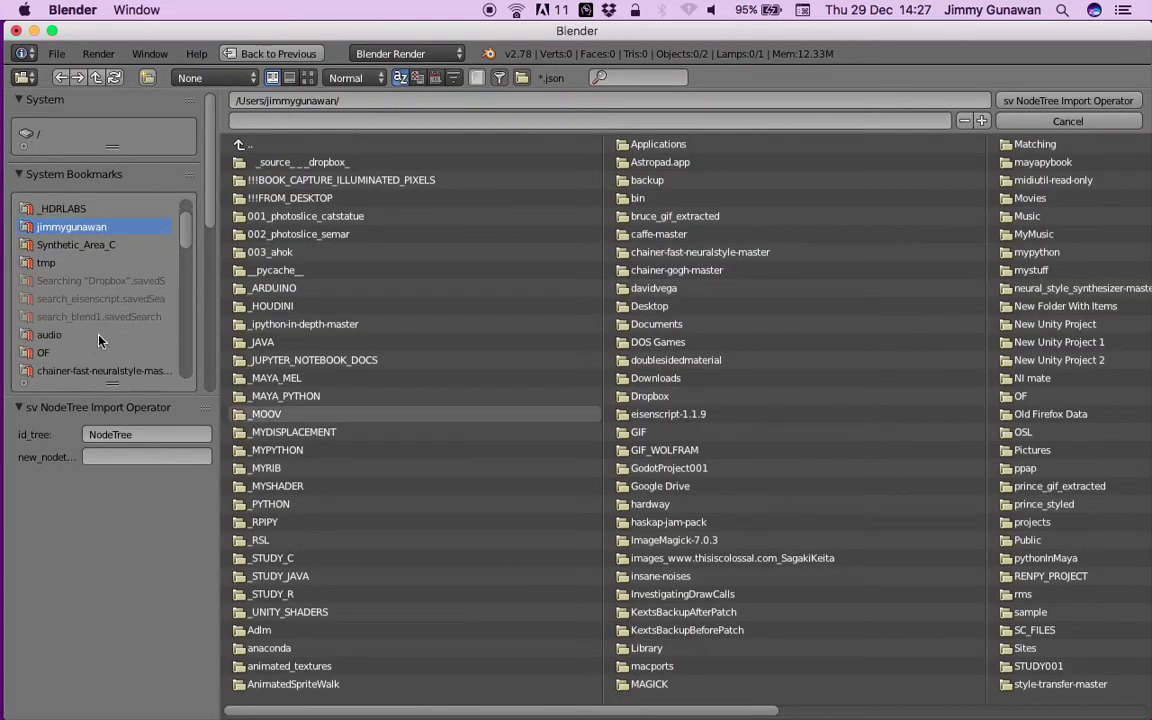
click(55, 370)
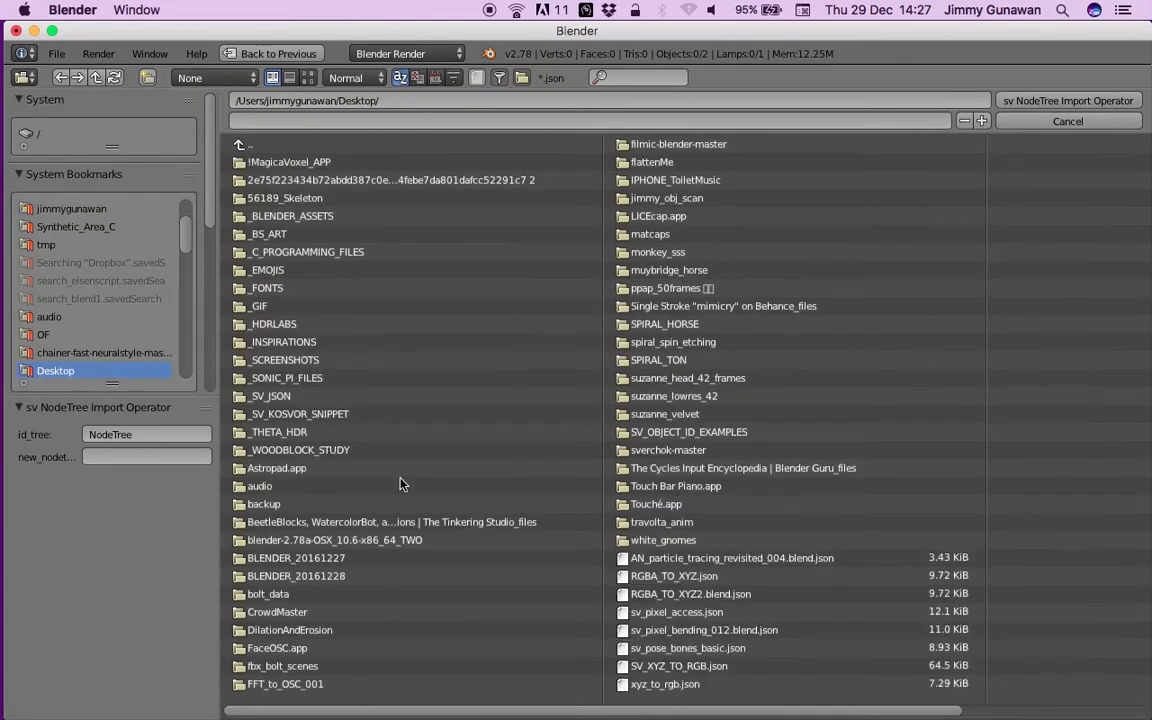
click(677, 595)
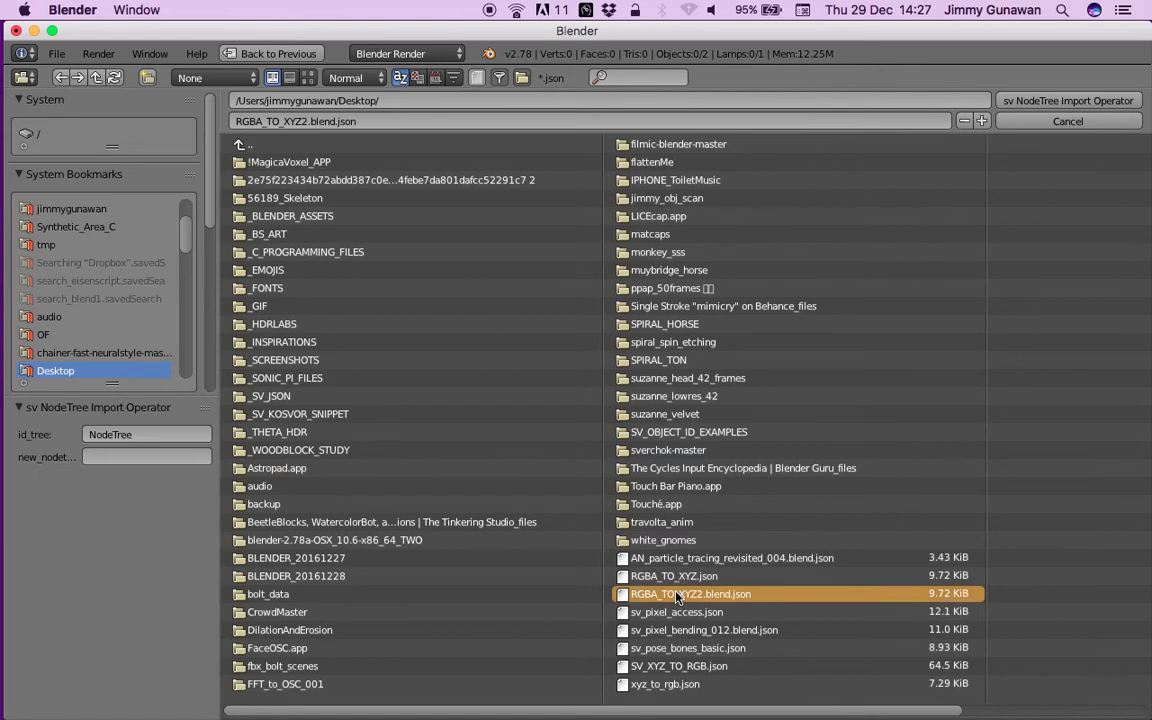
click(1030, 101)
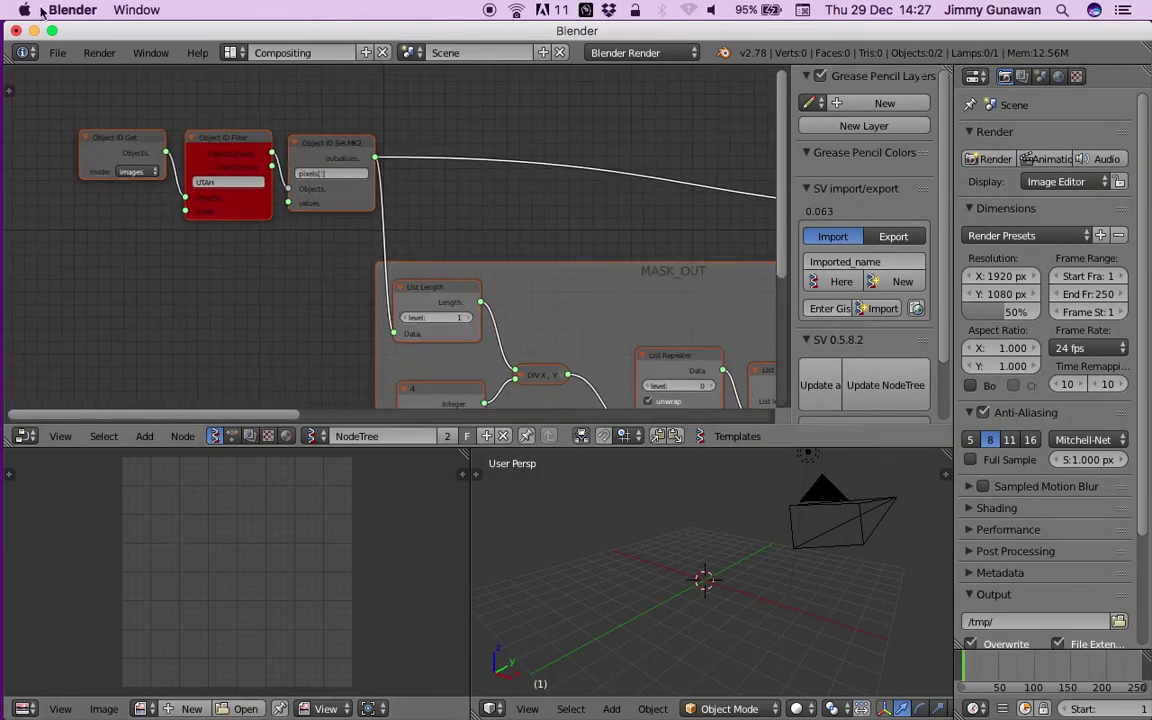
- Save the scene to the Desktop folder as secret_out.blend
click(56, 53)
click(101, 208)
click(319, 121)
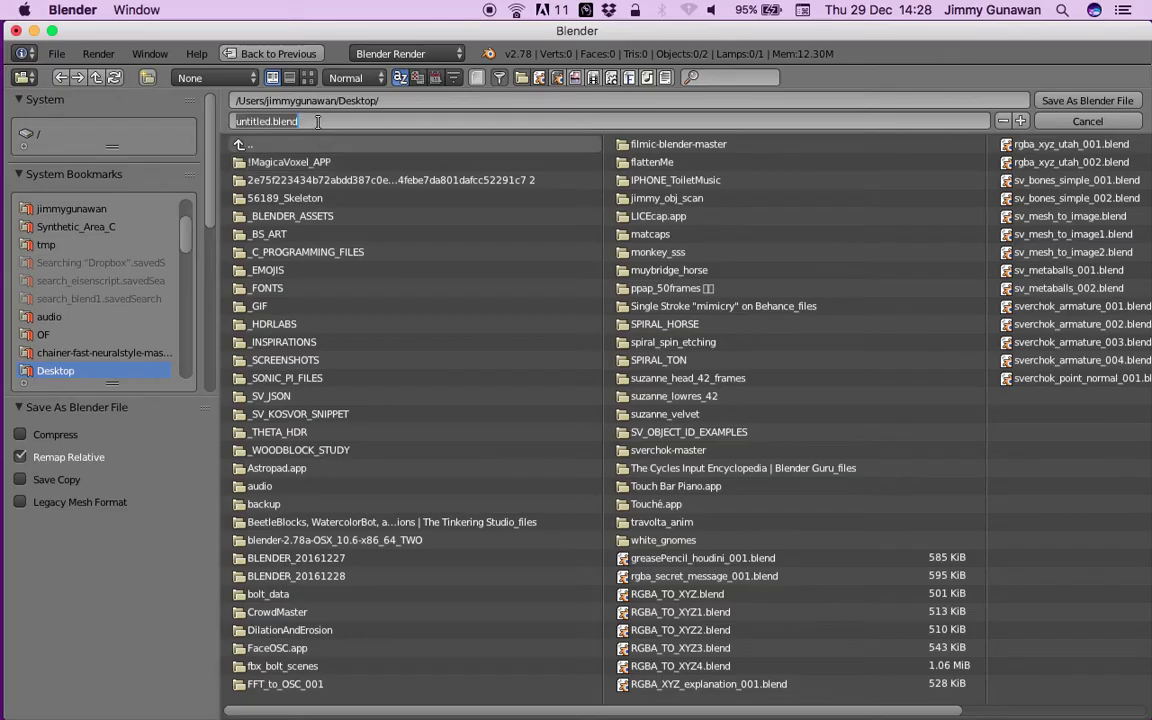
text(se)
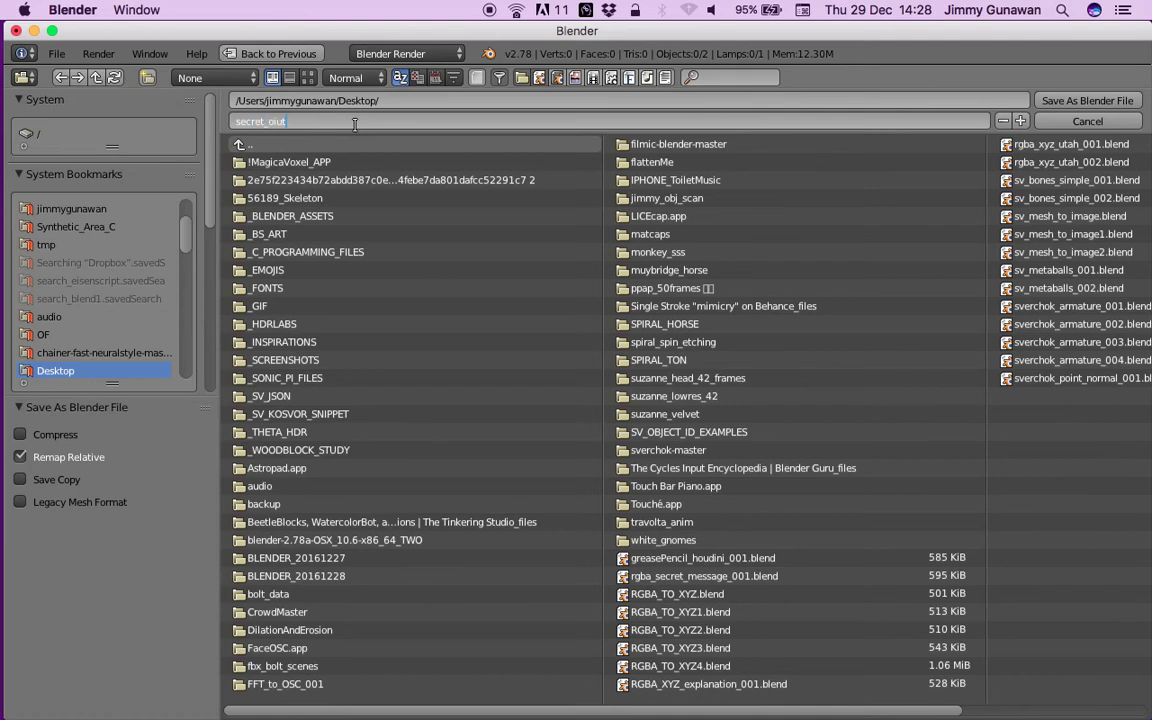
text(cret_out.)
key(Return)
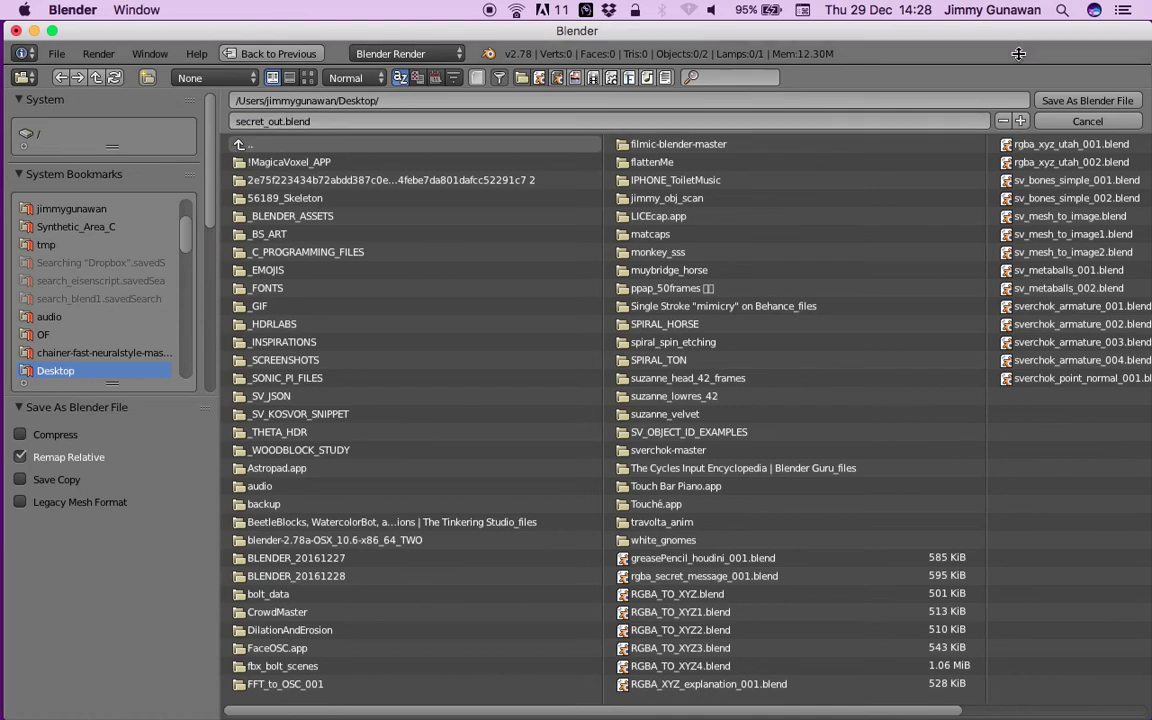
click(1045, 100)
- Load secret.png from the Desktop into the image editor, hide the node editor's side panel, and rename the image SECRET
click(245, 708)
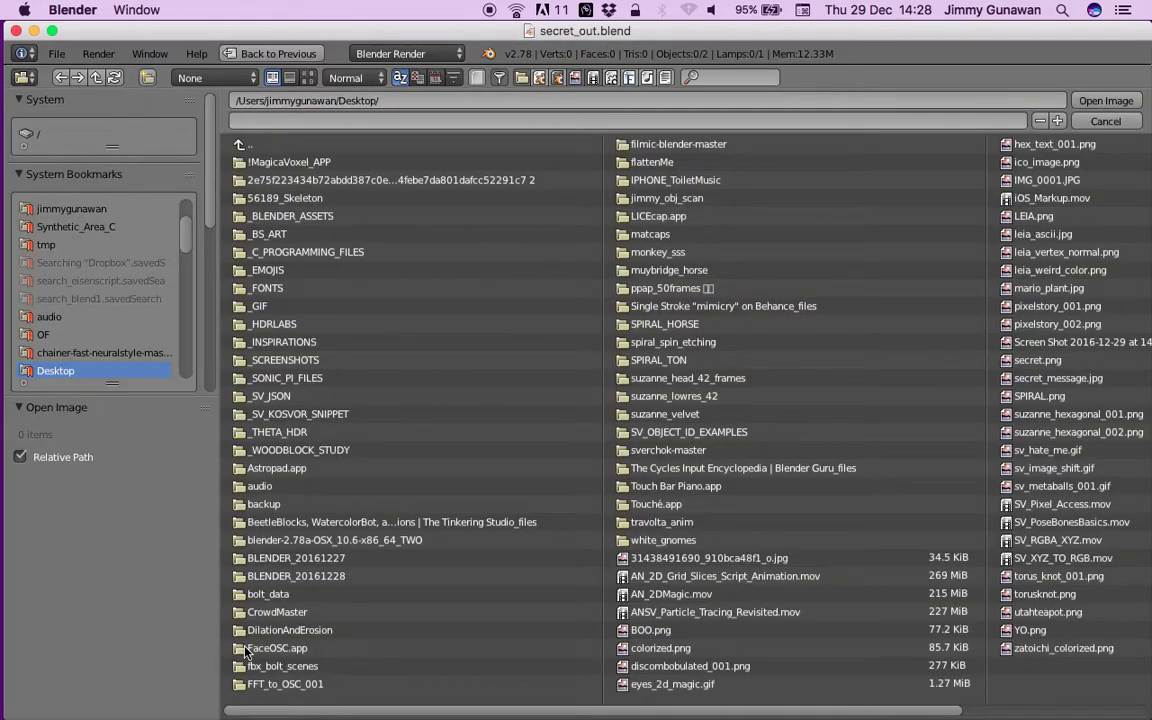
double_click(1038, 360)
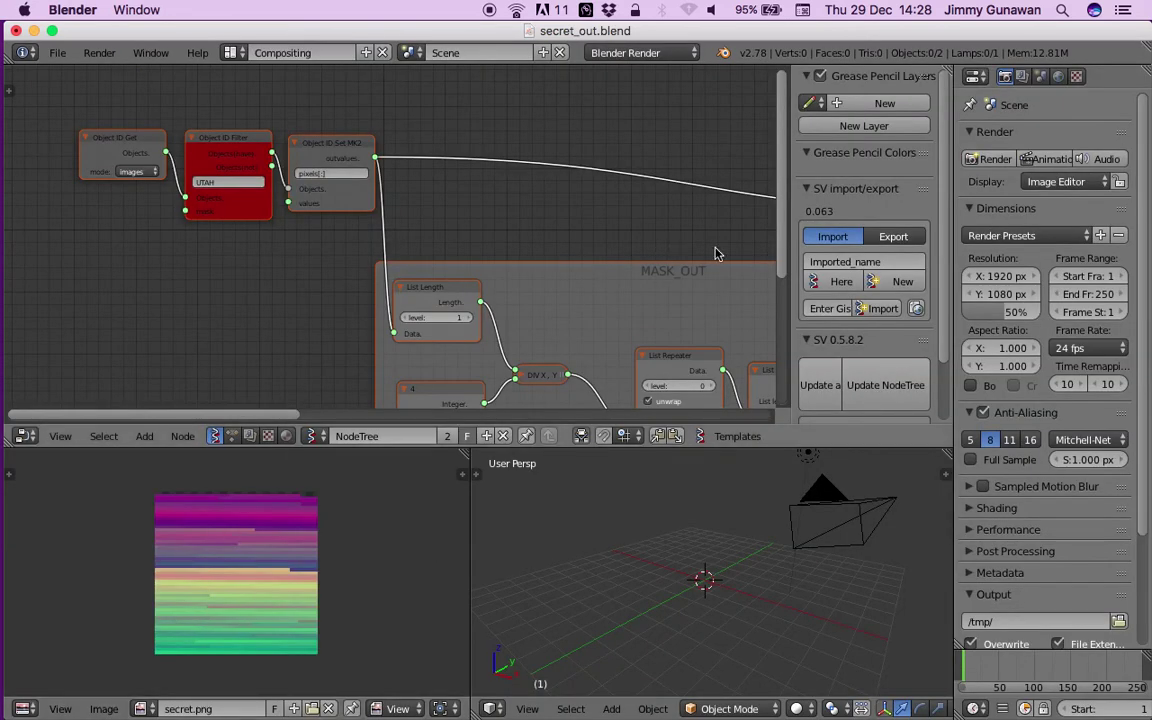
drag(789, 228, 930, 230)
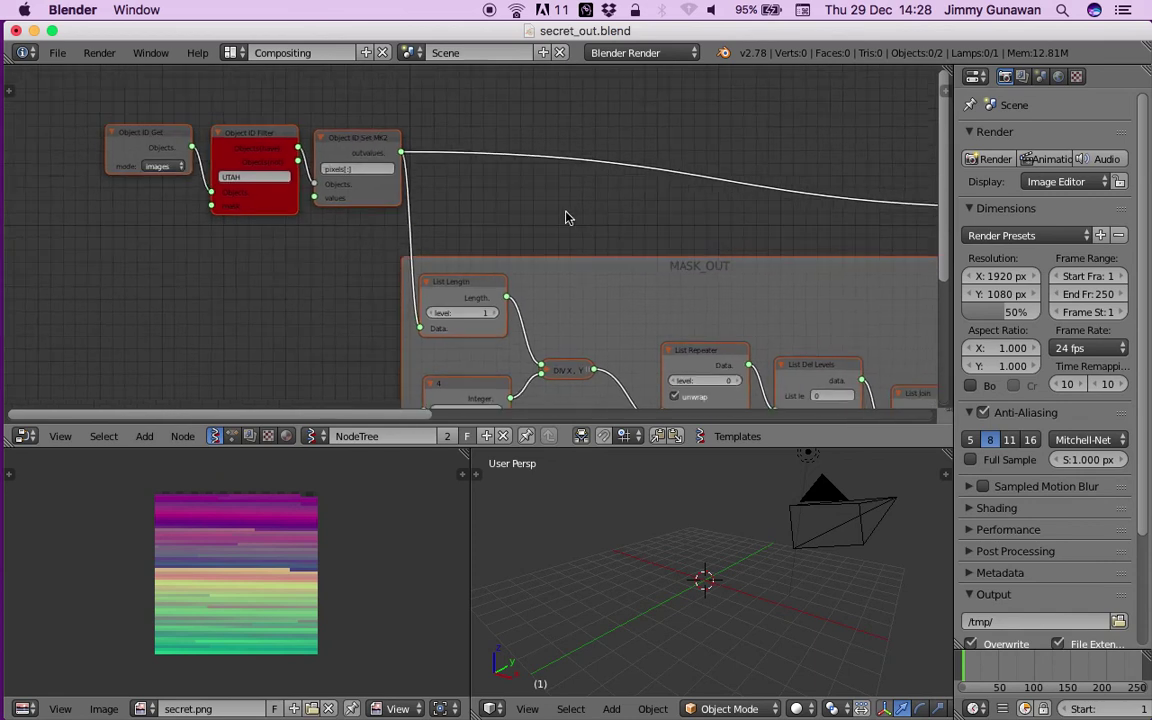
click(219, 712)
text(SECRET)
key(Return)
- Set the Object ID Filter node's name to SECRET and change the current frame to refresh the node tree
click(251, 177)
key(Return)
scroll(283, 178, up, 3)
middle_drag(192, 139, 259, 166)
click(1013, 678)
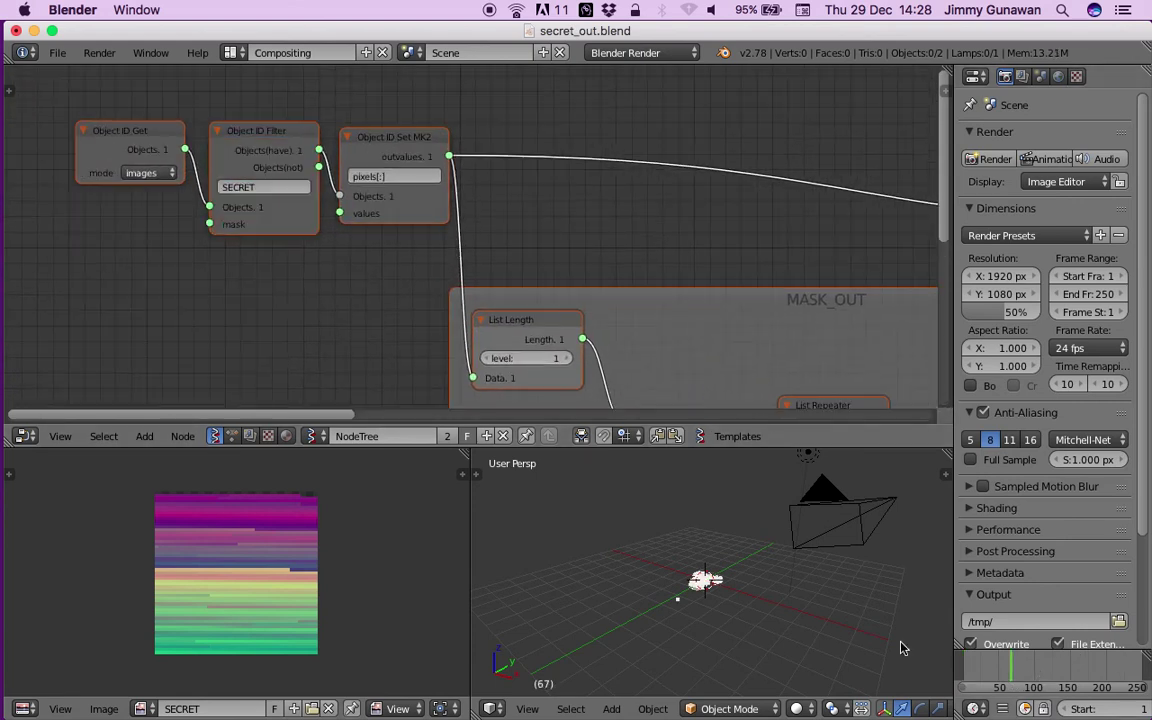
- Examine the decoded point message in the 3D view and follow the node chain towards its output end
scroll(728, 607, up, 7)
mouse_move(738, 641)
middle_down()
mouse_move(714, 576)
mouse_move(746, 562)
mouse_move(738, 578)
mouse_move(750, 527)
middle_up()
scroll(739, 578, up, 1)
scroll(751, 532, up, 1)
middle_drag(722, 273, 414, 188)
mouse_move(863, 138)
middle_down()
mouse_move(717, 151)
mouse_move(442, 255)
mouse_move(72, 290)
mouse_move(410, 229)
mouse_move(209, 258)
middle_up()
middle_drag(373, 252, 316, 245)
- Reposition the List Slice node in the open space below the link from Vector in to the viewer node
drag(557, 284, 622, 254)
middle_drag(488, 342, 480, 249)
scroll(479, 248, up, 3)
middle_drag(405, 207, 438, 246)
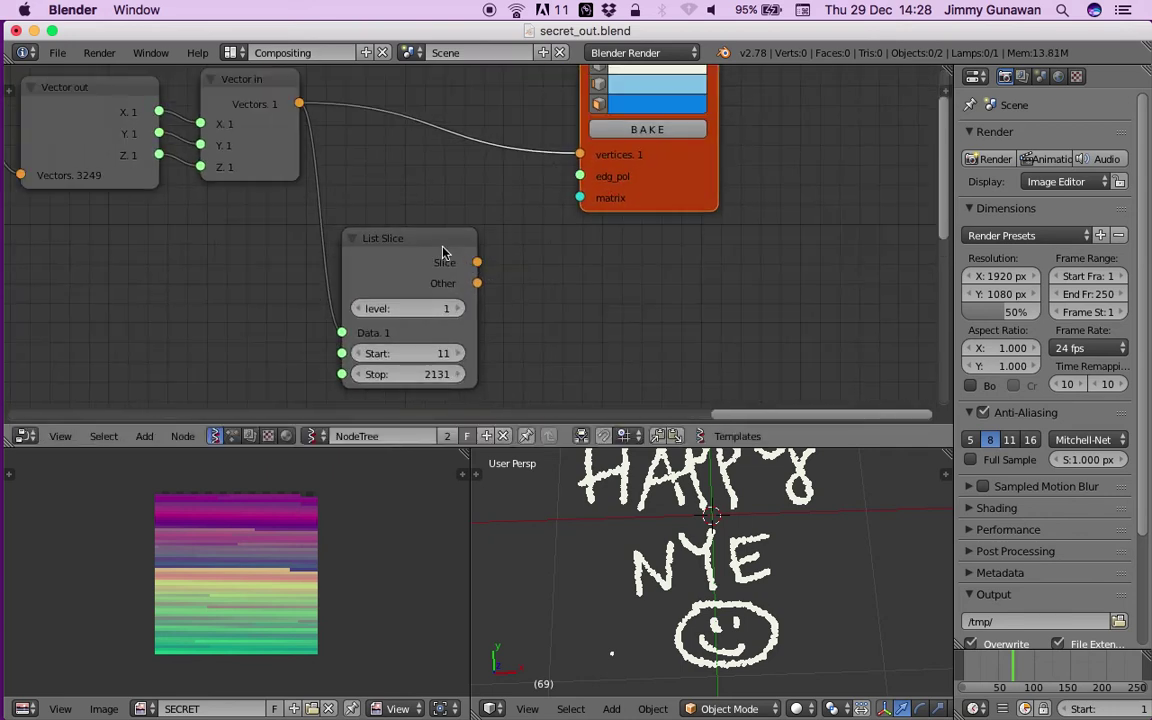
drag(438, 246, 460, 243)
- Bake the decoded vertices into a mesh object and move it beside the original point message along X
scroll(598, 644, up, 3)
shift+middle_drag(598, 644, 607, 612)
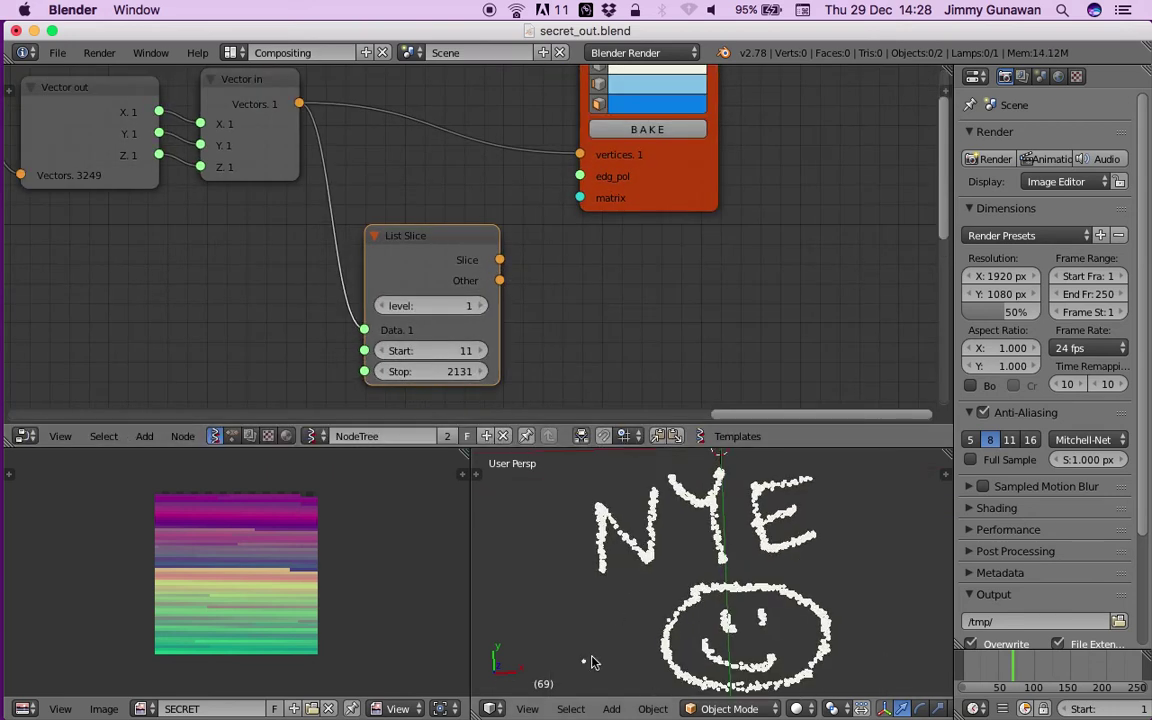
scroll(591, 660, up, 2)
scroll(591, 660, down, 7)
shift+middle_drag(717, 568, 682, 592)
scroll(684, 590, up, 2)
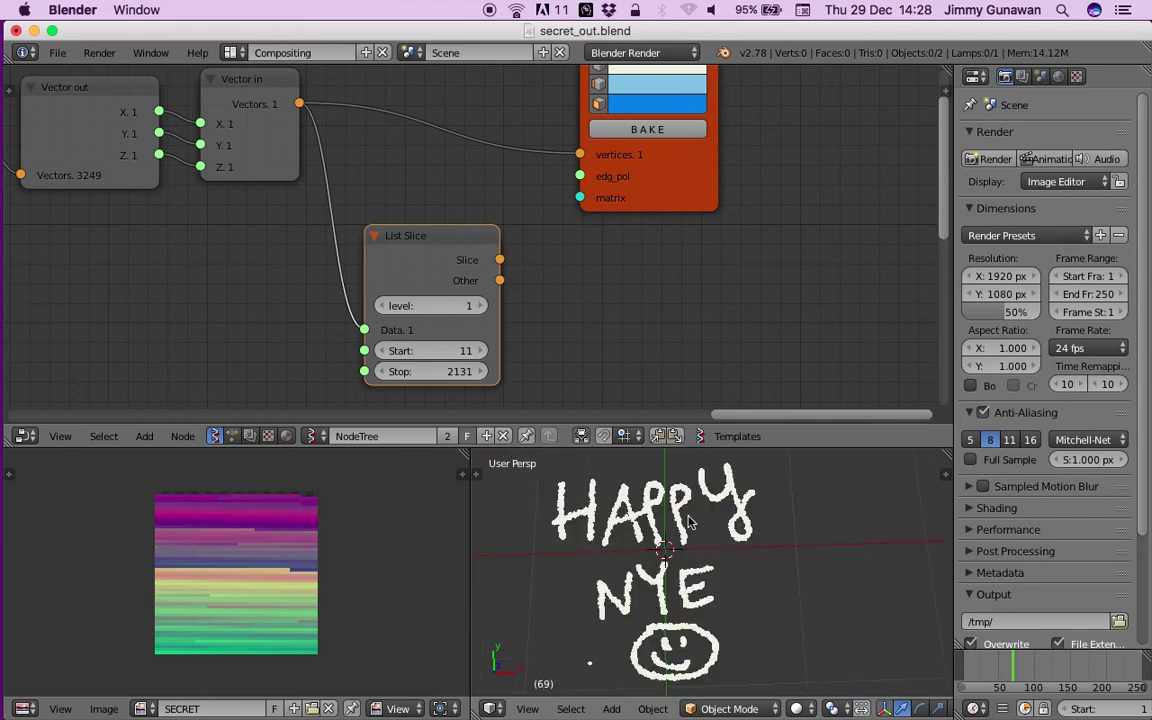
click(647, 129)
scroll(669, 524, down, 2)
shift+middle_drag(669, 524, 625, 528)
key(g)
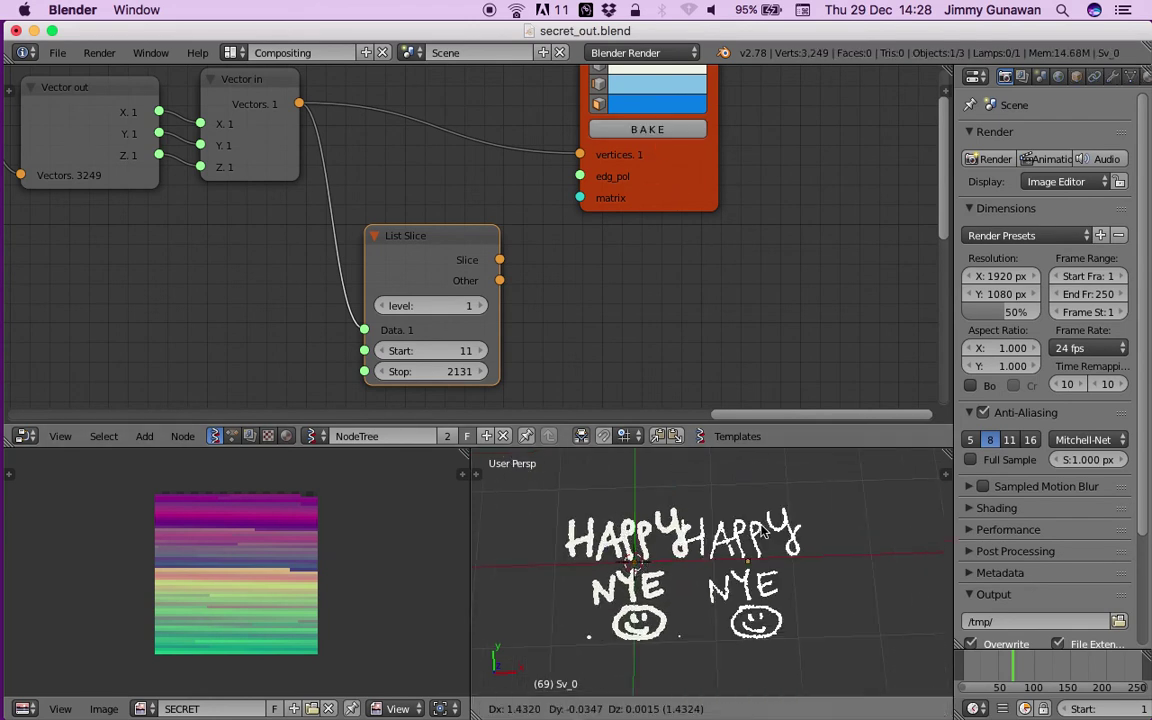
click(788, 518)
- Add a ball metaball object to the scene
scroll(176, 518, up, 3)
scroll(176, 522, down, 2)
scroll(770, 530, up, 2)
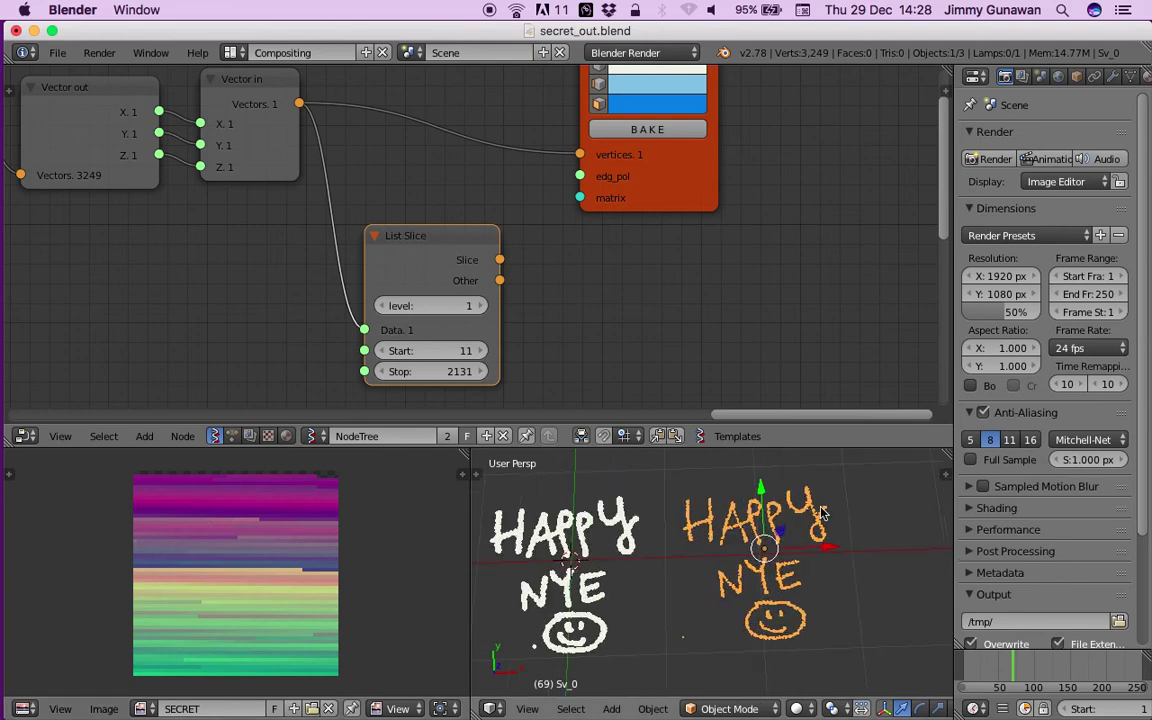
key(shift+a)
mouse_move(798, 441)
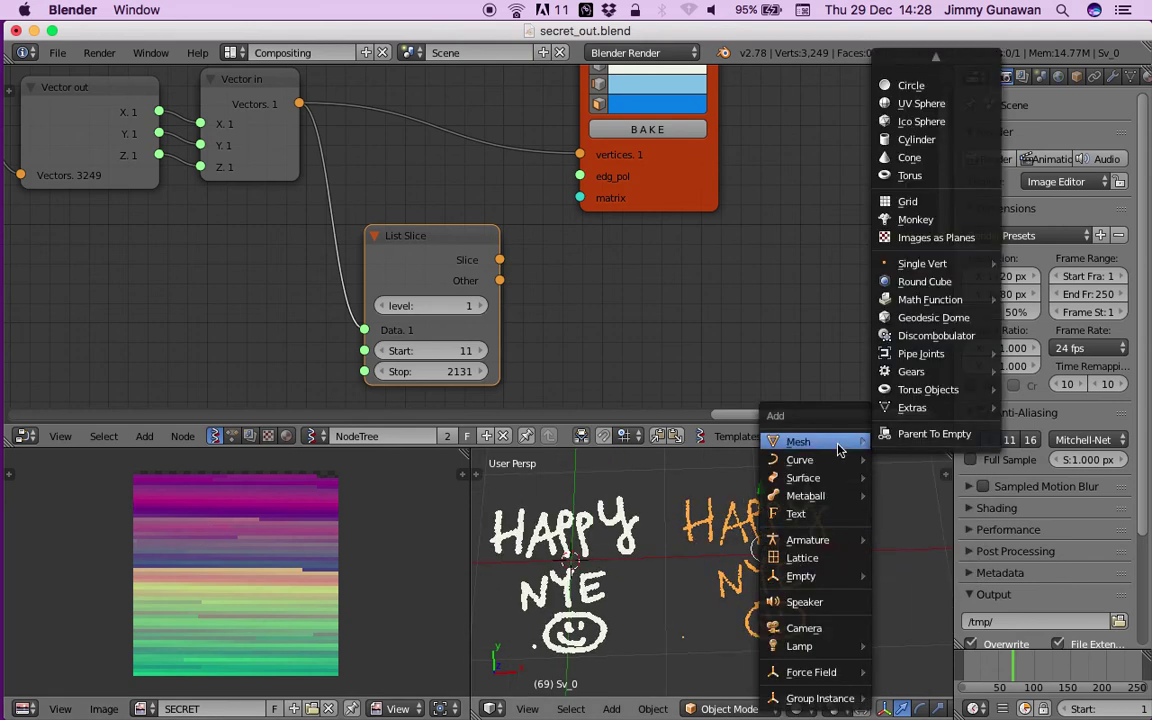
mouse_move(915, 371)
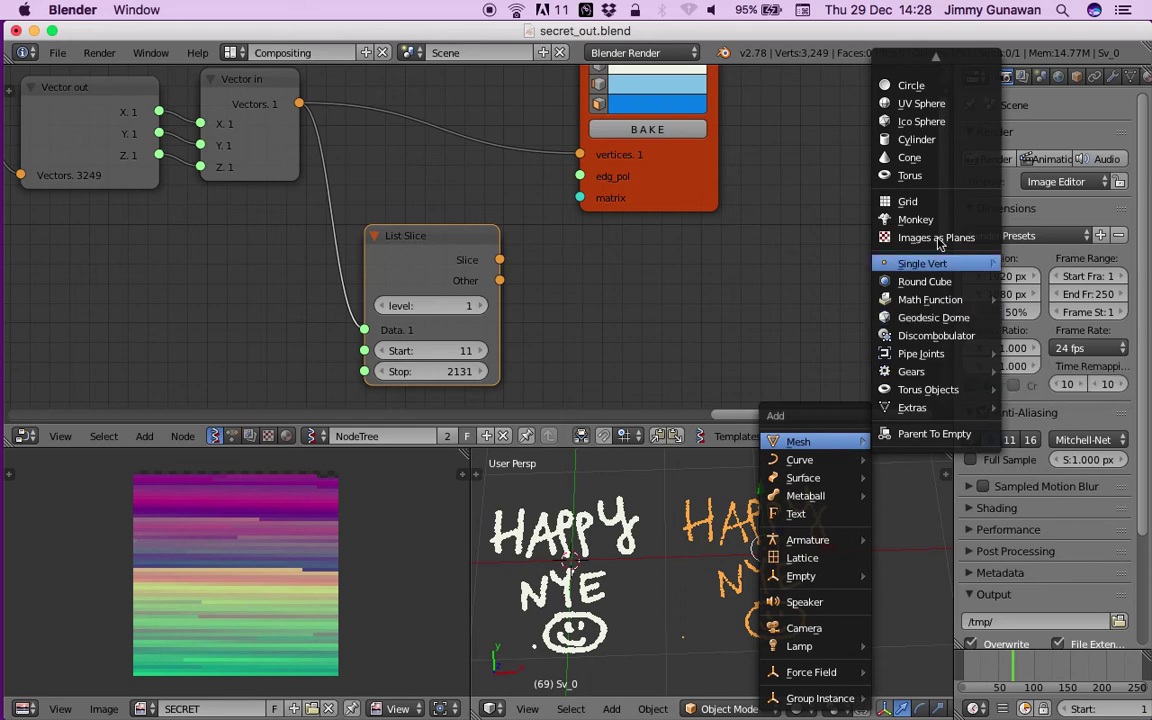
mouse_move(932, 58)
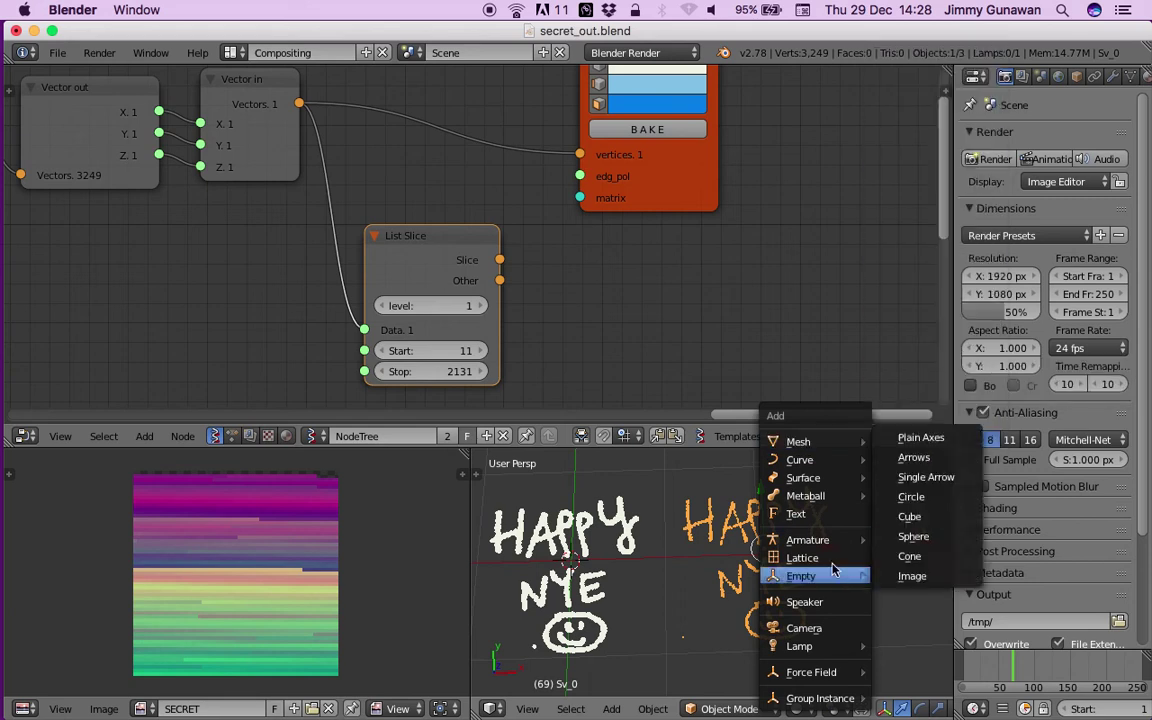
mouse_move(808, 495)
click(885, 495)
- Scale the metaball down to about 0.05 and place it just beyond the baked message mesh along X
scroll(782, 558, down, 3)
key(s)
click(642, 581)
key(g)
click(908, 562)
key(s)
click(825, 574)
- Parent the metaball to the baked message mesh with the Object parent type
shift+middle_drag(800, 546, 795, 551)
scroll(797, 552, up, 3)
shift+right_click(760, 550)
key(ctrl+o)
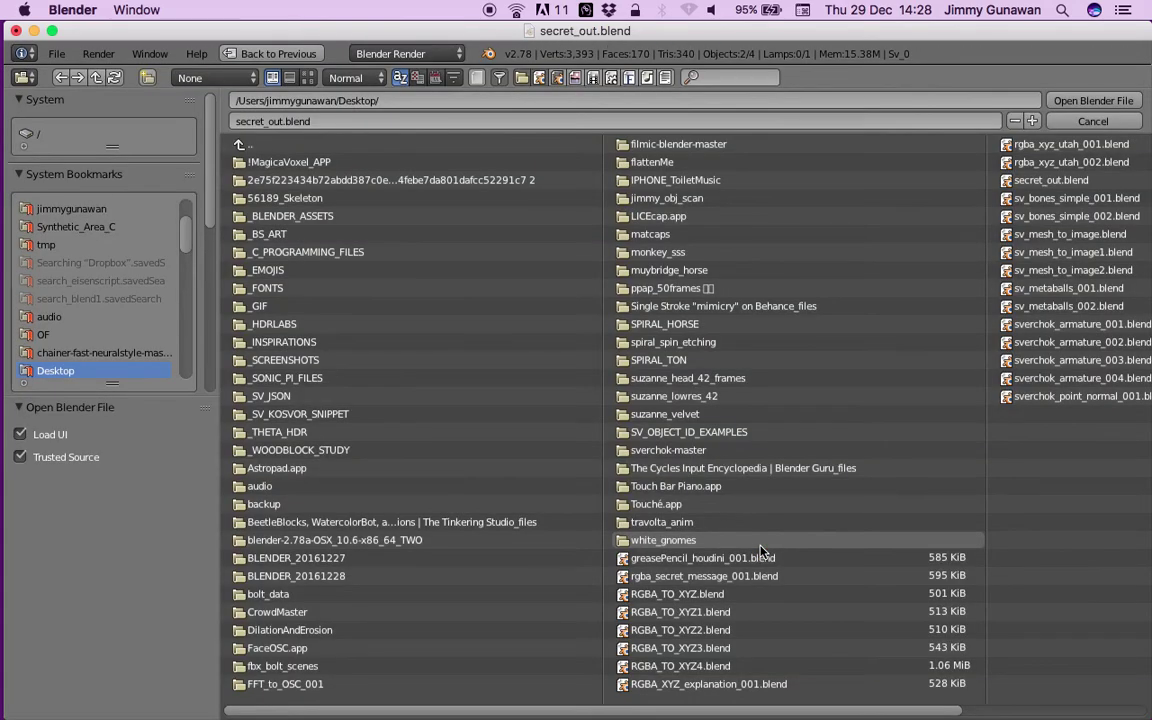
key(Escape)
key(ctrl+p)
click(760, 549)
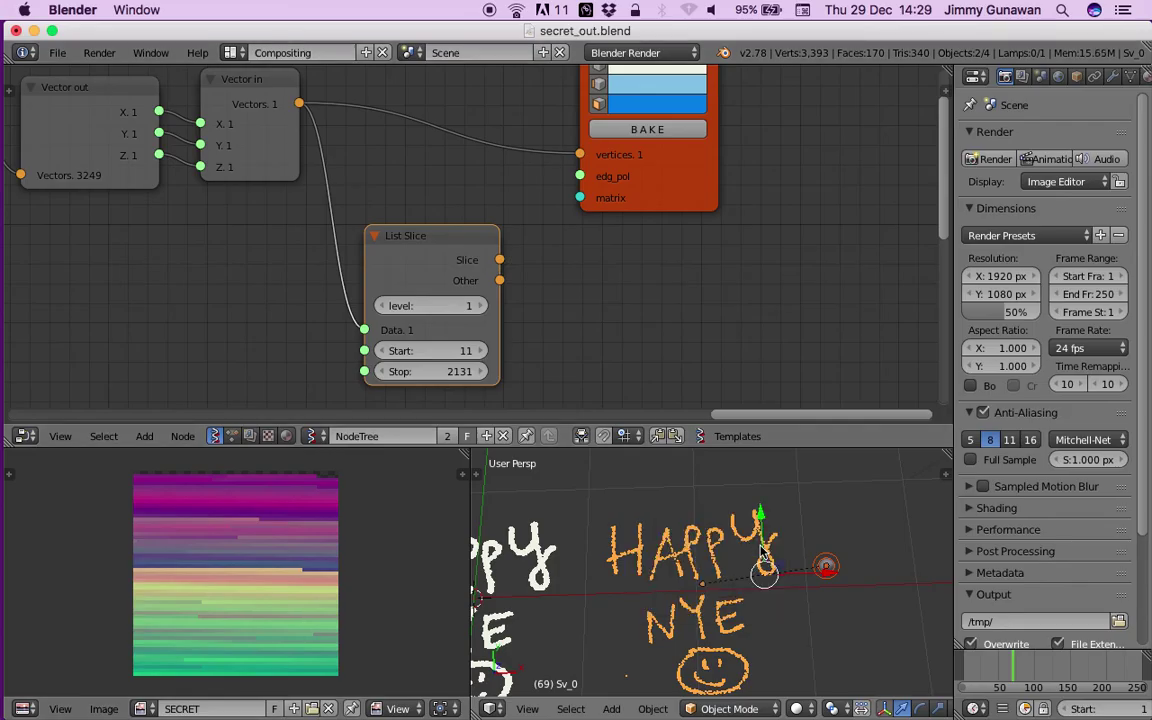
- Move the baked message mesh with its child metaball to about X 2.41, Y 0.25, Z 0.04
right_click(825, 566)
right_click(742, 596)
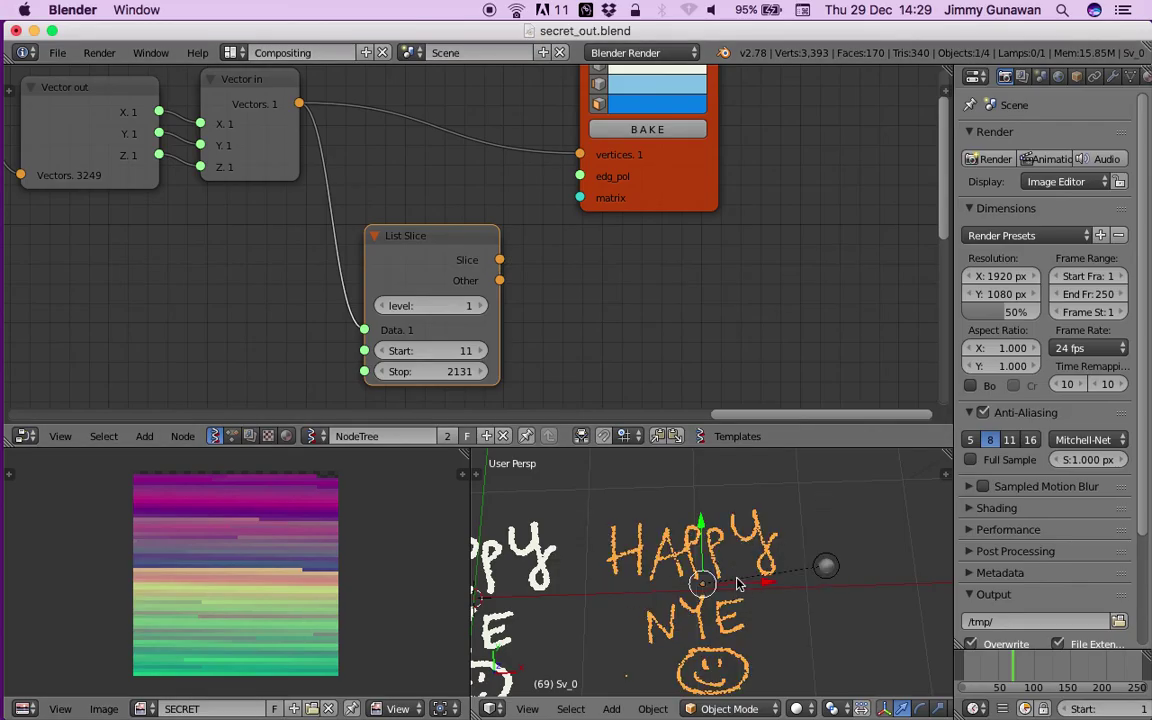
key(g)
click(762, 547)
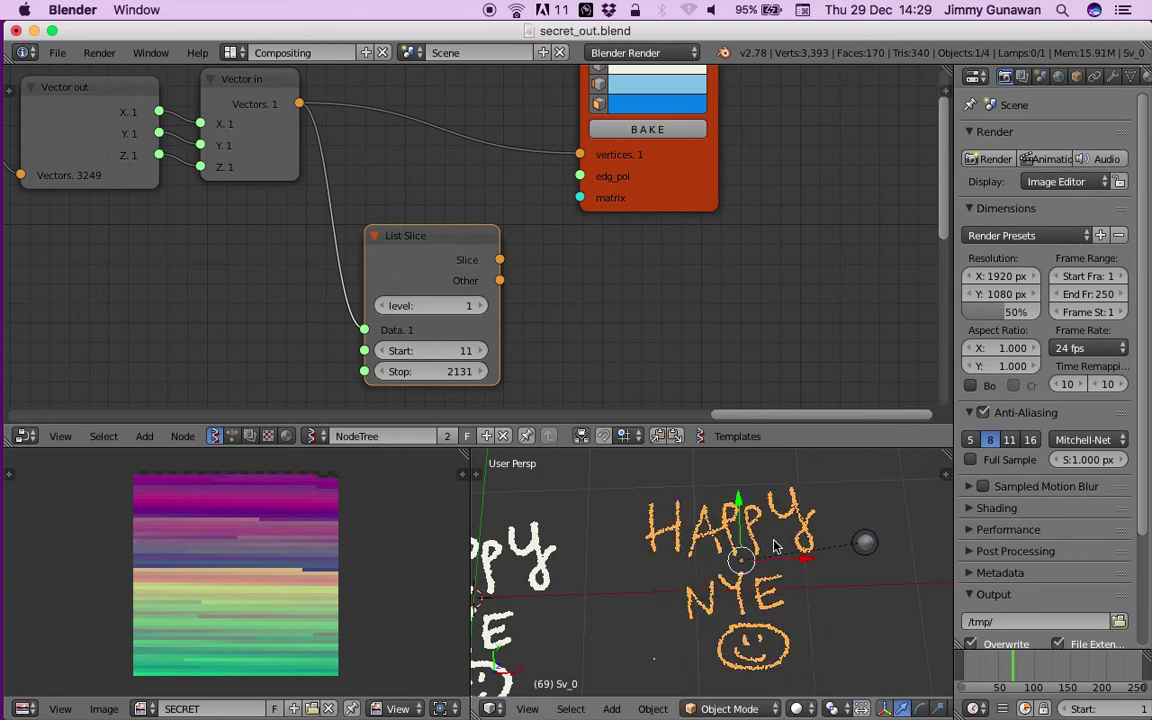
- Switch the window to full screen and set the baked message mesh's duplication to Verts
click(1078, 79)
scroll(1078, 390, down, 2)
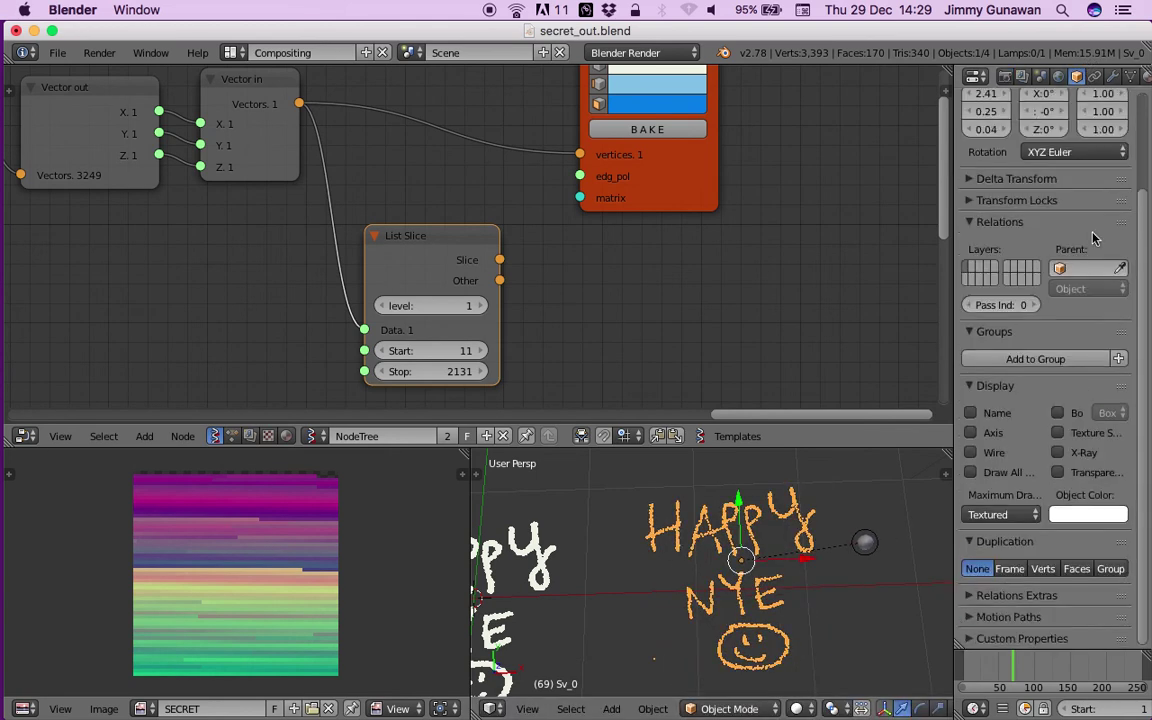
click(52, 32)
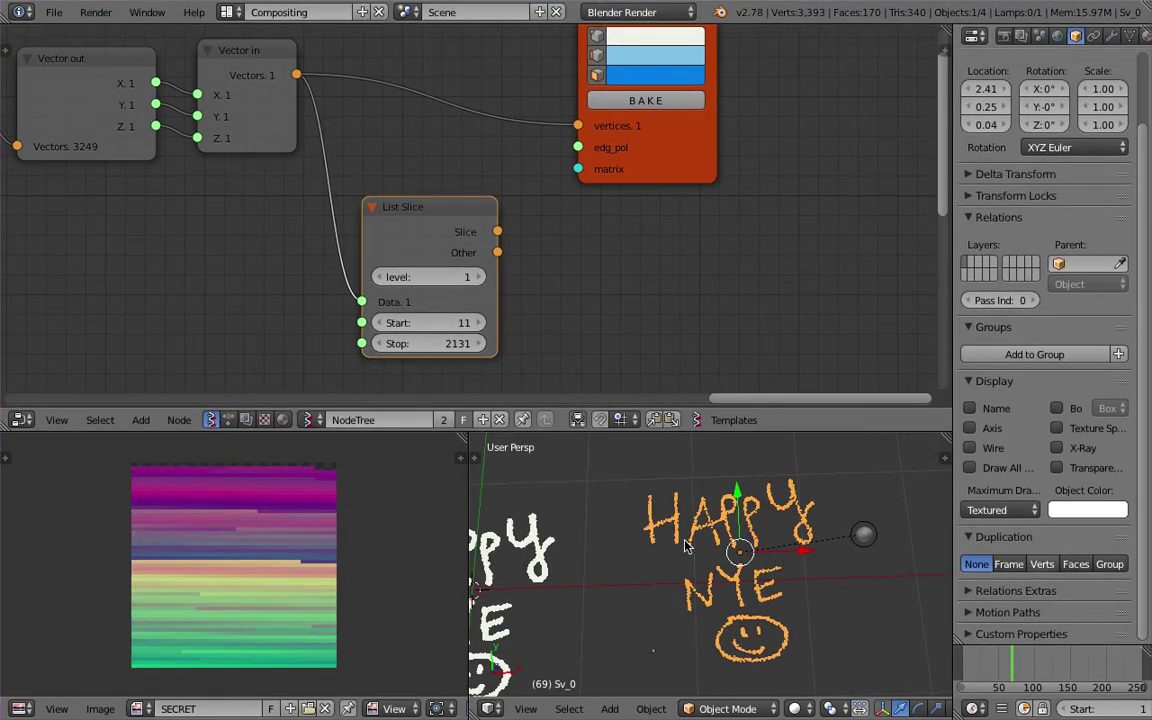
click(1042, 564)
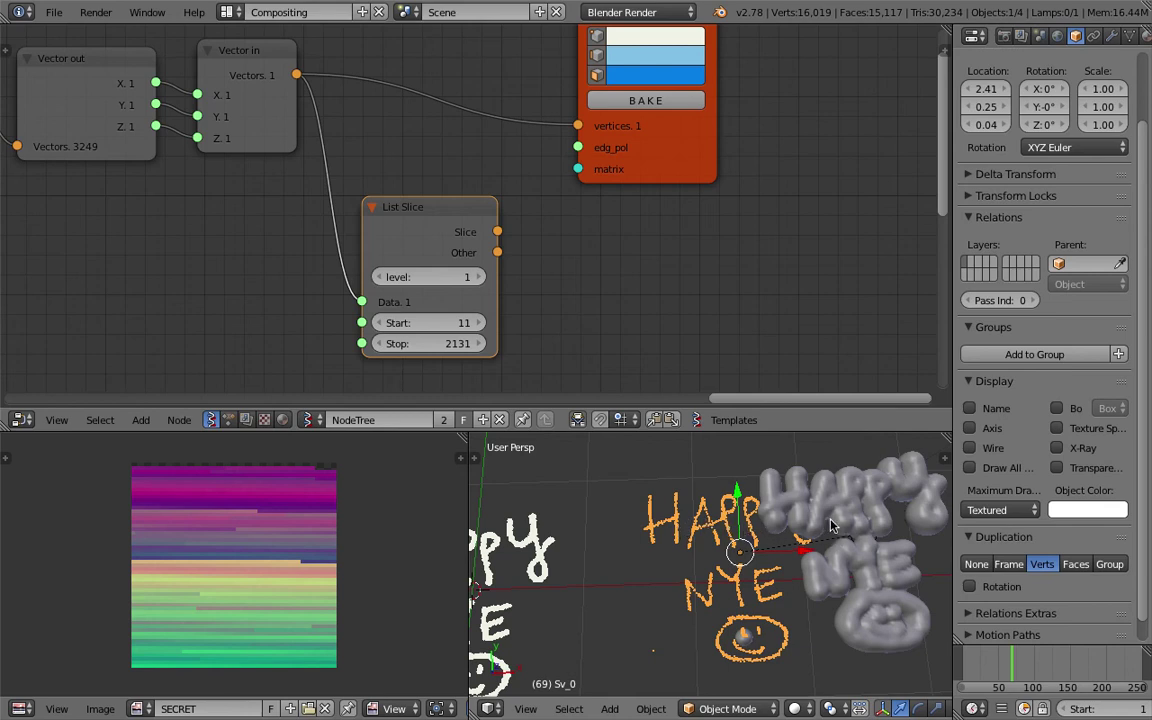
- Move the metaball farther away from its parent mesh, to about X 3.87, Y 0.24, Z 0.04
shift+middle_drag(823, 527, 750, 520)
right_click(750, 522)
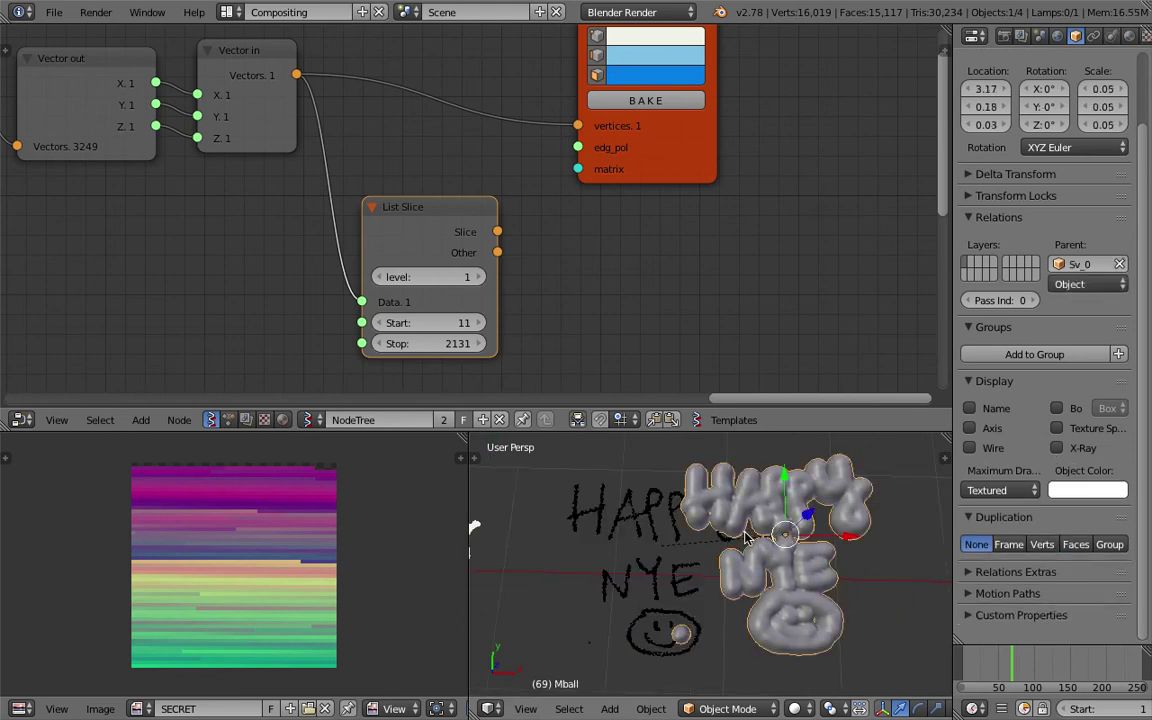
key(g)
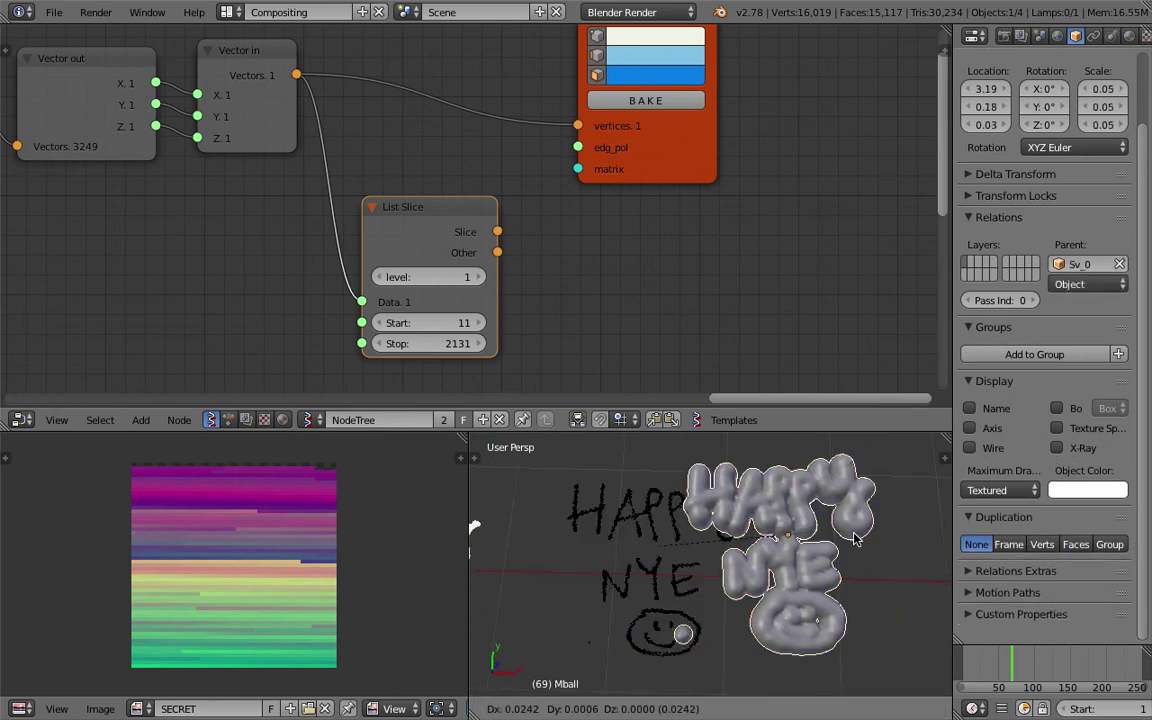
click(925, 535)
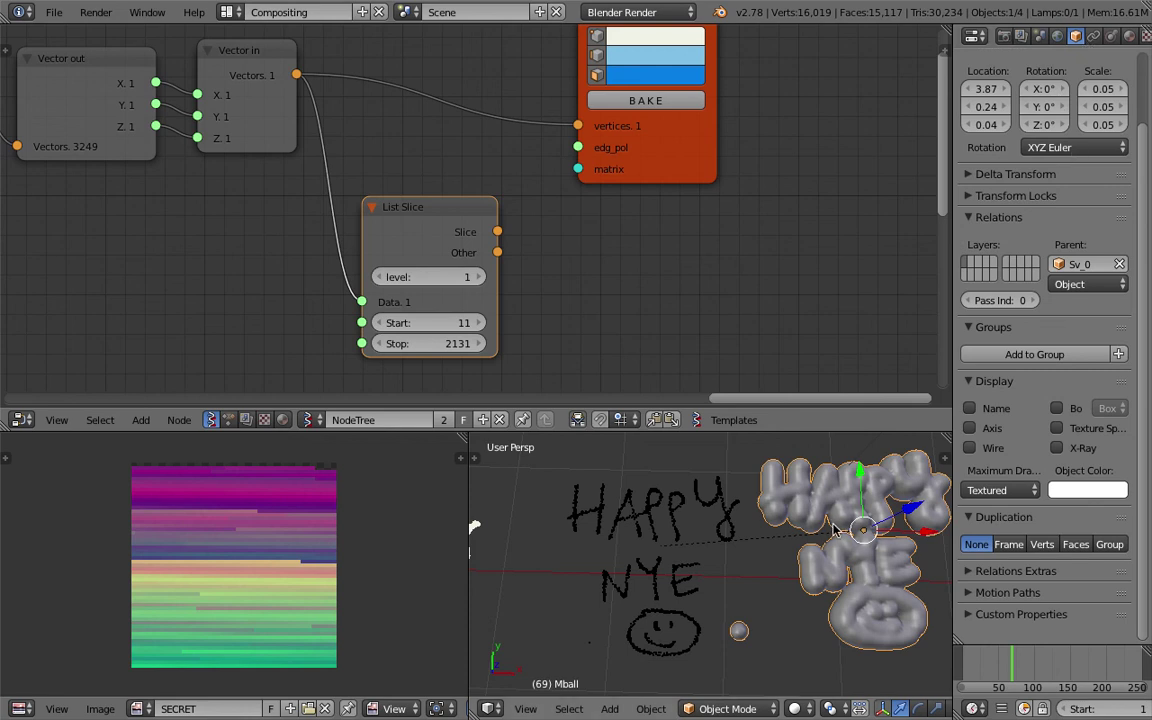
- Check the object settings of the parent message mesh and reselect the metaball
shift+middle_drag(830, 533, 656, 553)
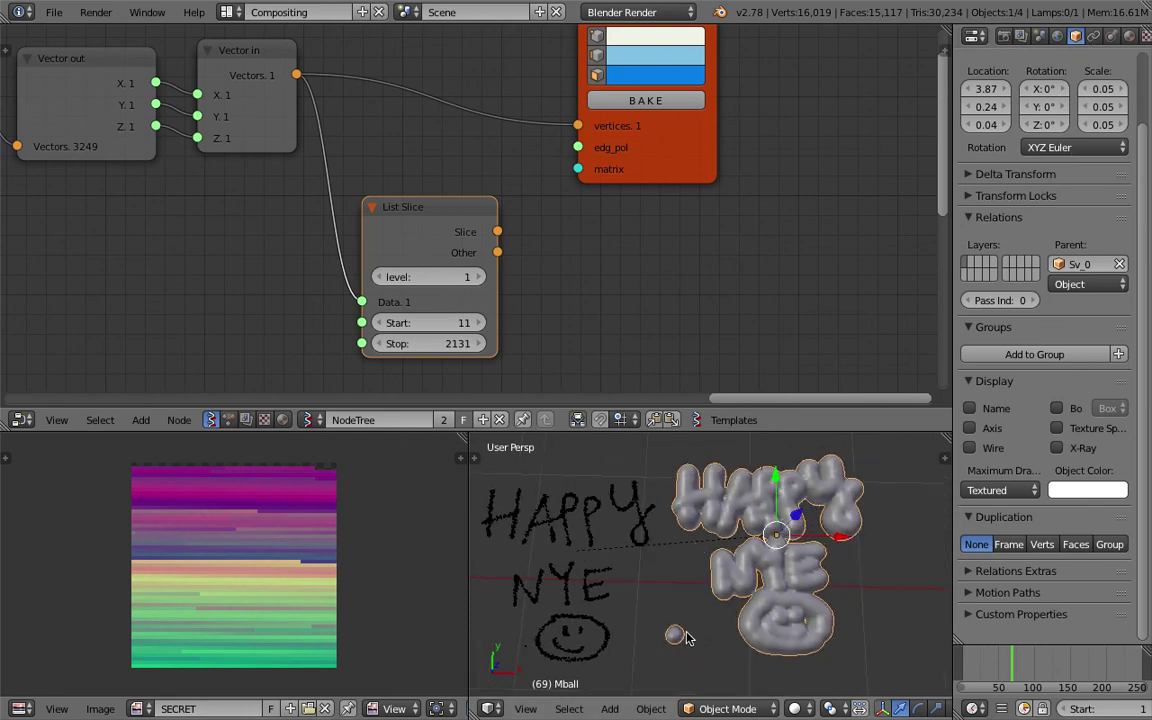
right_click(610, 534)
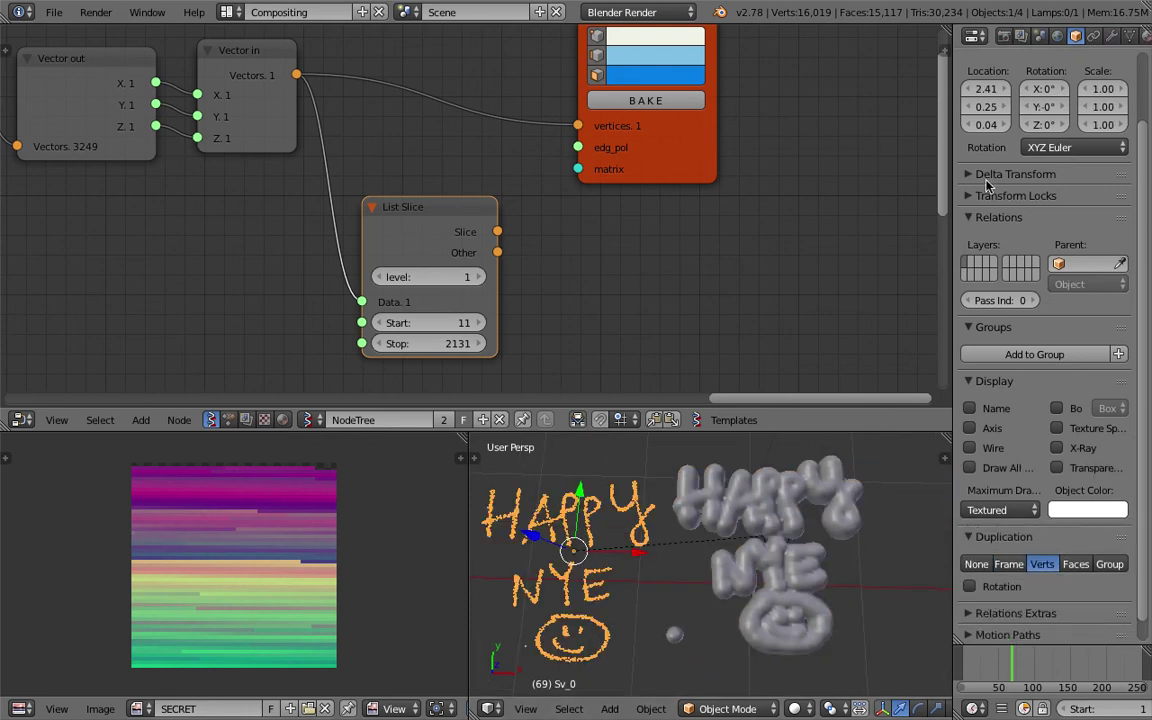
right_click(804, 510)
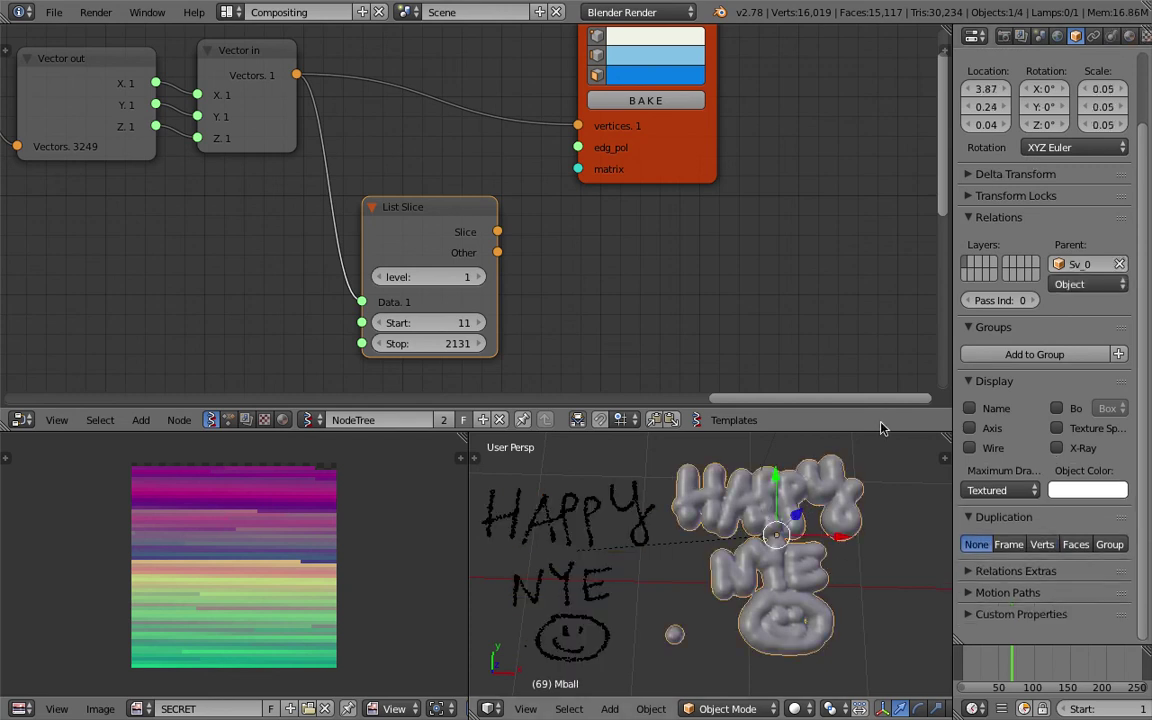
- Set the metaball's threshold to 5.000, trying a view resolution of 0.750 before restoring it to 0.400
click(1110, 36)
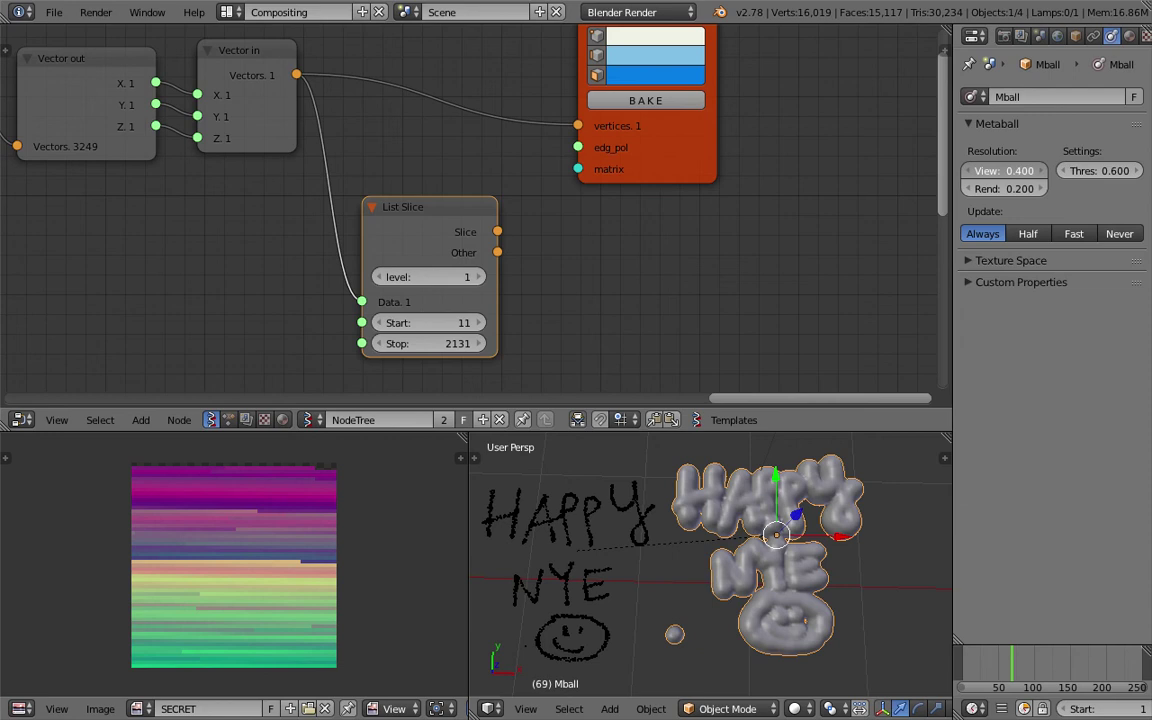
mouse_move(1004, 170)
mouse_down()
mouse_move(1098, 170)
mouse_move(1005, 170)
mouse_up()
mouse_move(1100, 170)
mouse_down()
mouse_move(1040, 170)
mouse_move(1150, 170)
mouse_move(1108, 170)
mouse_up()
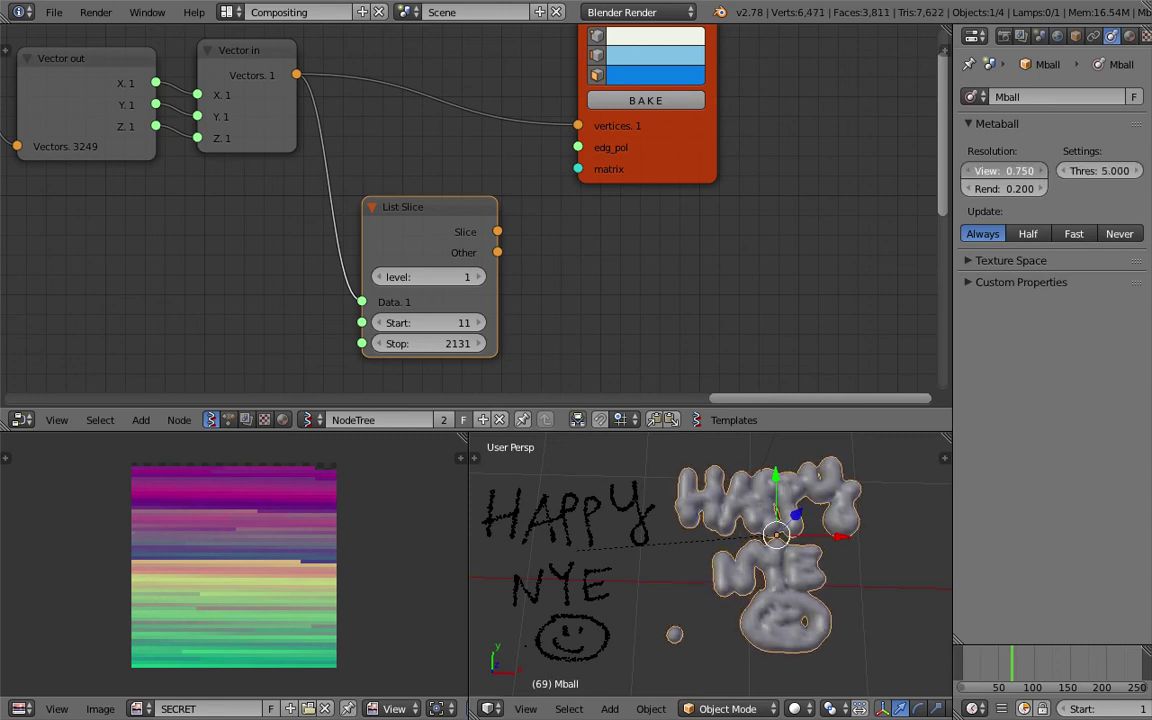
mouse_move(1005, 170)
mouse_down()
mouse_move(1016, 170)
mouse_move(995, 170)
mouse_up()
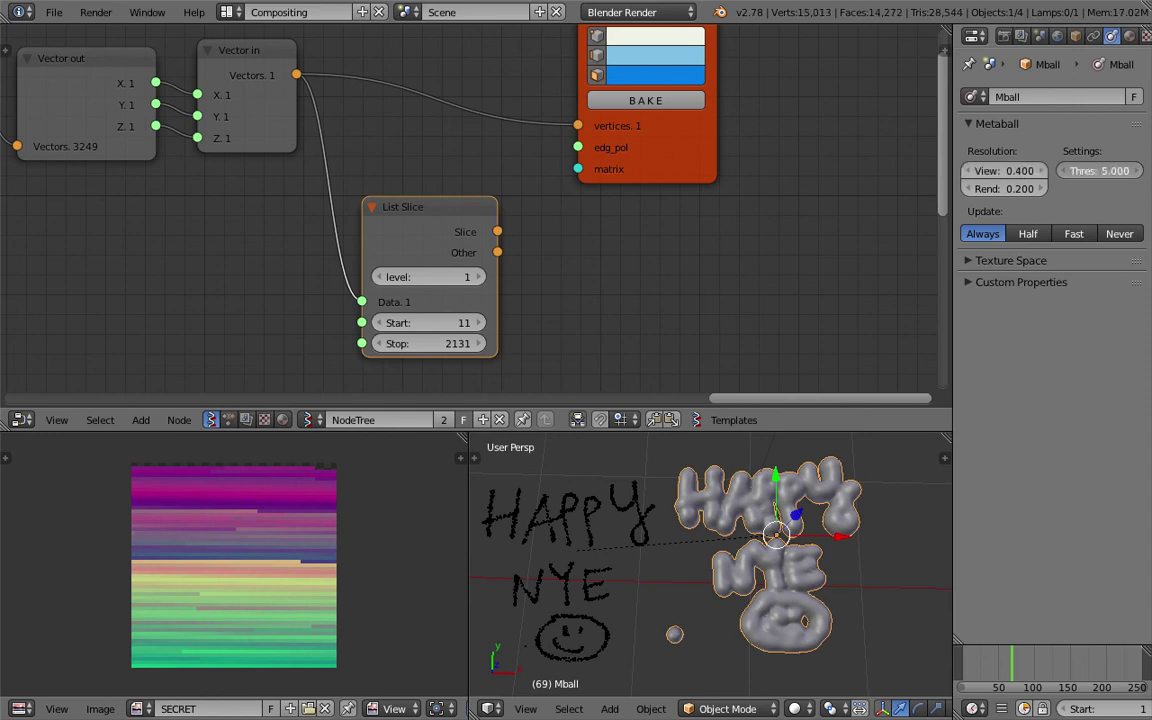
click(1100, 170)
click(1075, 39)
scroll(1082, 43, down, 5)
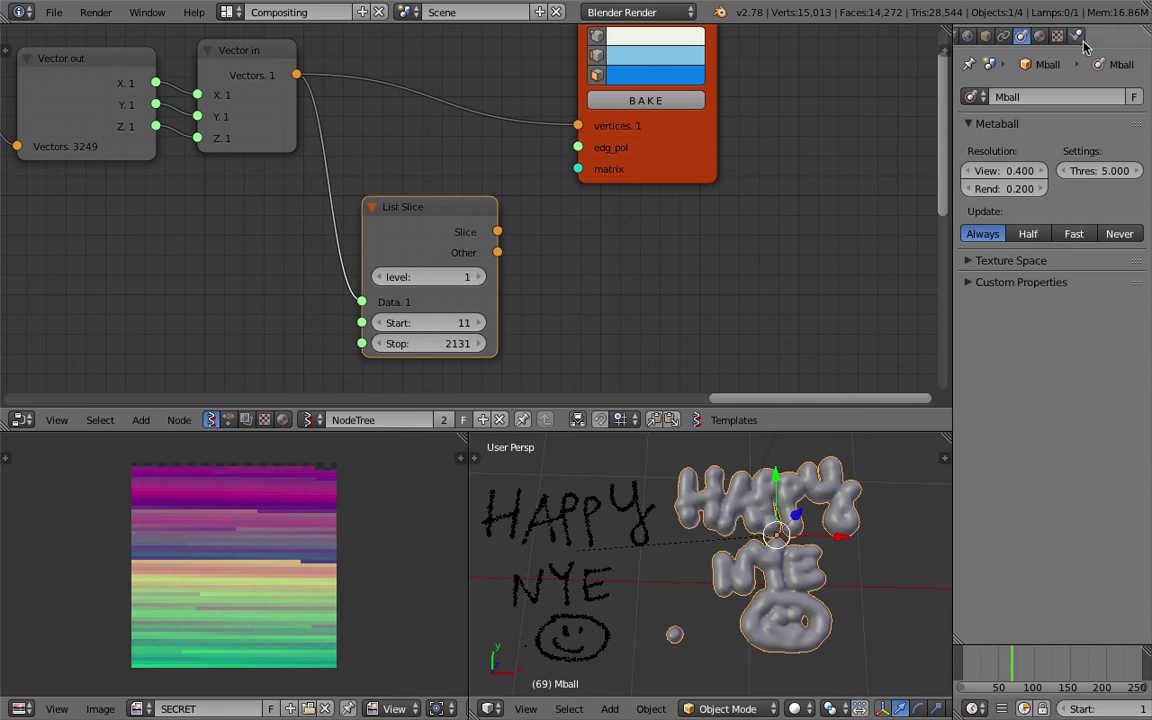
scroll(729, 610, down, 2)
scroll(715, 560, up, 2)
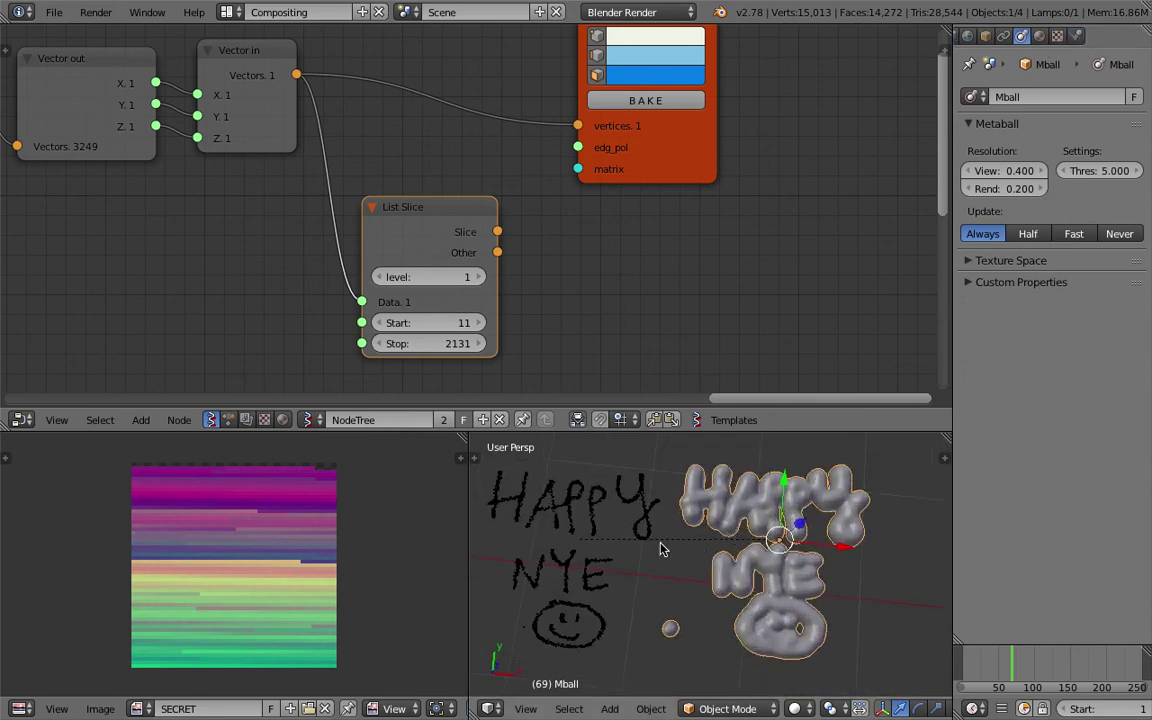
- Widen the 3D viewport and deselect all objects in the scene
drag(468, 513, 371, 516)
scroll(705, 536, down, 1)
ctrl+scroll(656, 554, up, 1)
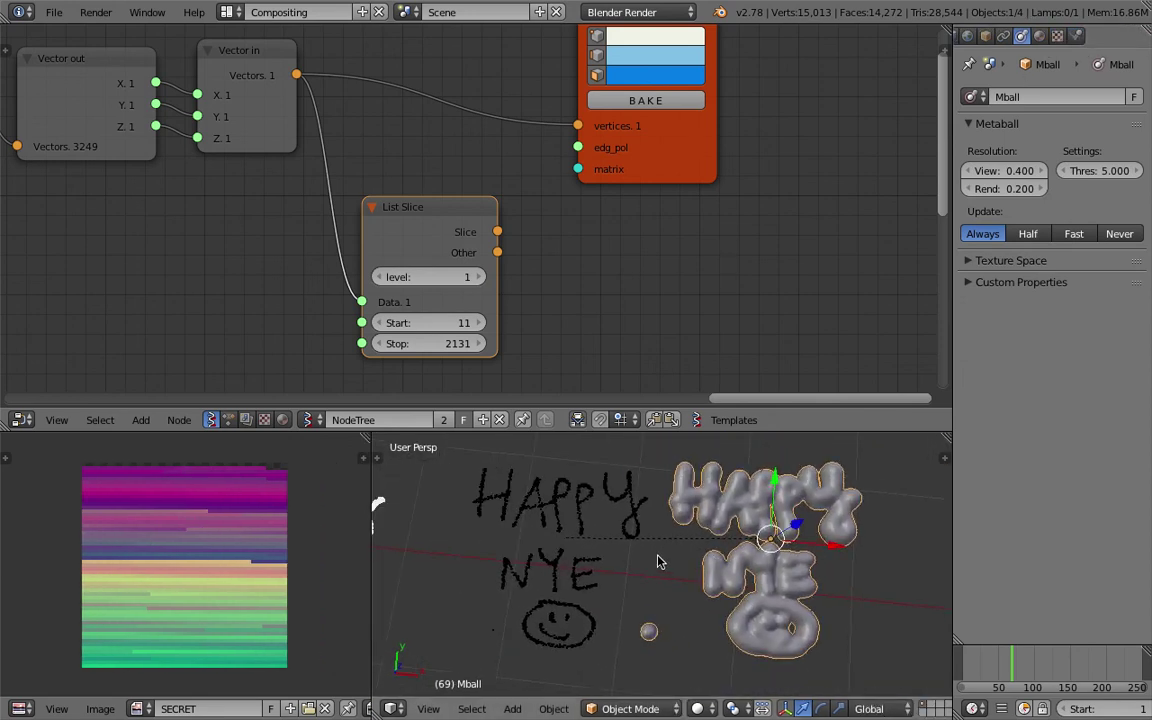
key(a)
shift+scroll(550, 552, down, 2)
scroll(545, 557, down, 2)
shift+middle_drag(508, 541, 617, 565)
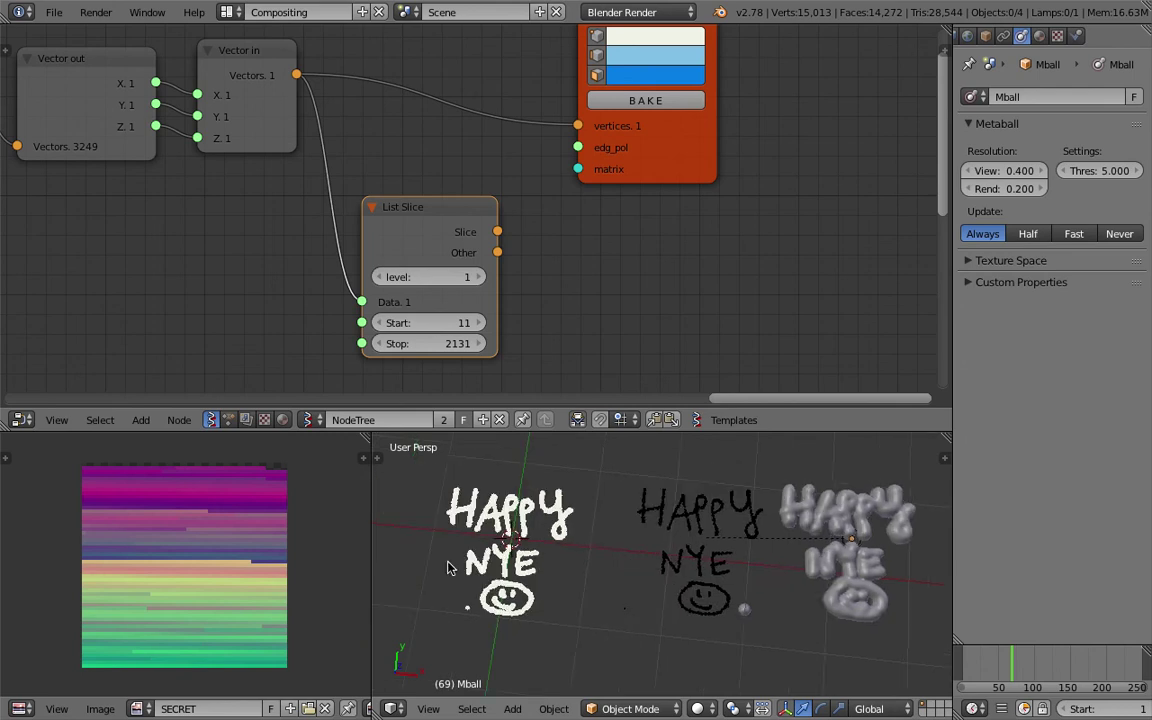
- Open the image file secret_message.jpg from the Desktop folder in the image editor
click(103, 709)
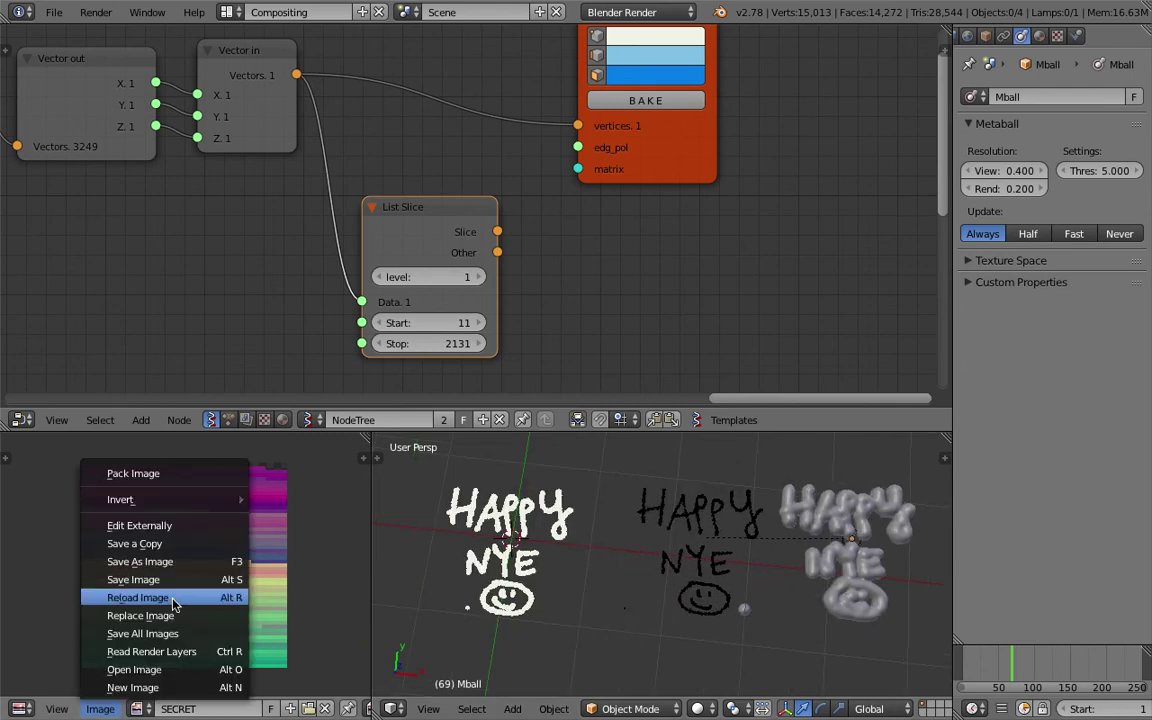
click(168, 670)
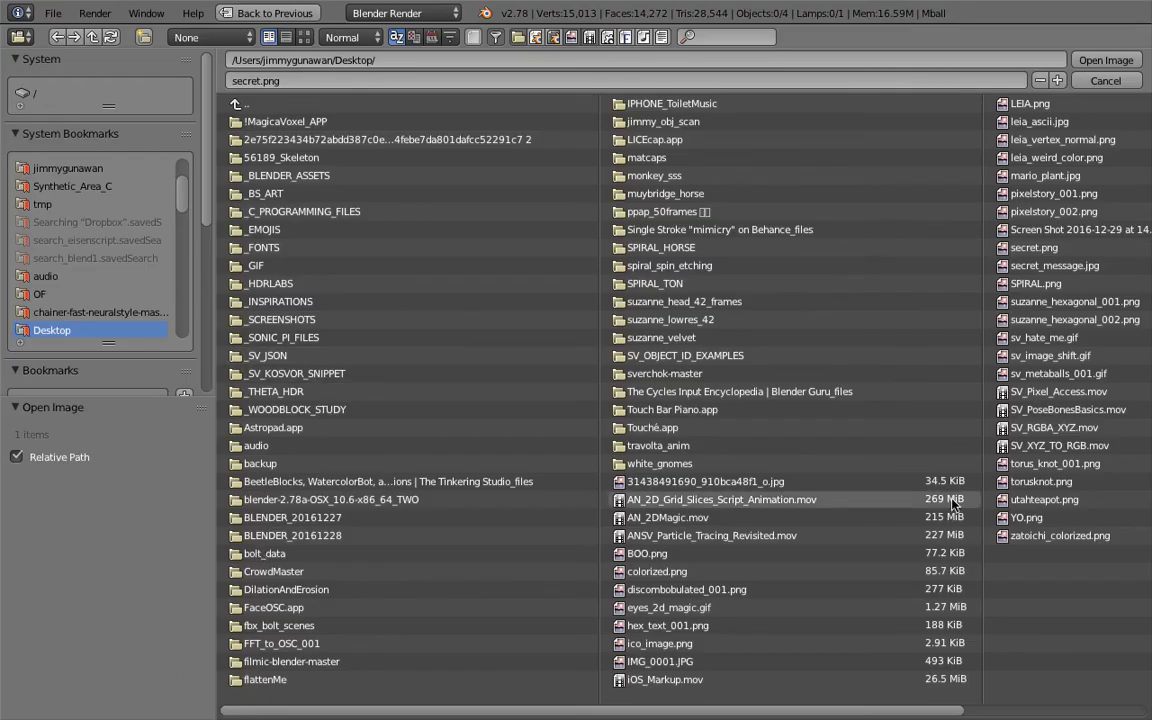
double_click(1051, 265)
scroll(172, 597, down, 10)
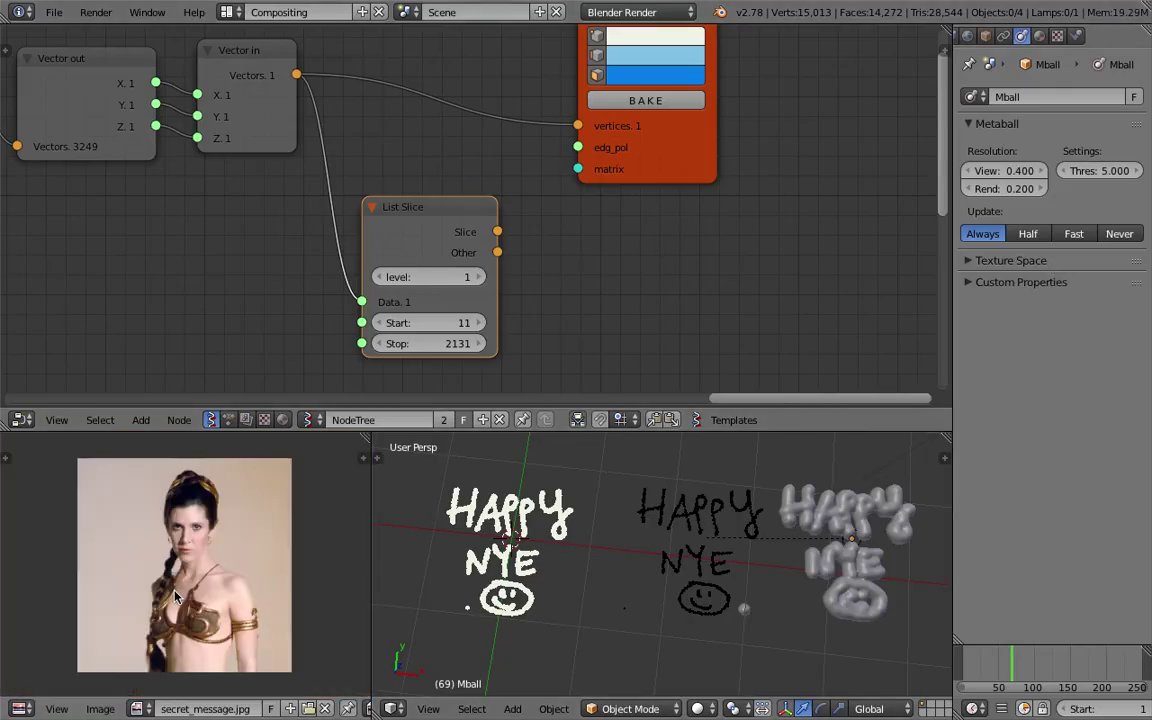
- Rename the opened secret_message.jpg image as LEIA
scroll(194, 592, up, 7)
middle_drag(193, 592, 87, 545)
middle_drag(194, 556, 147, 522)
scroll(147, 522, down, 6)
middle_drag(120, 440, 169, 574)
middle_drag(130, 329, 509, 314)
middle_drag(175, 222, 463, 273)
middle_drag(249, 229, 610, 211)
middle_drag(209, 301, 602, 180)
middle_drag(284, 204, 627, 163)
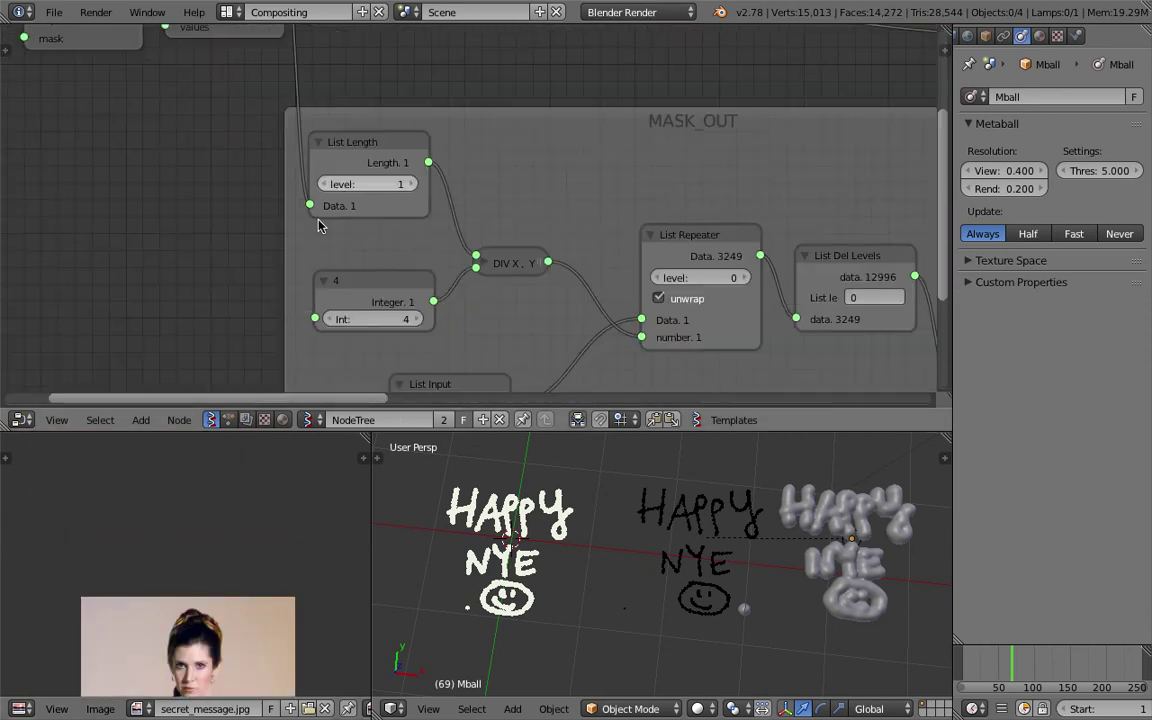
middle_drag(319, 226, 466, 179)
scroll(463, 216, down, 1)
middle_drag(376, 174, 393, 260)
middle_drag(288, 230, 312, 252)
middle_drag(221, 617, 207, 597)
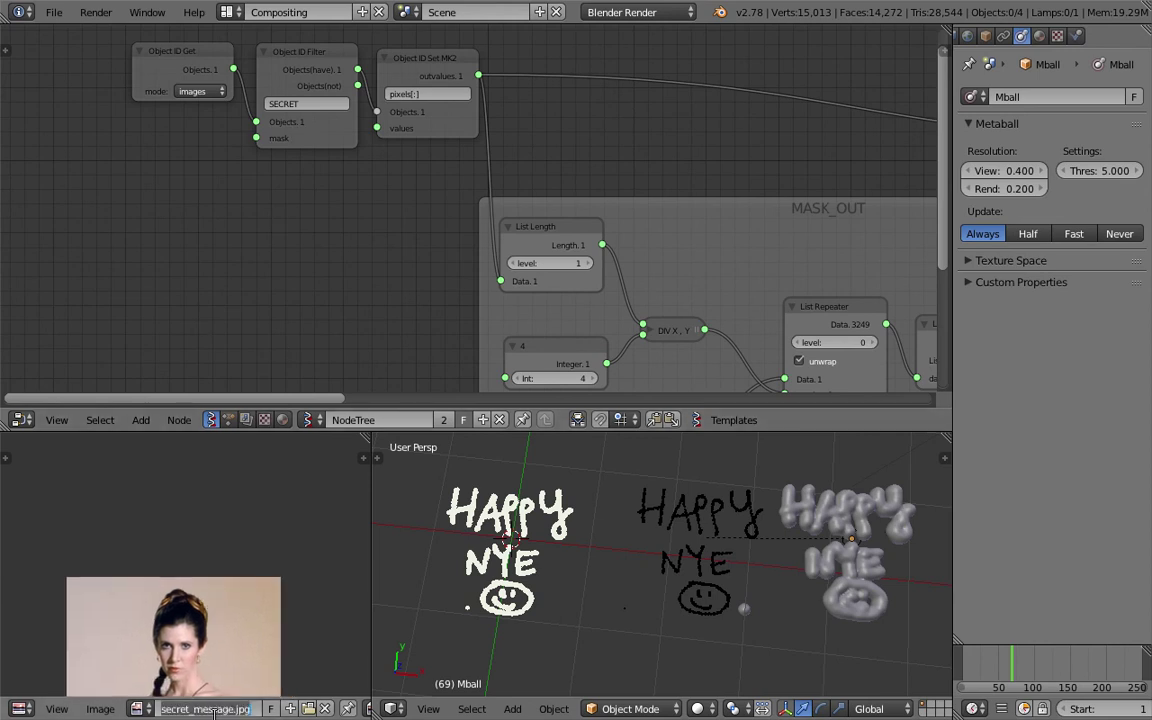
text(LEIA)
key(Return)
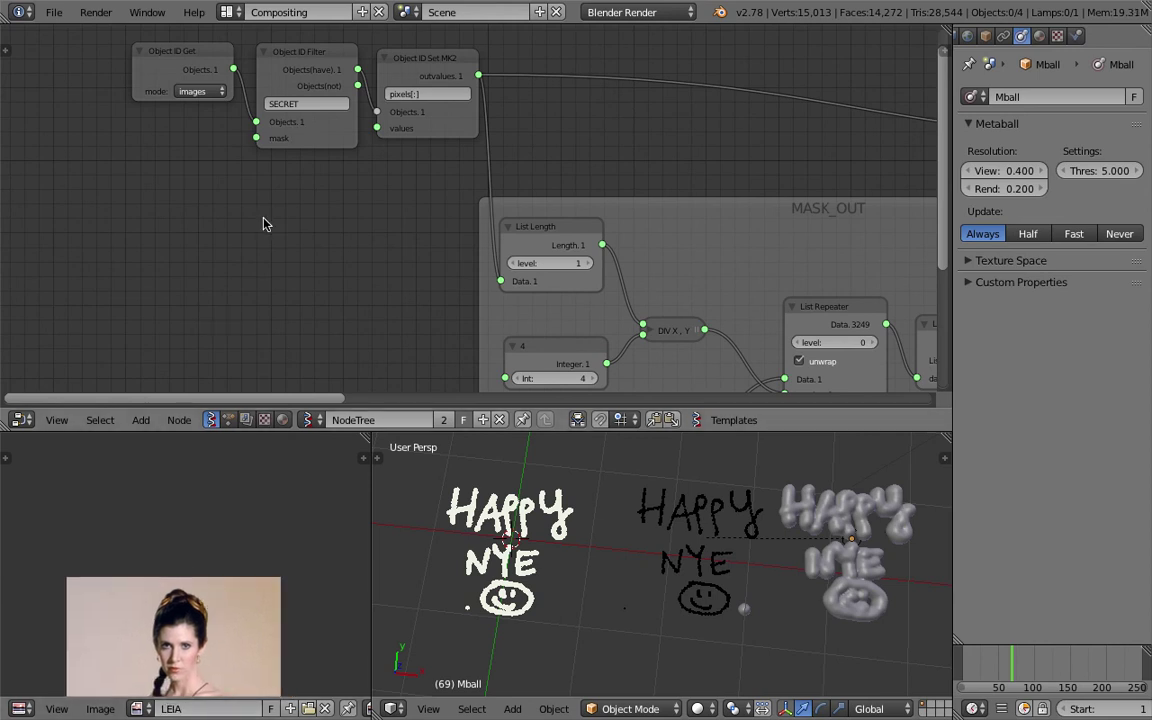
- Set the Object ID Filter node's filter name to LEIA
click(301, 103)
text(LEIA)
key(Return)
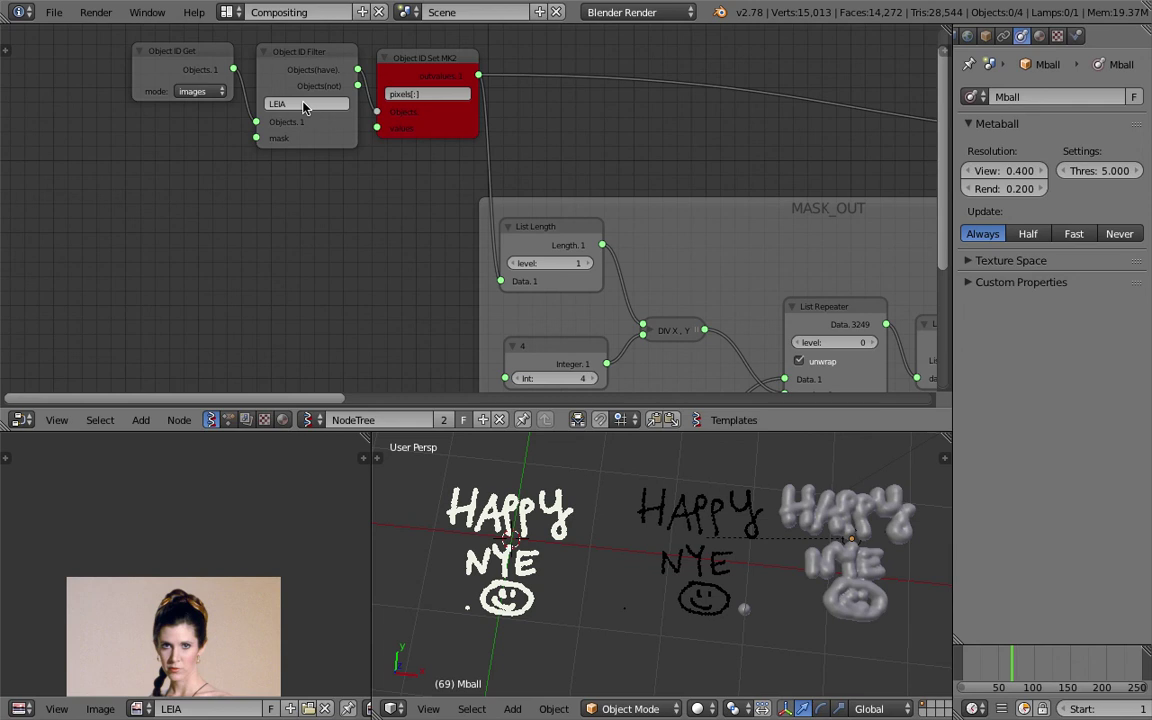